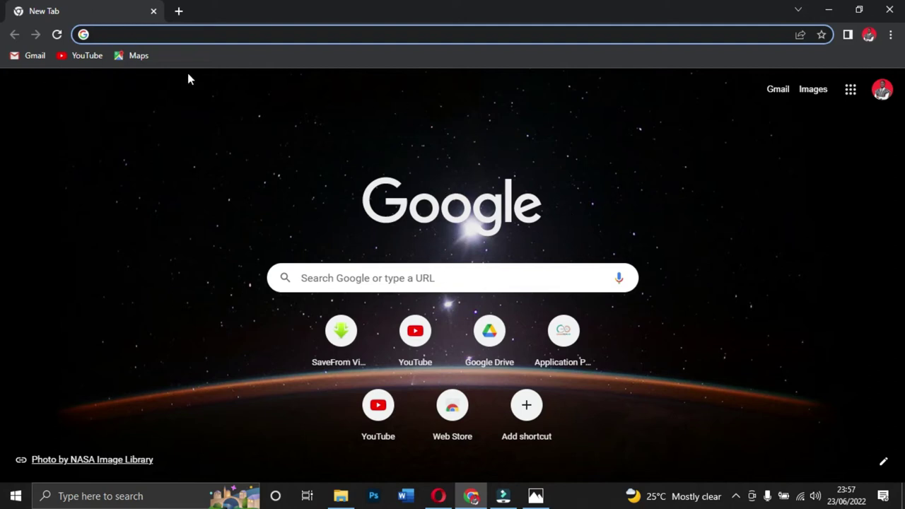
- Switch to the Opera browser, search the web for dafont.com and open the DaFont website from the results
{"action": "left_click", "coordinate": [830, 12]}
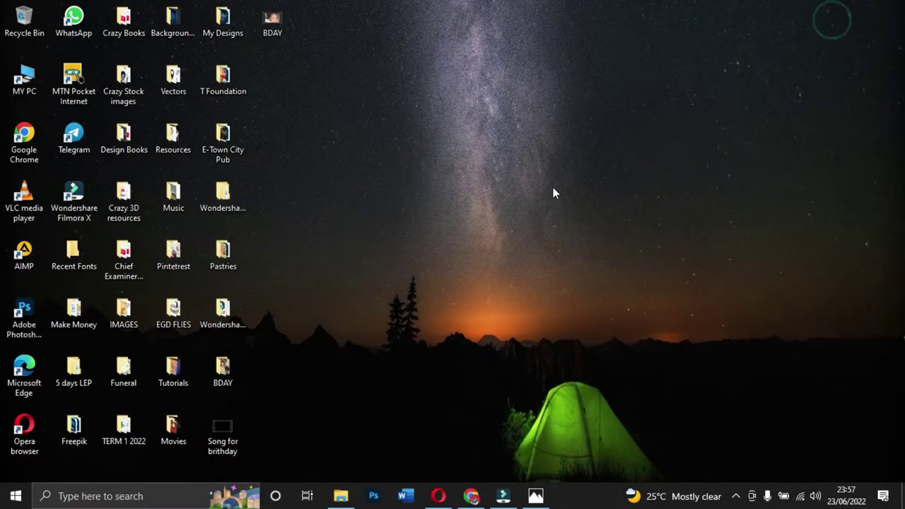
{"action": "left_click", "coordinate": [439, 495]}
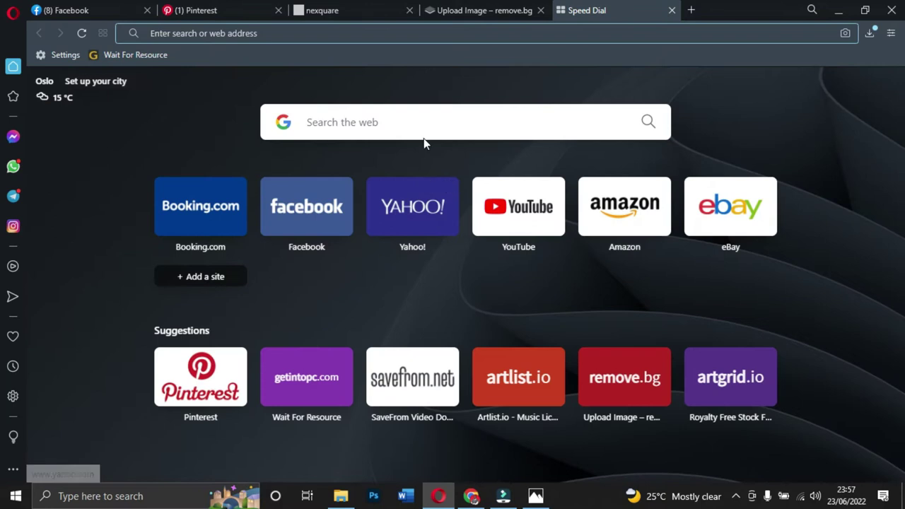
{"action": "left_click", "coordinate": [425, 121]}
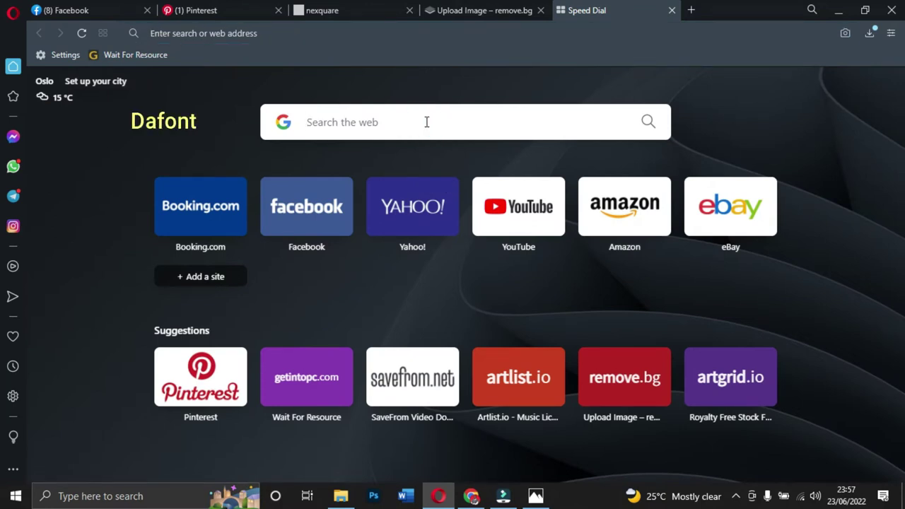
{"action": "type", "text": "da"}
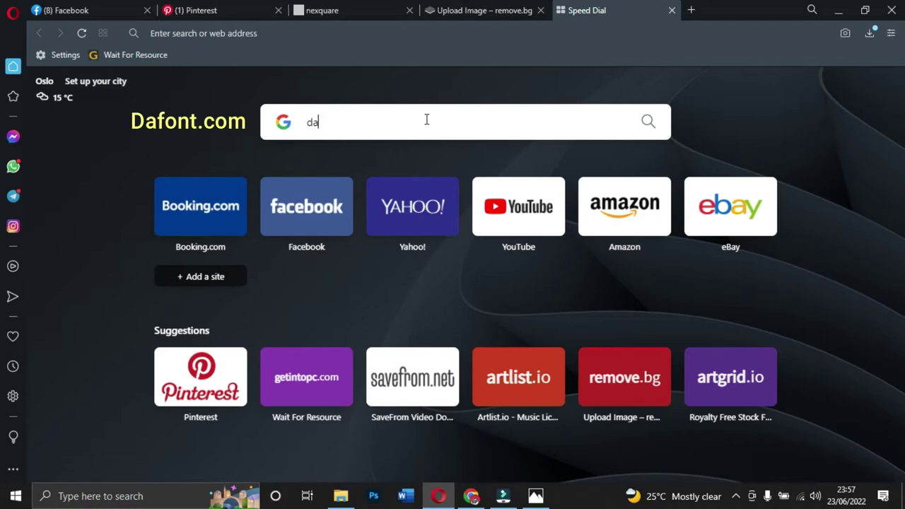
{"action": "type", "text": "t"}
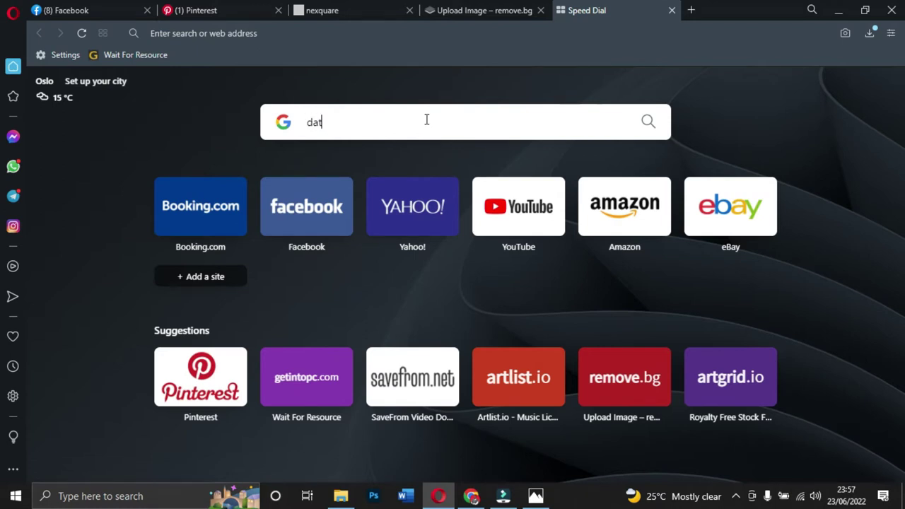
{"action": "key", "text": "BackSpace"}
{"action": "type", "text": "f"}
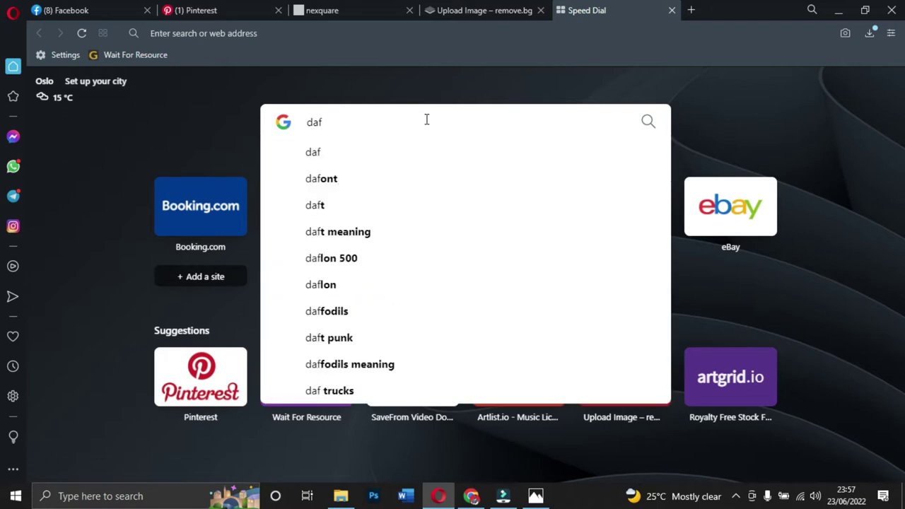
{"action": "type", "text": "ont"}
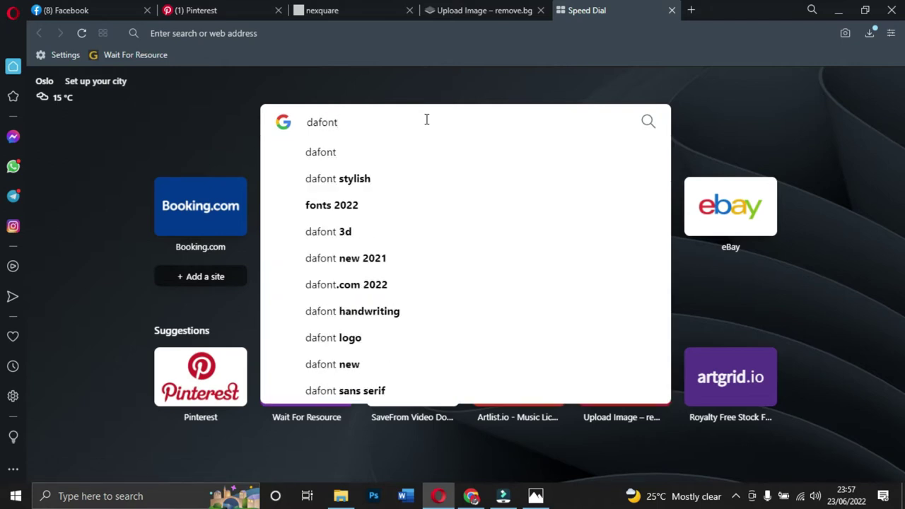
{"action": "type", "text": ".com"}
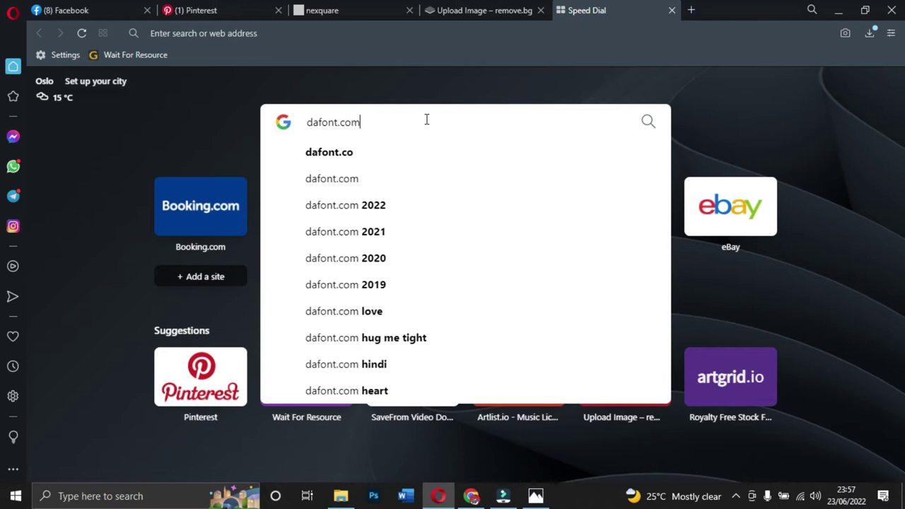
{"action": "key", "text": "Return"}
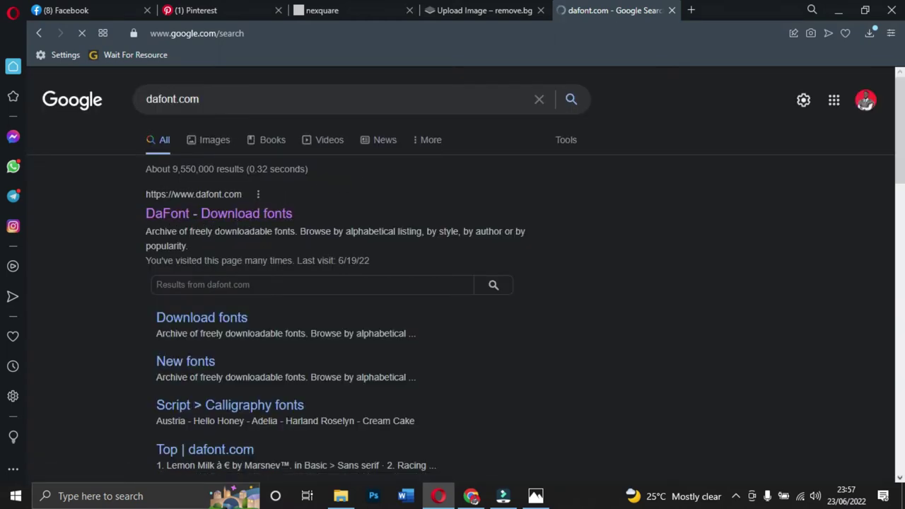
{"action": "left_click", "coordinate": [254, 219]}
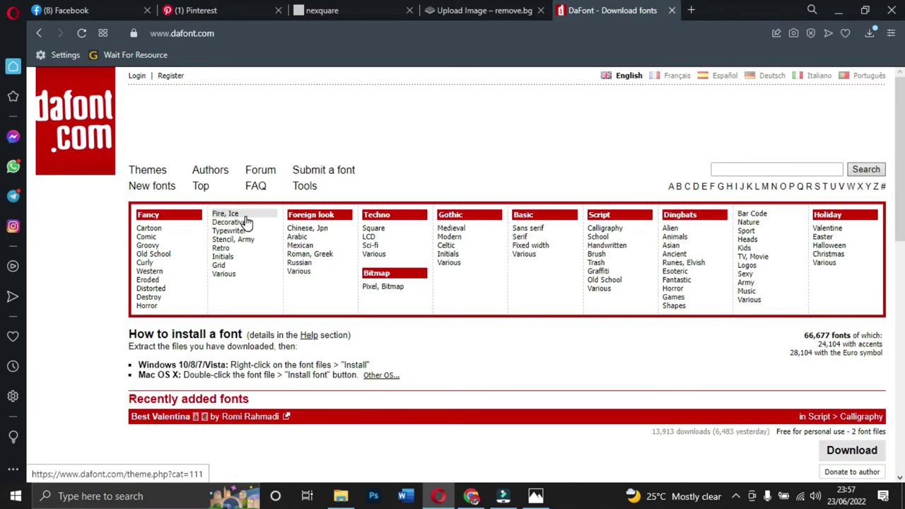
- Examine the DaFont homepage's font categories, recently added fonts and font search field
{"action": "scroll", "coordinate": [326, 269], "scroll_direction": "down", "scroll_amount": 3}
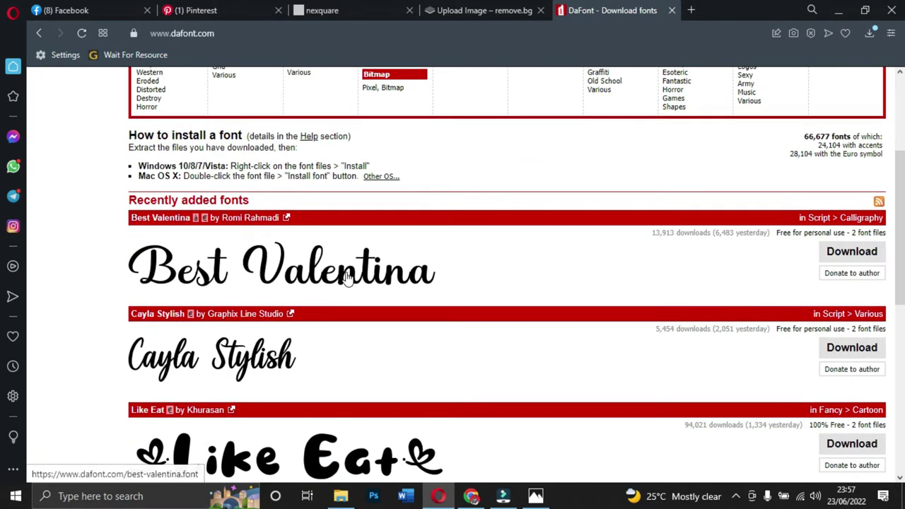
{"action": "scroll", "coordinate": [345, 276], "scroll_direction": "up", "scroll_amount": 2}
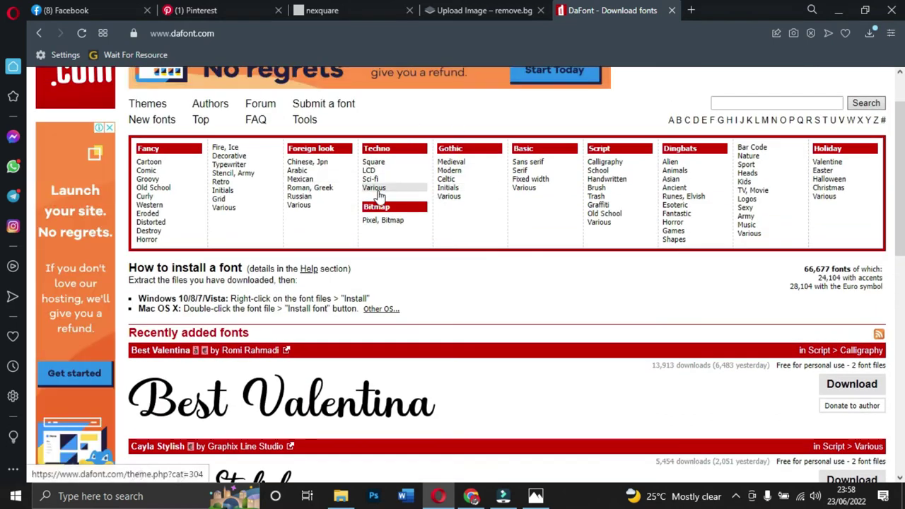
{"action": "scroll", "coordinate": [378, 185], "scroll_direction": "up", "scroll_amount": 1}
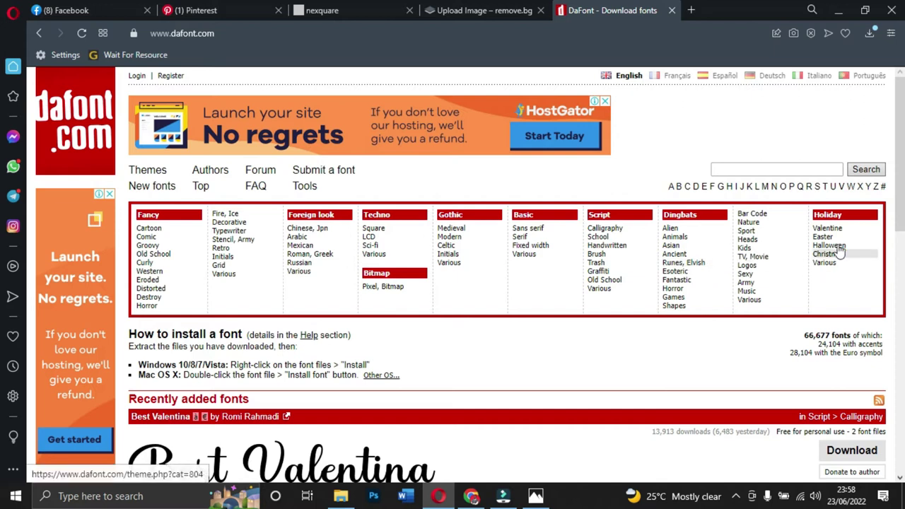
{"action": "scroll", "coordinate": [438, 278], "scroll_direction": "down", "scroll_amount": 3}
{"action": "scroll", "coordinate": [586, 244], "scroll_direction": "up", "scroll_amount": 2}
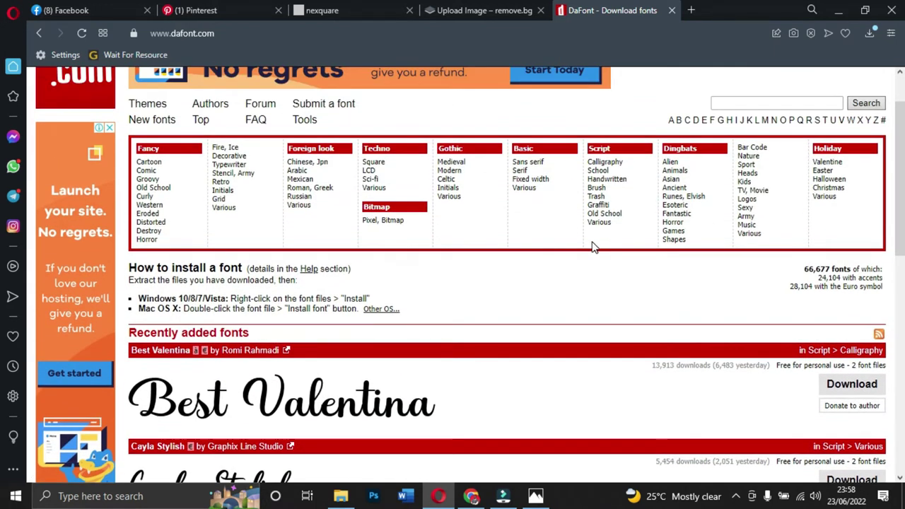
{"action": "scroll", "coordinate": [594, 245], "scroll_direction": "up", "scroll_amount": 1}
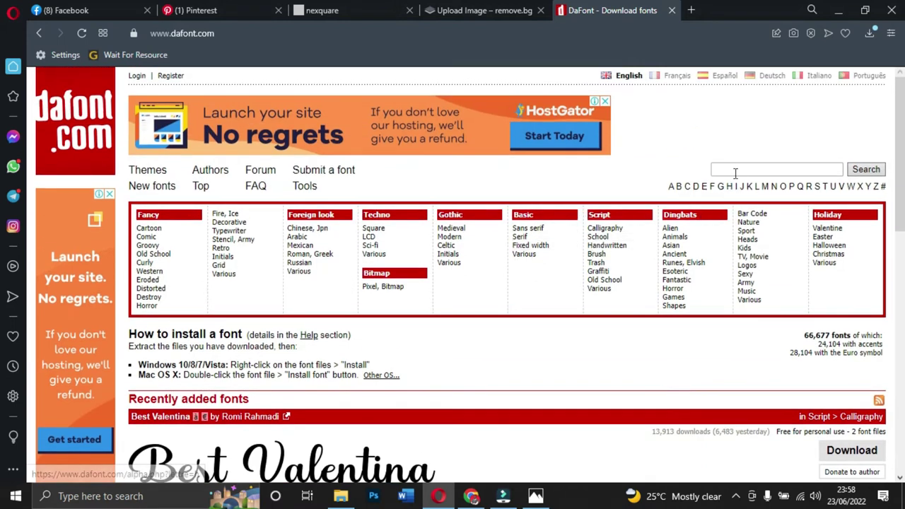
{"action": "left_click", "coordinate": [787, 171]}
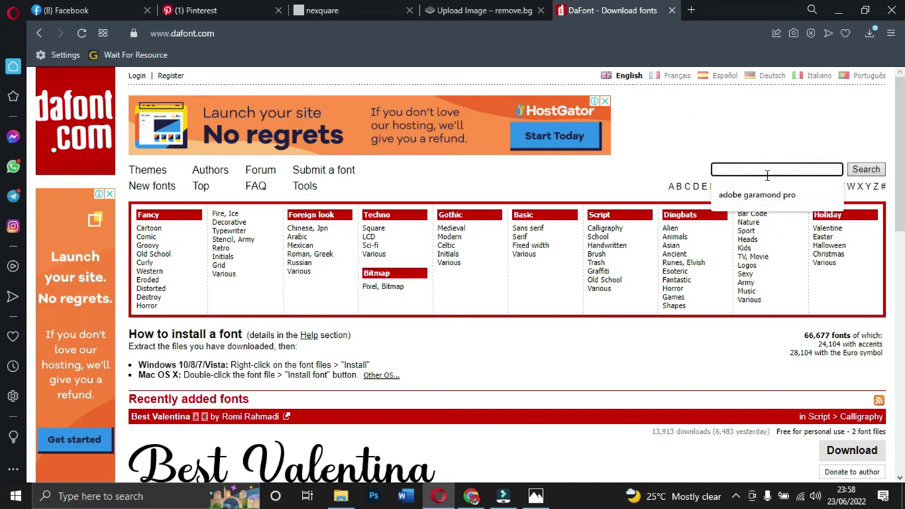
- Download the Best Valentina font from the recently added fonts and open best_valentina.zip
{"action": "scroll", "coordinate": [502, 285], "scroll_direction": "down", "scroll_amount": 3}
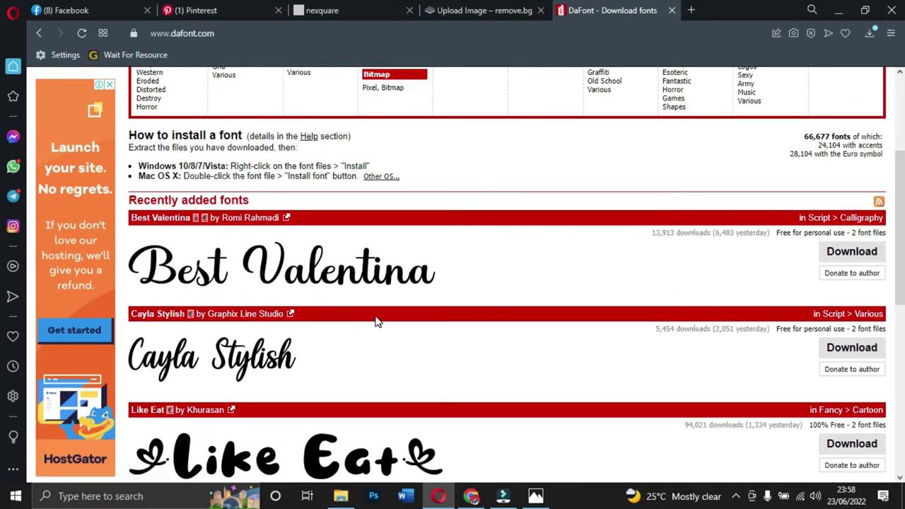
{"action": "scroll", "coordinate": [377, 322], "scroll_direction": "down", "scroll_amount": 1}
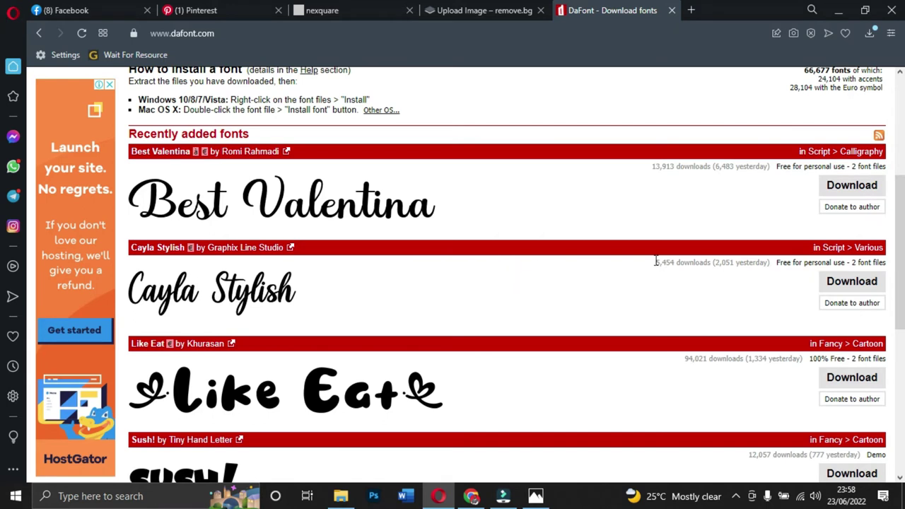
{"action": "left_click", "coordinate": [859, 194]}
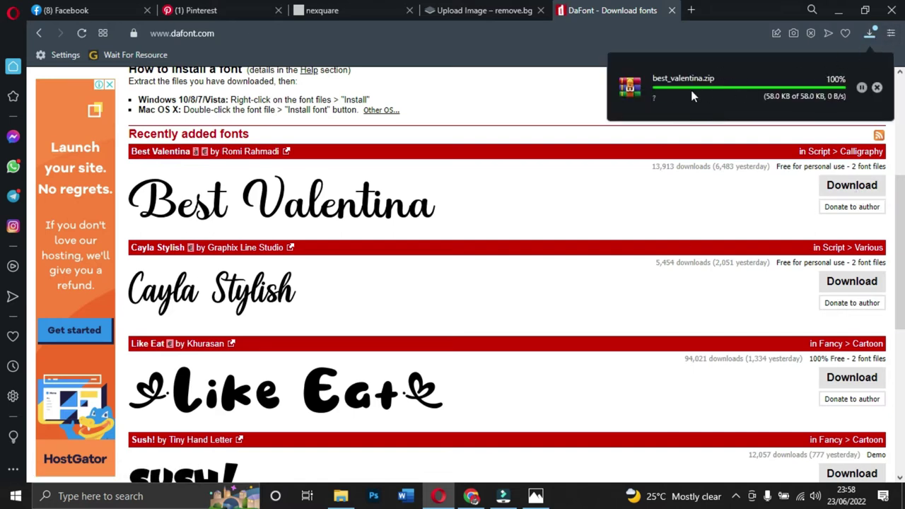
{"action": "mouse_move", "coordinate": [767, 95]}
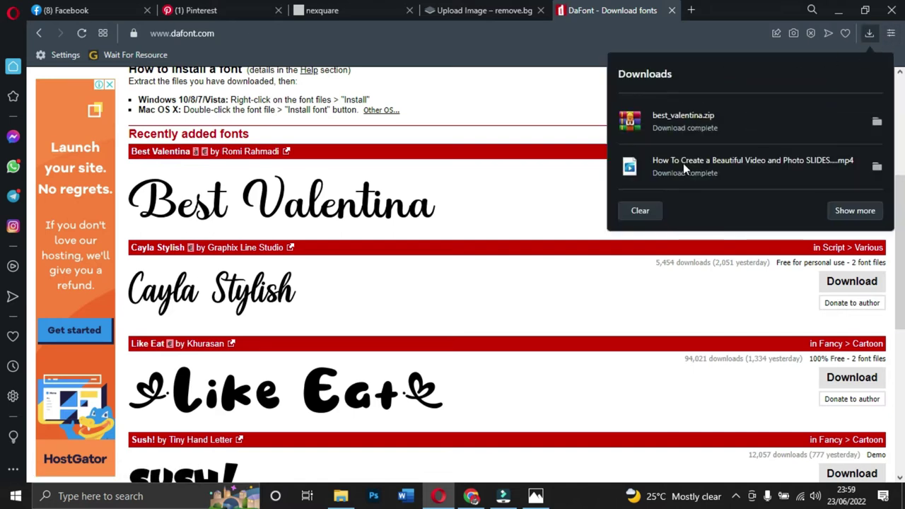
{"action": "left_click", "coordinate": [675, 127]}
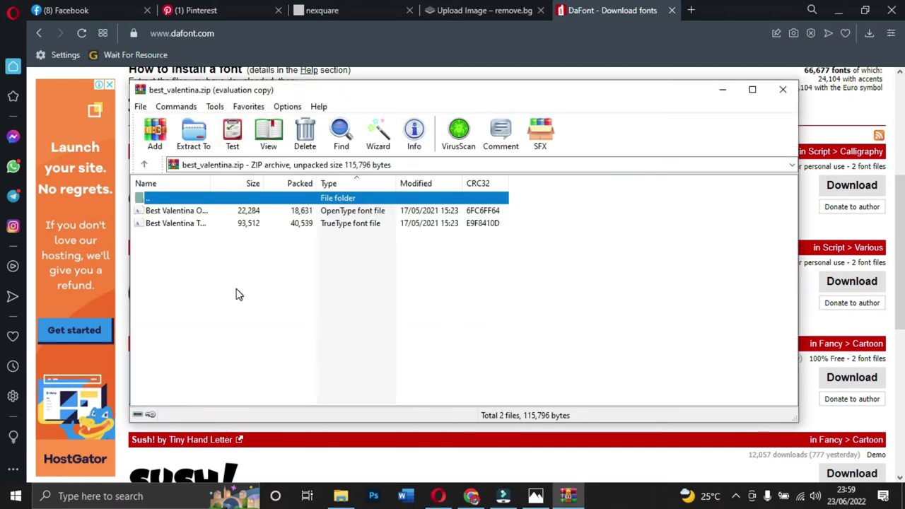
- Install the OTF and TTF versions of Best Valentina from the archive, and close the font previews and the archive
{"action": "left_click_drag", "start_coordinate": [392, 97], "coordinate": [389, 116]}
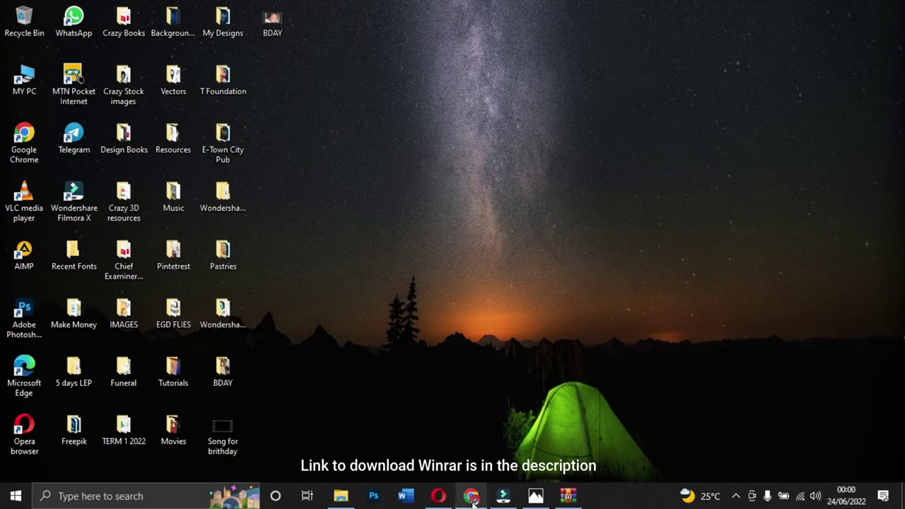
{"action": "left_click", "coordinate": [568, 496]}
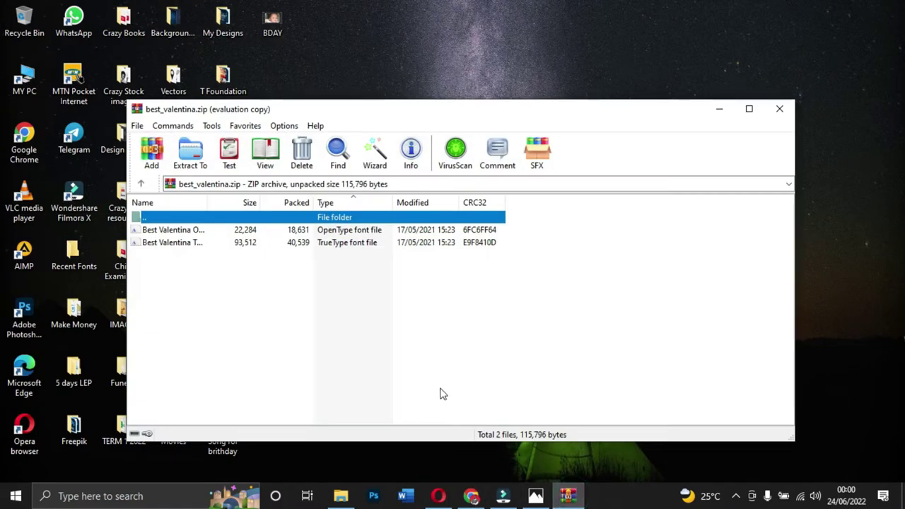
{"action": "left_click", "coordinate": [438, 496]}
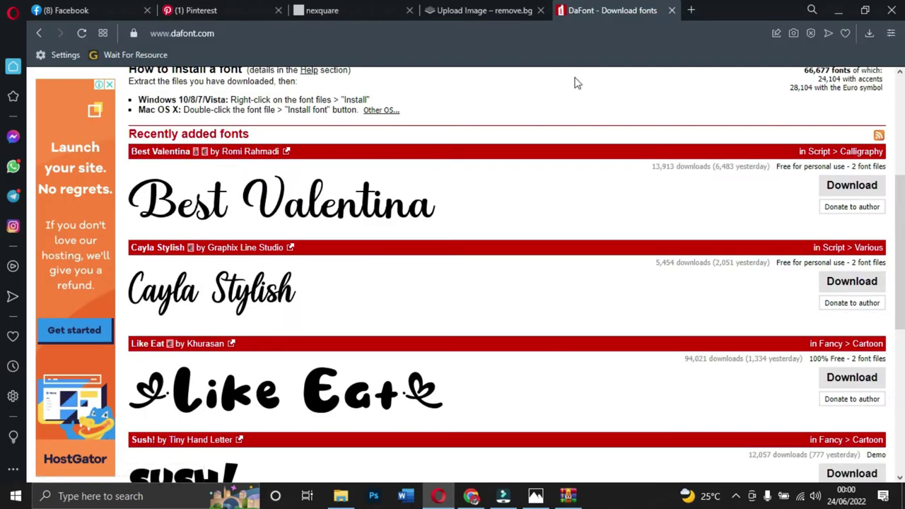
{"action": "left_click", "coordinate": [838, 10]}
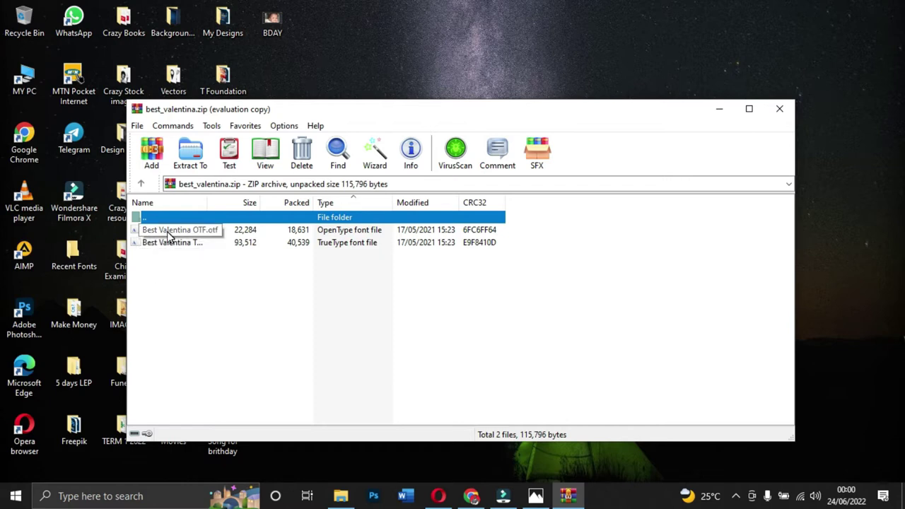
{"action": "double_click", "coordinate": [168, 233]}
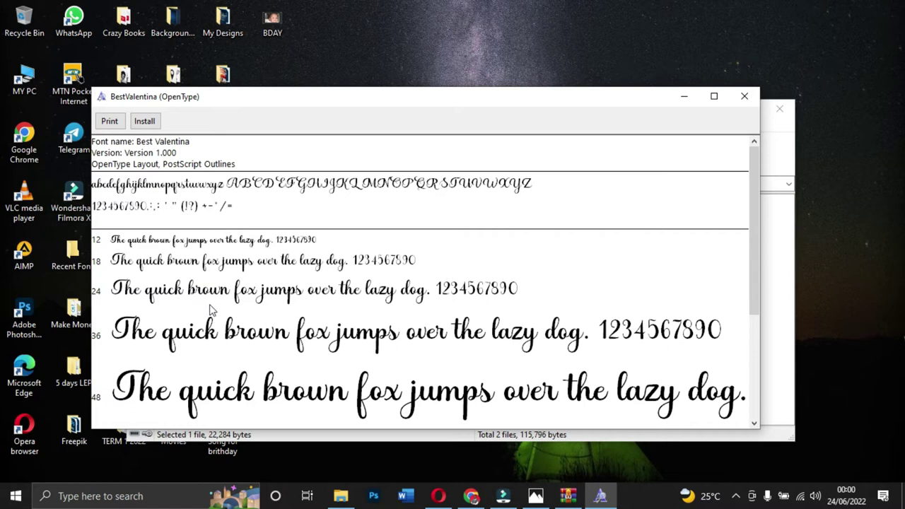
{"action": "left_click", "coordinate": [145, 122]}
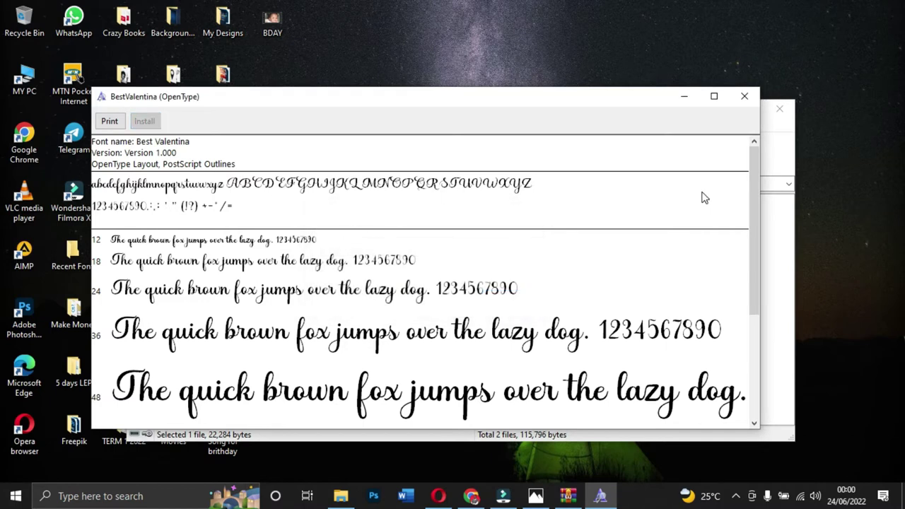
{"action": "left_click", "coordinate": [745, 97]}
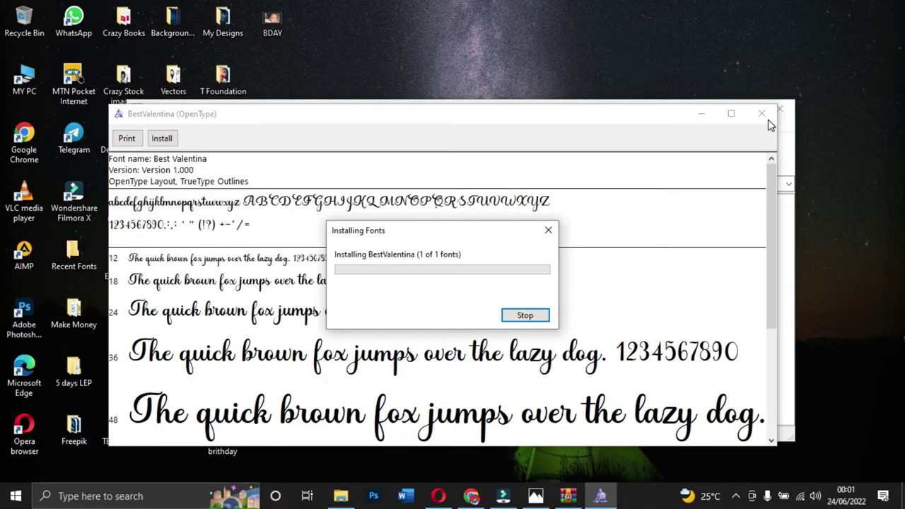
{"action": "left_click", "coordinate": [767, 118]}
{"action": "left_click", "coordinate": [773, 107]}
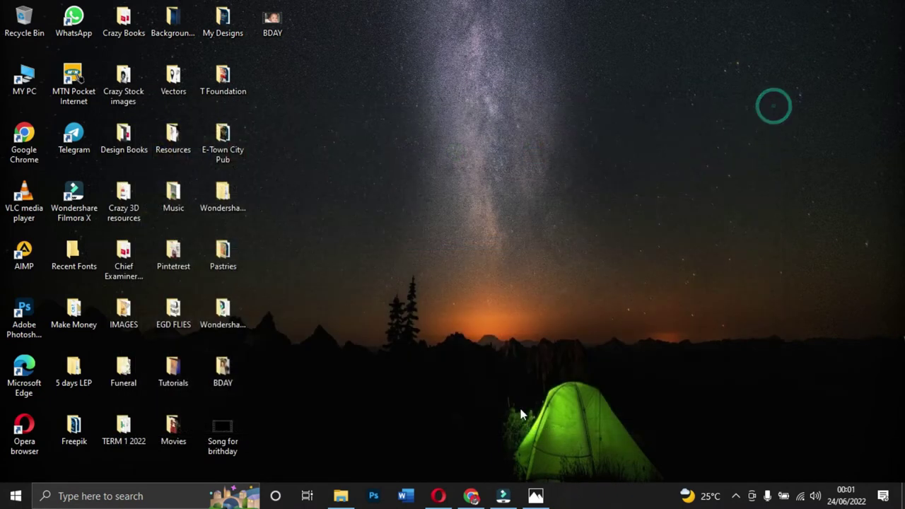
- Switch back to Opera, download the Lucky Lady font from the DaFont homepage and open lucky_lady.zip
{"action": "left_click", "coordinate": [439, 496]}
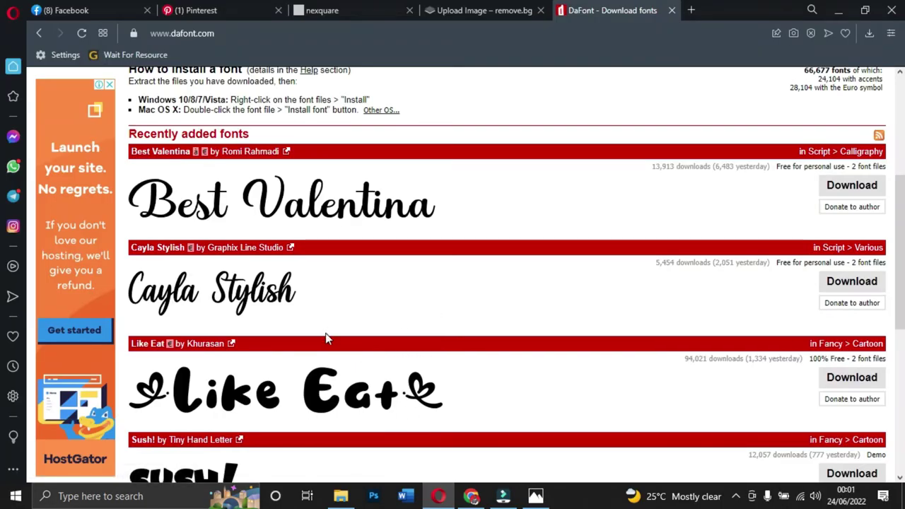
{"action": "scroll", "coordinate": [325, 333], "scroll_direction": "up", "scroll_amount": 3}
{"action": "scroll", "coordinate": [325, 333], "scroll_direction": "down", "scroll_amount": 3}
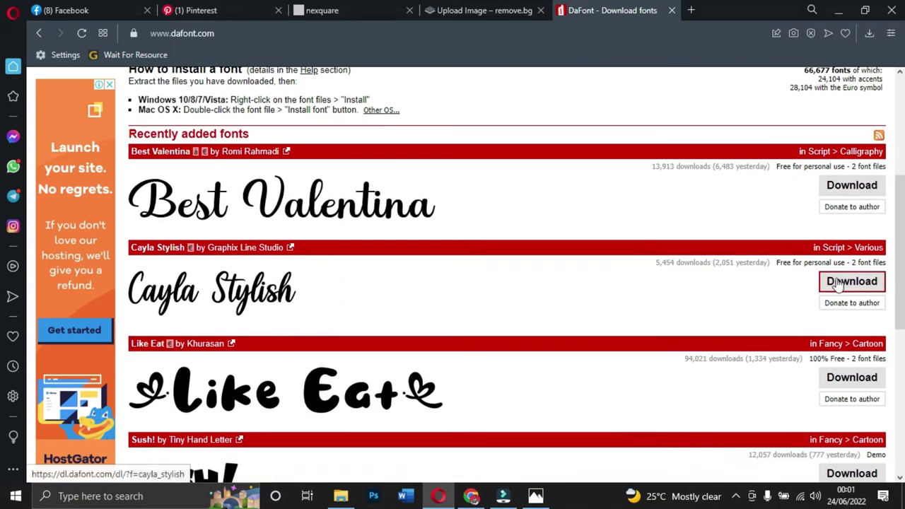
{"action": "scroll", "coordinate": [728, 315], "scroll_direction": "down", "scroll_amount": 5}
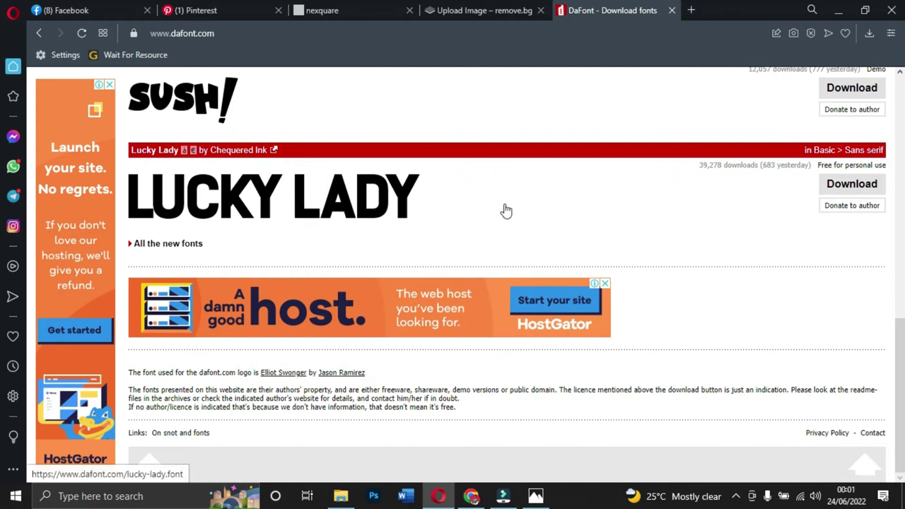
{"action": "left_click", "coordinate": [848, 188]}
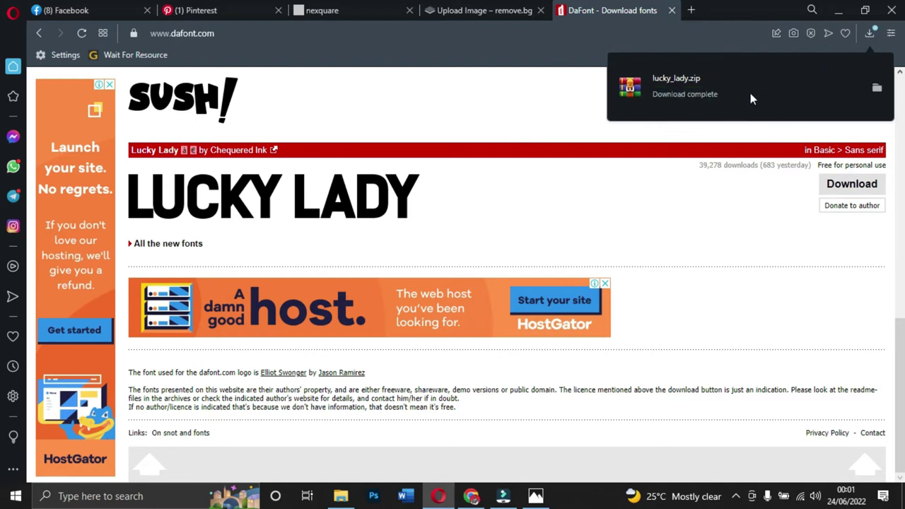
{"action": "left_click", "coordinate": [710, 86]}
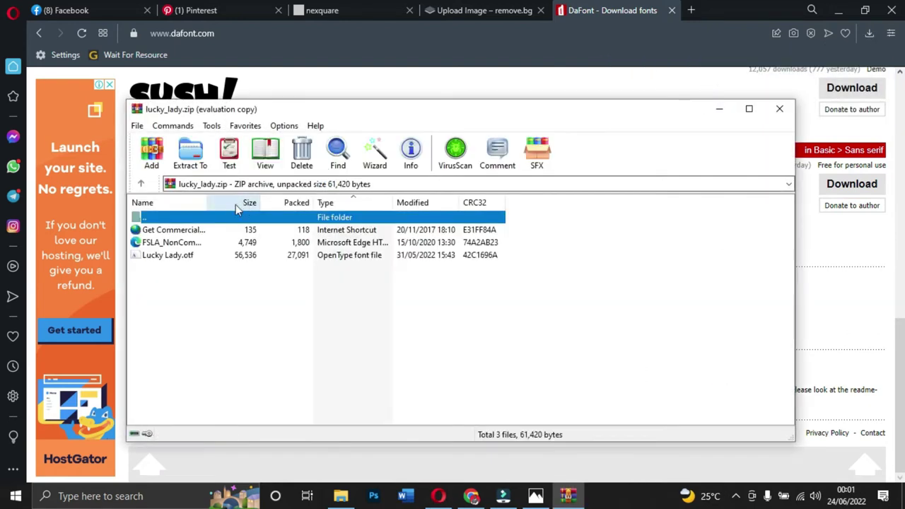
- Install Lucky Lady.otf from the archive, and close the font preview and the archive
{"action": "double_click", "coordinate": [174, 258]}
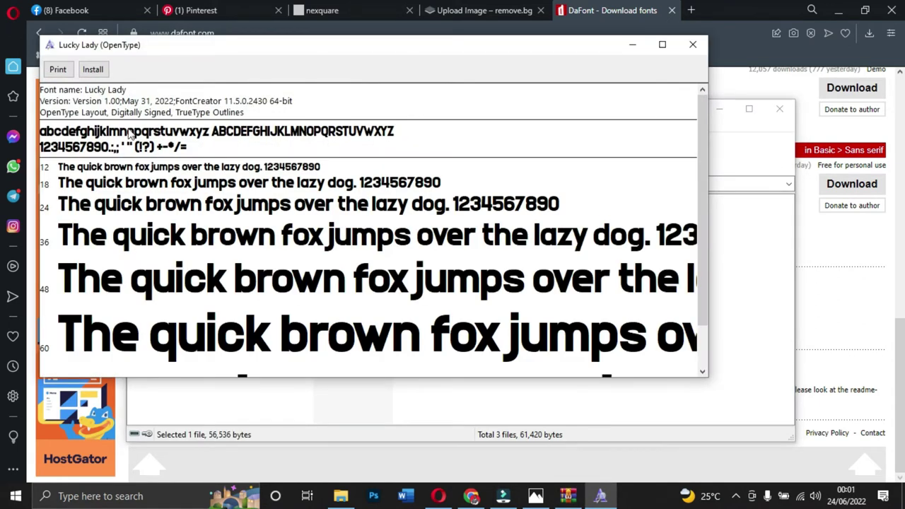
{"action": "left_click", "coordinate": [91, 70]}
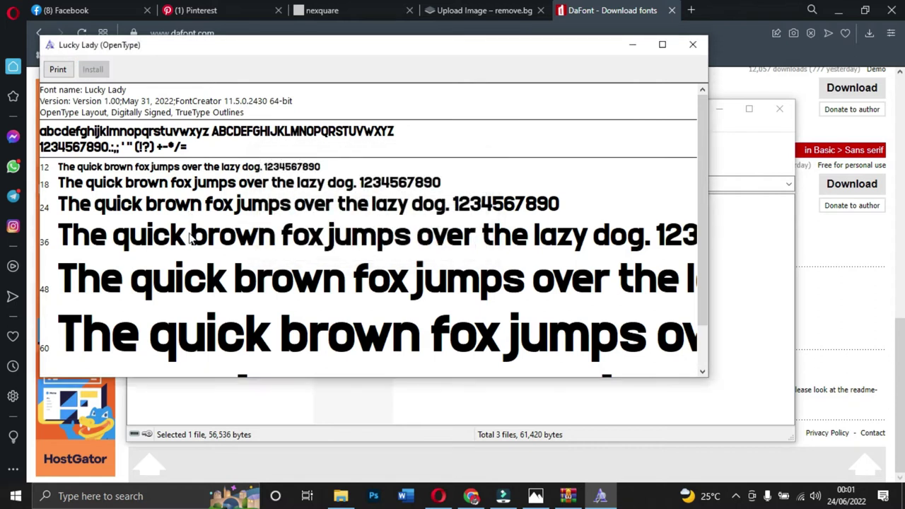
{"action": "left_click", "coordinate": [693, 44]}
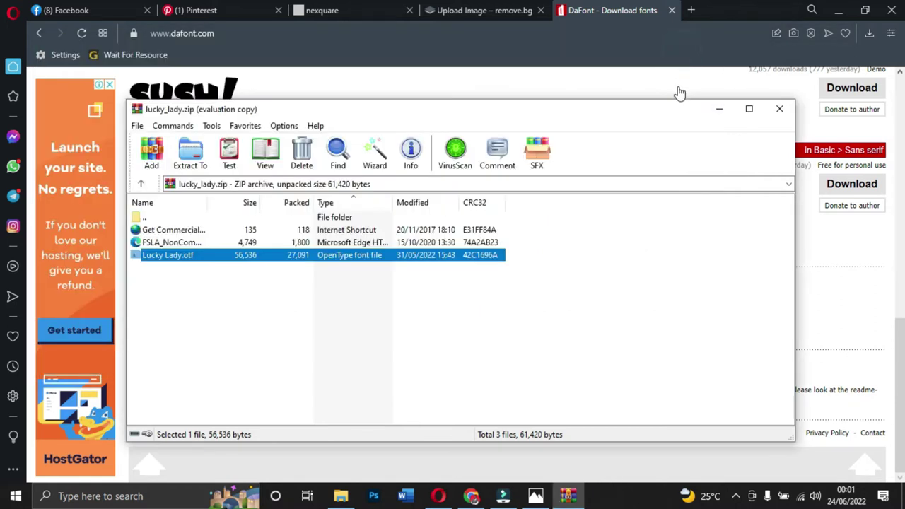
{"action": "left_click", "coordinate": [770, 106]}
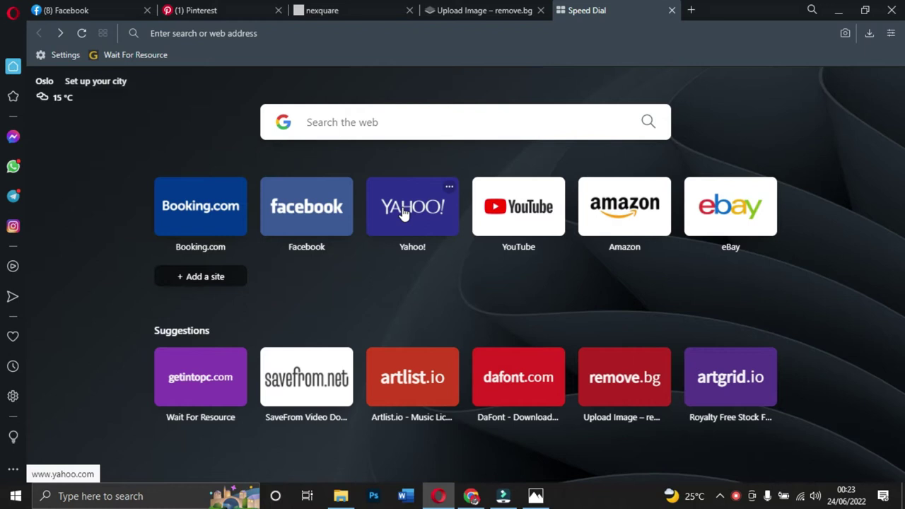
- Search the web for "googlefonts" and open the Google Fonts site at fonts.google.com
{"action": "left_click", "coordinate": [383, 124]}
{"action": "type", "text": "google"}
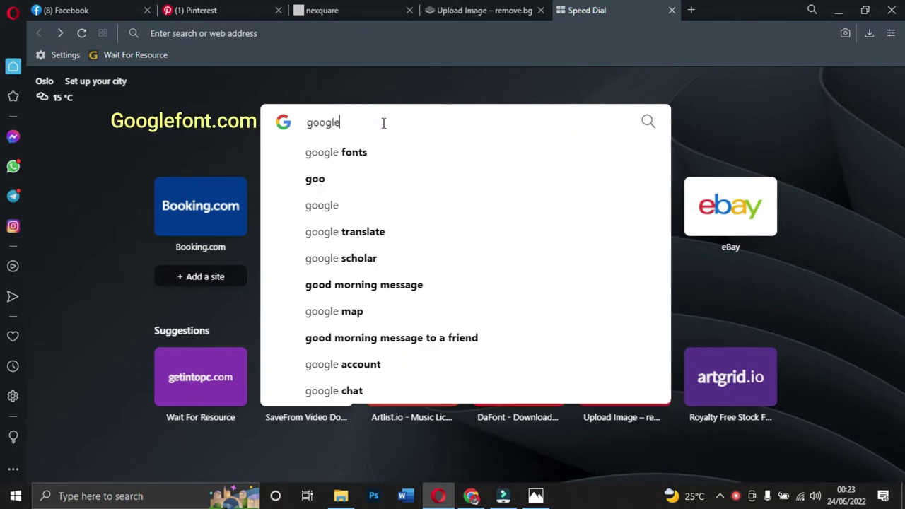
{"action": "left_click", "coordinate": [365, 155]}
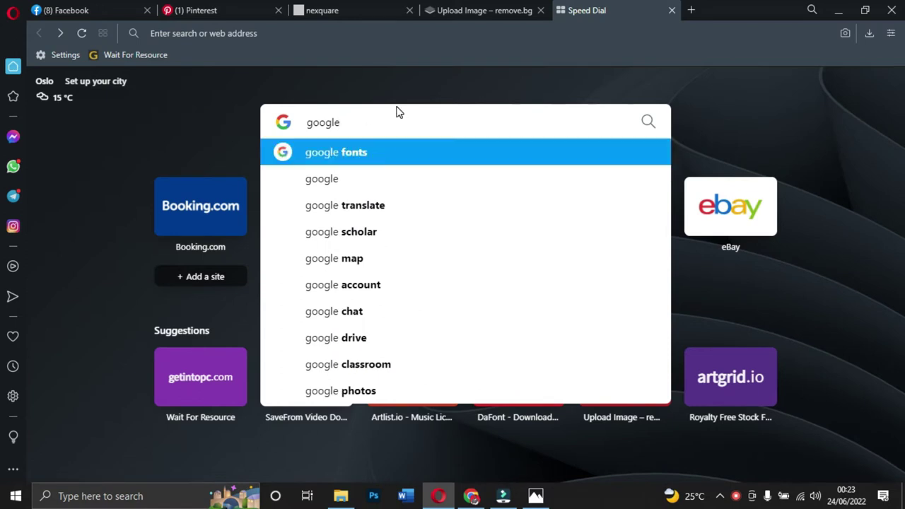
{"action": "type", "text": "fonts"}
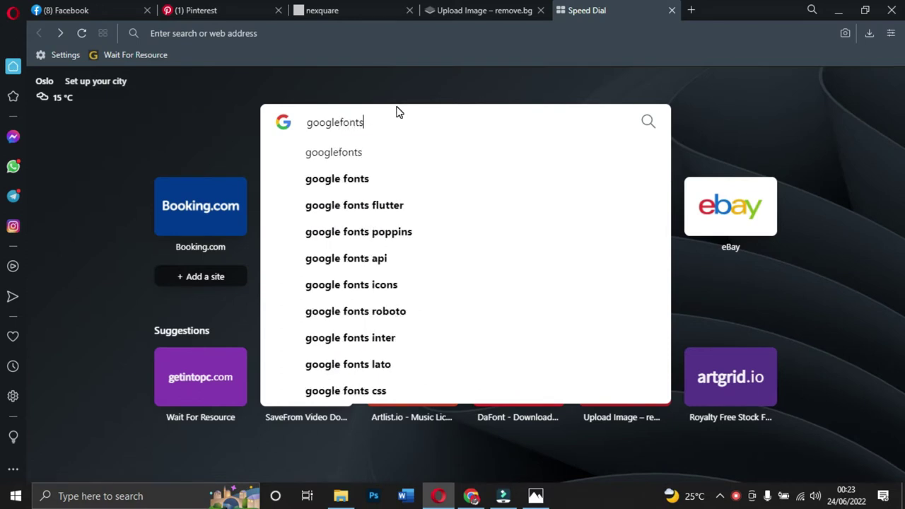
{"action": "key", "text": "Return"}
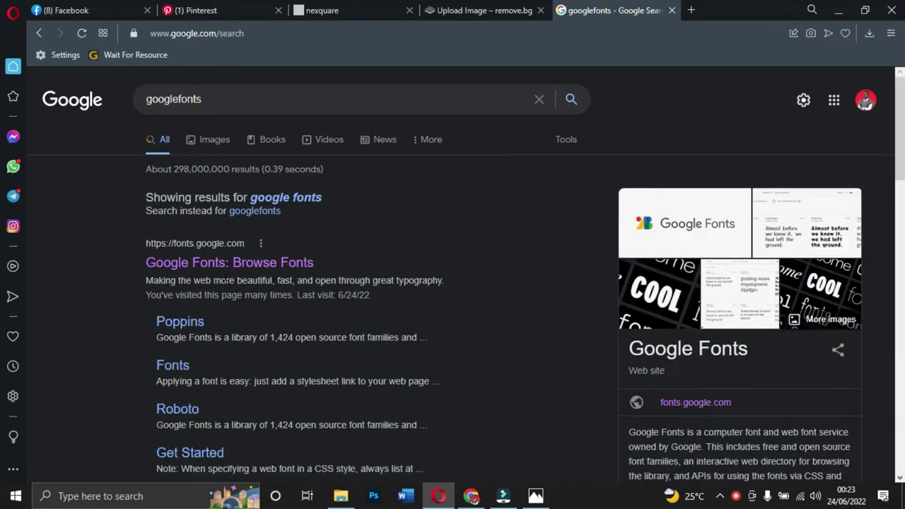
{"action": "left_click", "coordinate": [281, 266]}
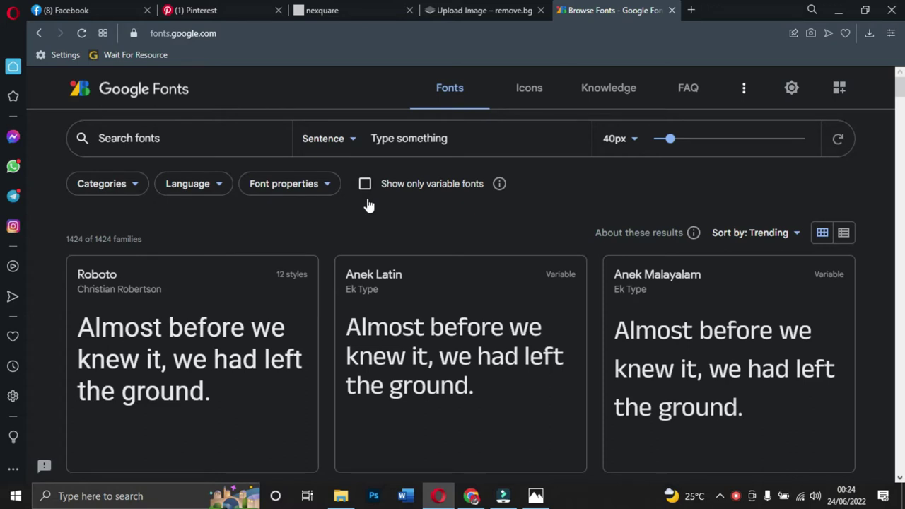
- Examine the font families and their sample sentences in the Google Fonts listing
{"action": "scroll", "coordinate": [309, 237], "scroll_direction": "down", "scroll_amount": 2}
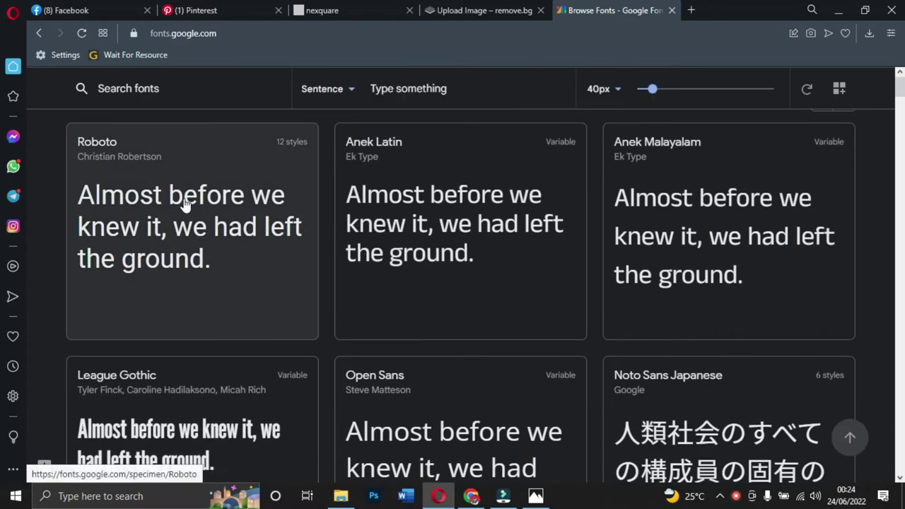
{"action": "scroll", "coordinate": [144, 186], "scroll_direction": "up", "scroll_amount": 1}
{"action": "scroll", "coordinate": [177, 223], "scroll_direction": "down", "scroll_amount": 1}
{"action": "scroll", "coordinate": [178, 221], "scroll_direction": "up", "scroll_amount": 1}
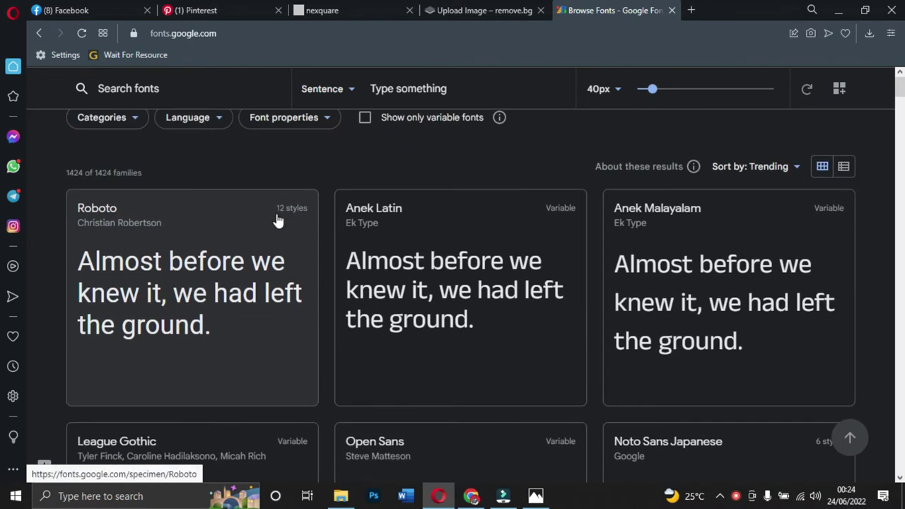
{"action": "scroll", "coordinate": [281, 223], "scroll_direction": "down", "scroll_amount": 3}
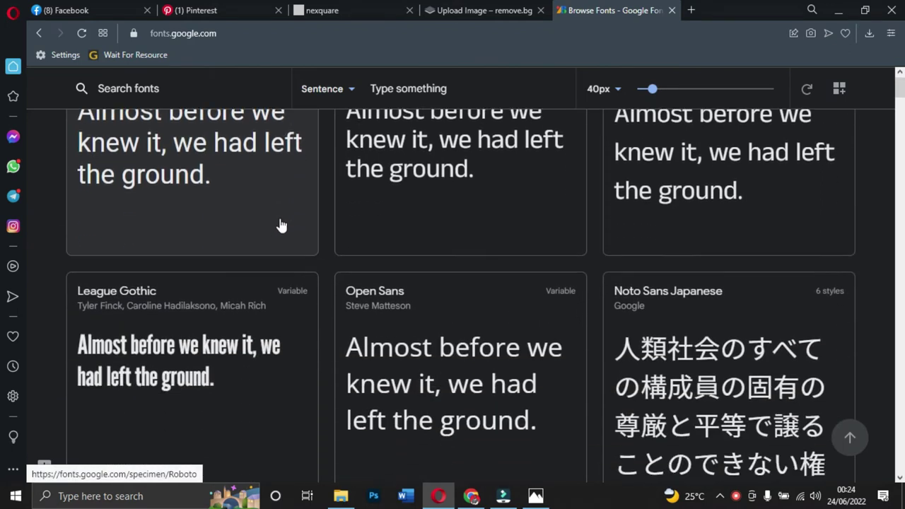
{"action": "scroll", "coordinate": [251, 258], "scroll_direction": "down", "scroll_amount": 5}
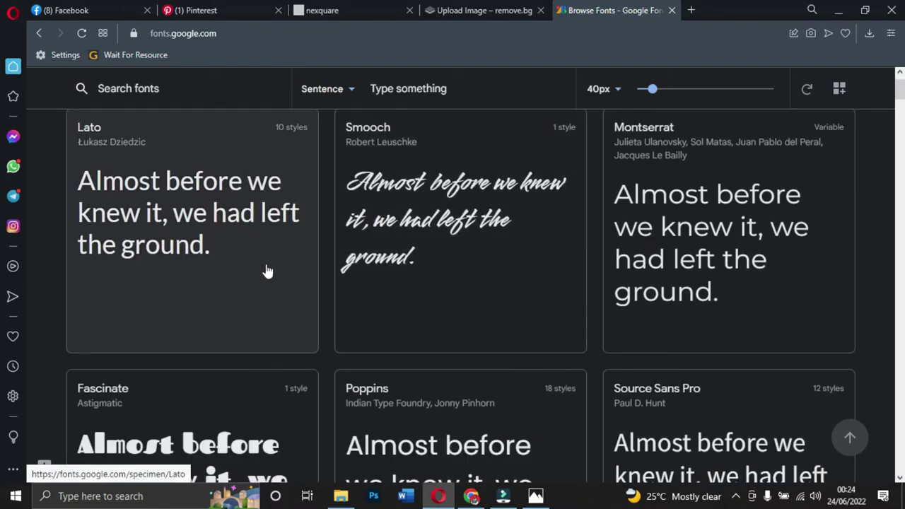
{"action": "scroll", "coordinate": [264, 270], "scroll_direction": "down", "scroll_amount": 4}
{"action": "scroll", "coordinate": [274, 279], "scroll_direction": "down", "scroll_amount": 8}
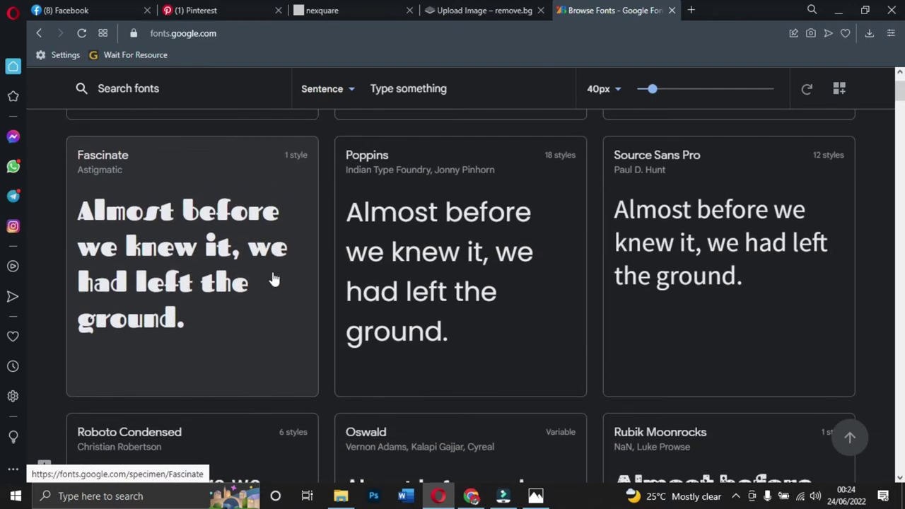
{"action": "scroll", "coordinate": [321, 297], "scroll_direction": "down", "scroll_amount": 3}
{"action": "scroll", "coordinate": [321, 291], "scroll_direction": "down", "scroll_amount": 9}
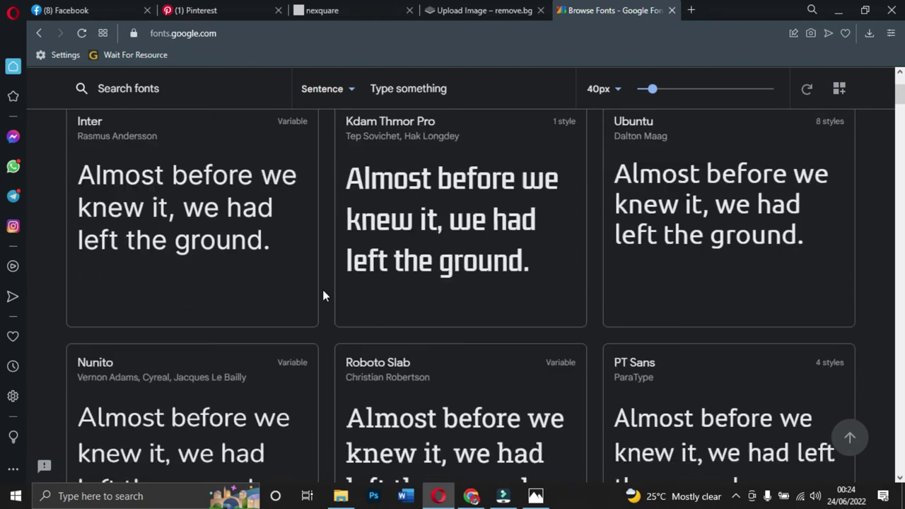
{"action": "scroll", "coordinate": [323, 289], "scroll_direction": "down", "scroll_amount": 2}
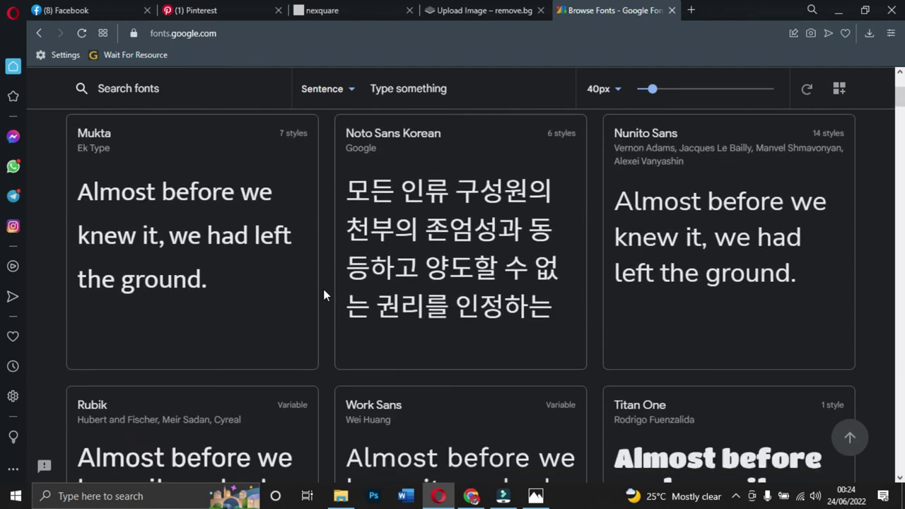
{"action": "scroll", "coordinate": [323, 289], "scroll_direction": "up", "scroll_amount": 7}
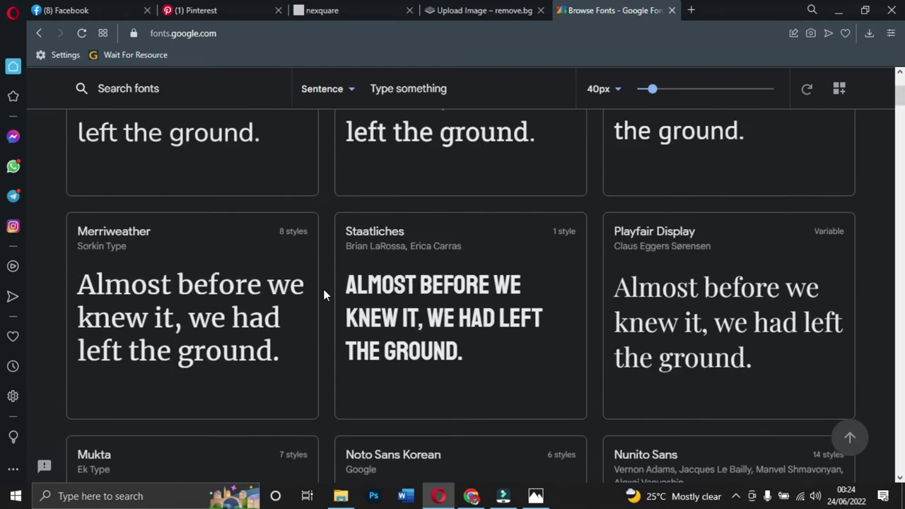
{"action": "scroll", "coordinate": [323, 289], "scroll_direction": "up", "scroll_amount": 13}
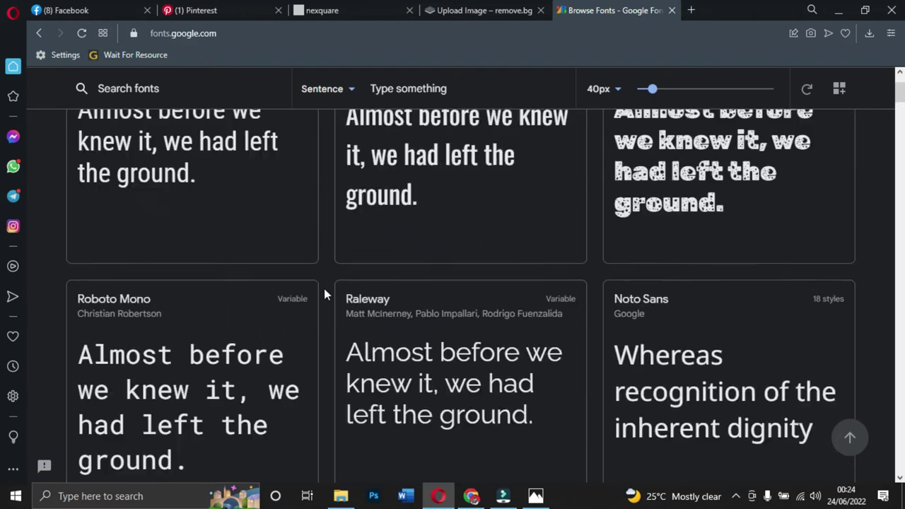
{"action": "scroll", "coordinate": [324, 289], "scroll_direction": "up", "scroll_amount": 5}
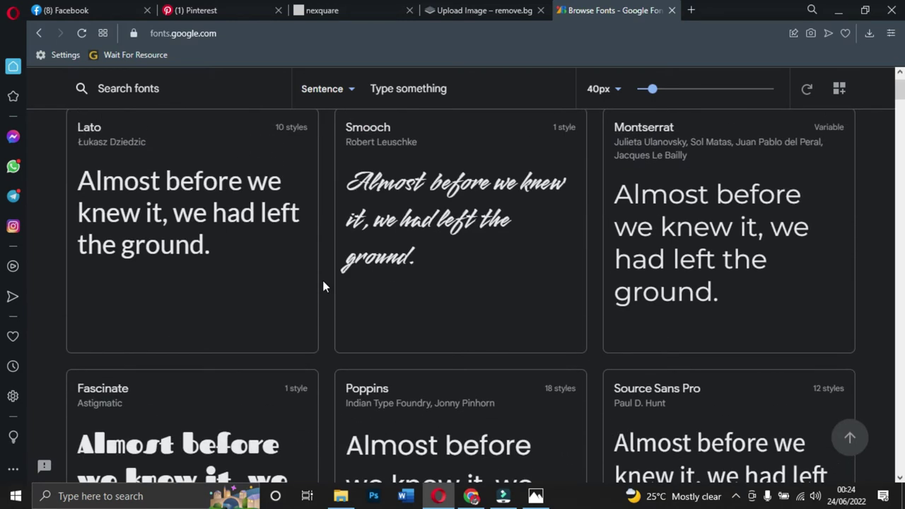
{"action": "scroll", "coordinate": [317, 289], "scroll_direction": "up", "scroll_amount": 5}
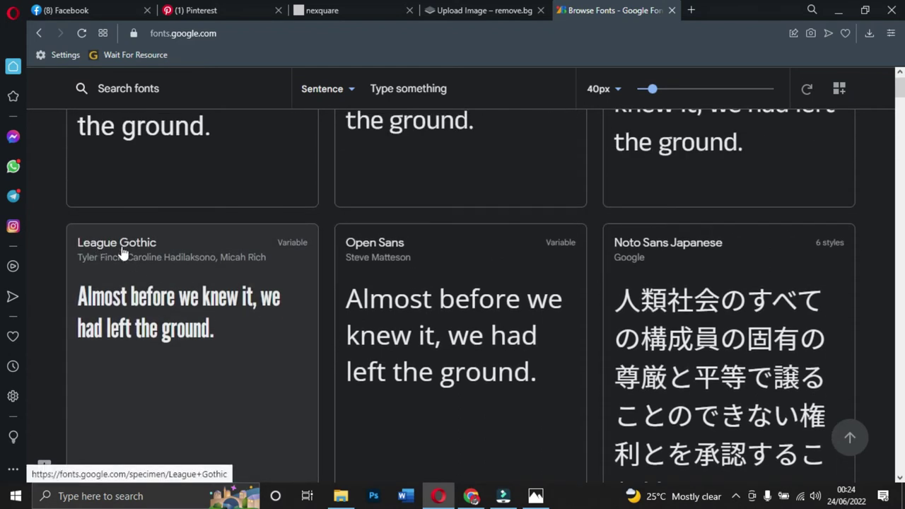
- Open the League Gothic family page and examine its styles, preview text field and type tester
{"action": "left_click", "coordinate": [147, 299]}
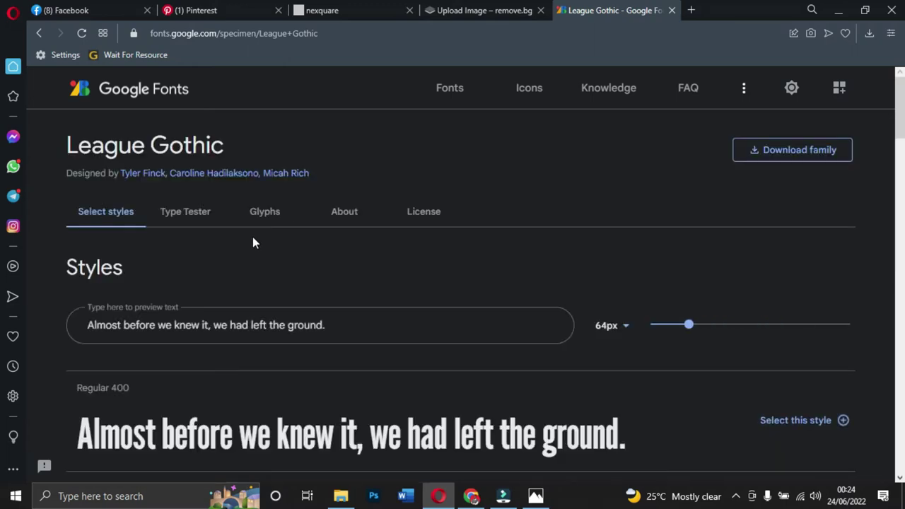
{"action": "scroll", "coordinate": [238, 247], "scroll_direction": "down", "scroll_amount": 2}
{"action": "scroll", "coordinate": [167, 230], "scroll_direction": "up", "scroll_amount": 2}
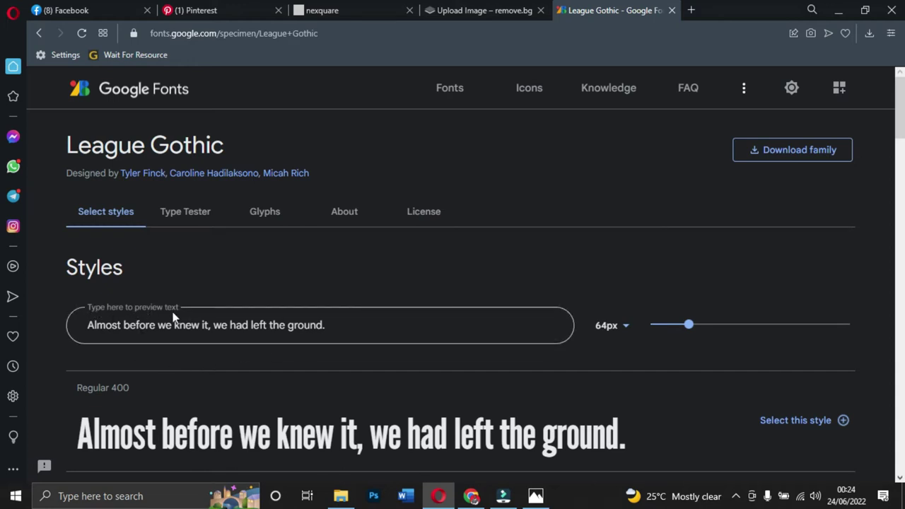
{"action": "left_click", "coordinate": [141, 325]}
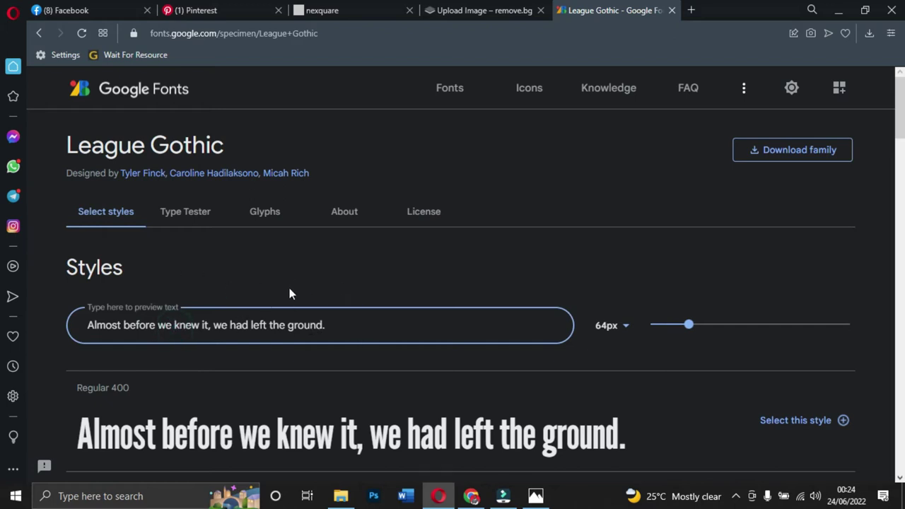
{"action": "scroll", "coordinate": [269, 297], "scroll_direction": "down", "scroll_amount": 1}
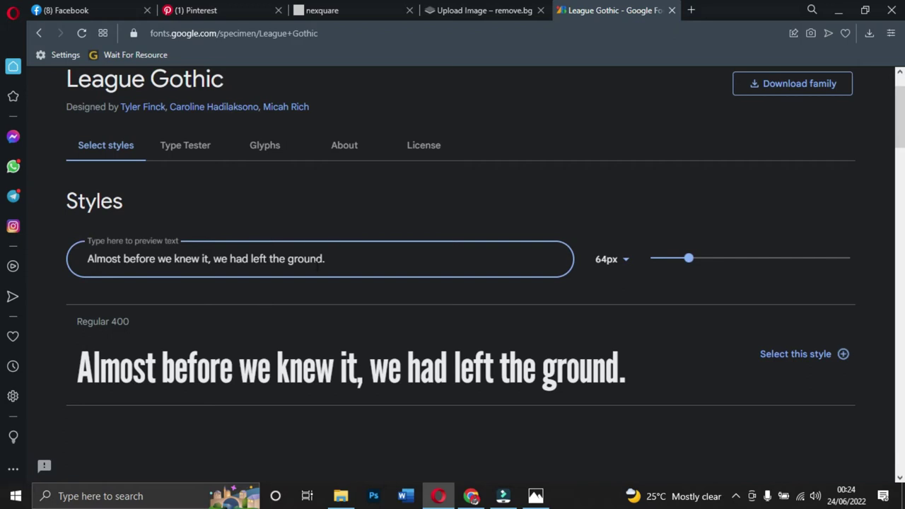
{"action": "scroll", "coordinate": [333, 289], "scroll_direction": "down", "scroll_amount": 1}
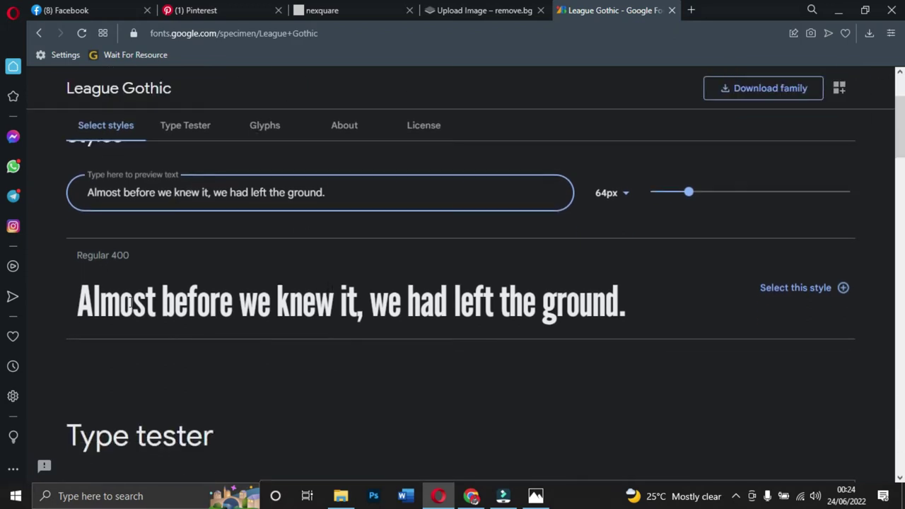
{"action": "scroll", "coordinate": [454, 311], "scroll_direction": "down", "scroll_amount": 2}
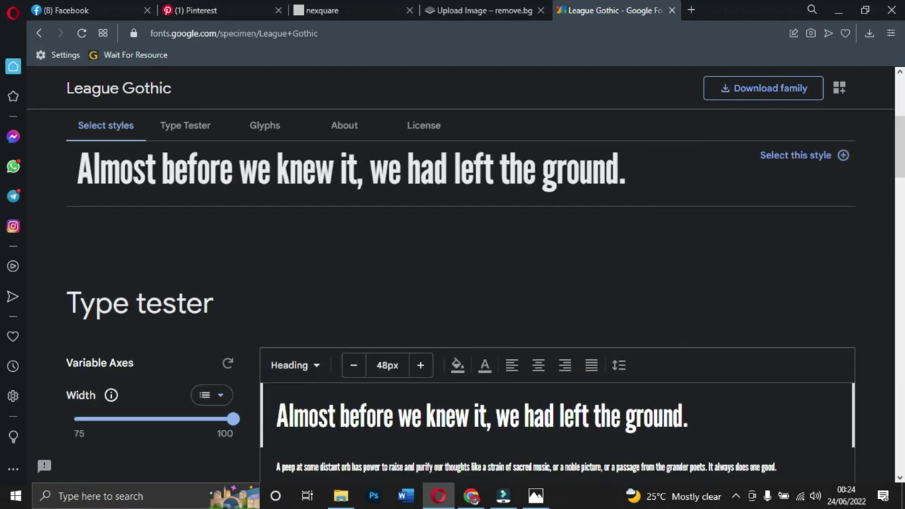
{"action": "scroll", "coordinate": [366, 366], "scroll_direction": "down", "scroll_amount": 4}
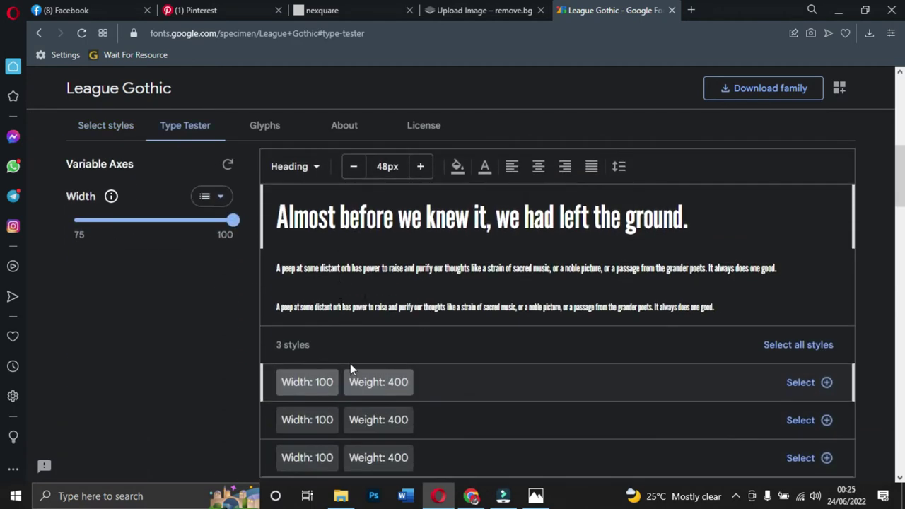
{"action": "scroll", "coordinate": [366, 366], "scroll_direction": "up", "scroll_amount": 8}
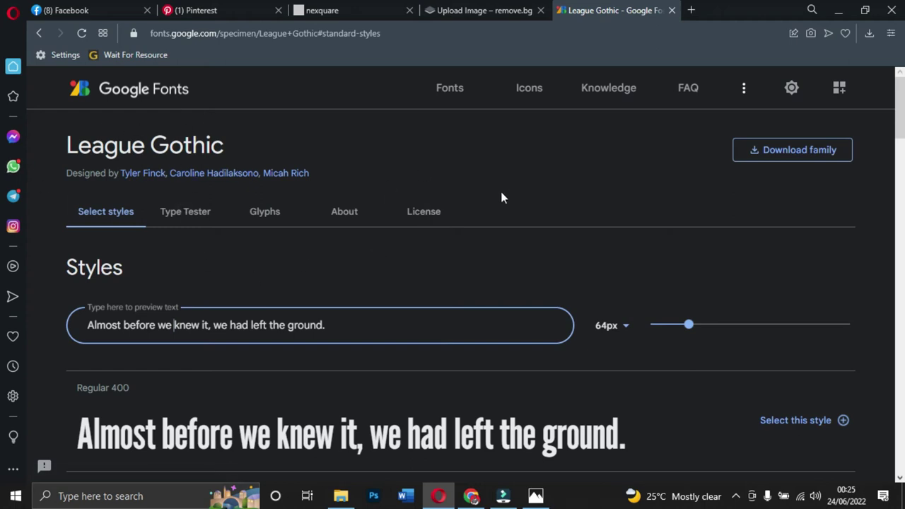
- Download the League Gothic family, and open League_Gothic.zip and its static folder
{"action": "left_click", "coordinate": [794, 152]}
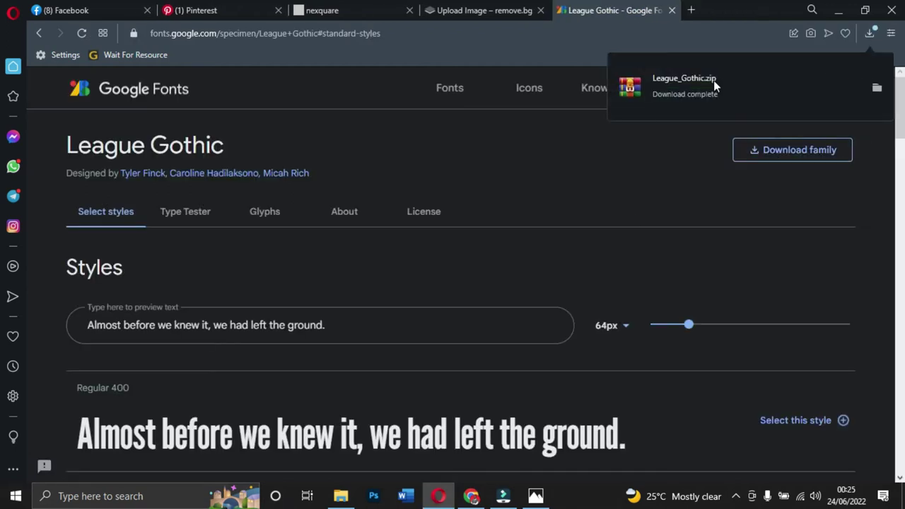
{"action": "left_click", "coordinate": [693, 94]}
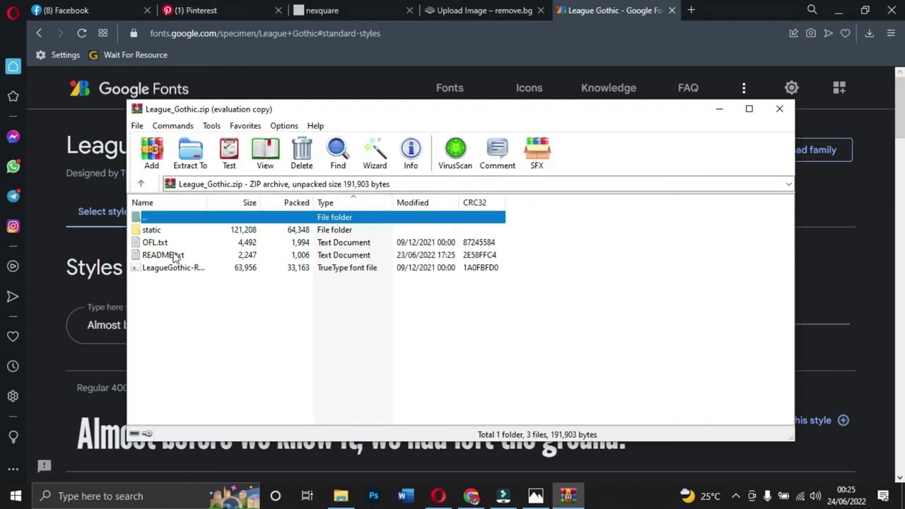
{"action": "double_click", "coordinate": [152, 231]}
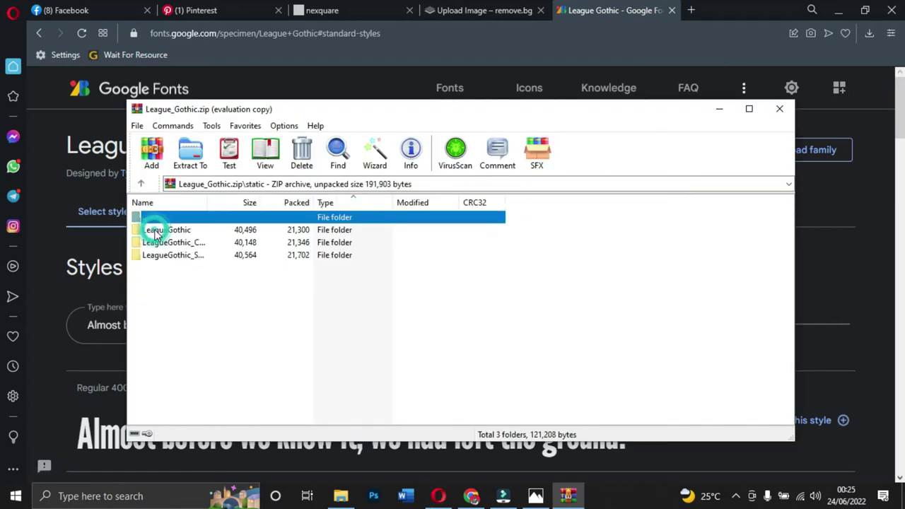
{"action": "left_click", "coordinate": [169, 232]}
{"action": "double_click", "coordinate": [170, 232]}
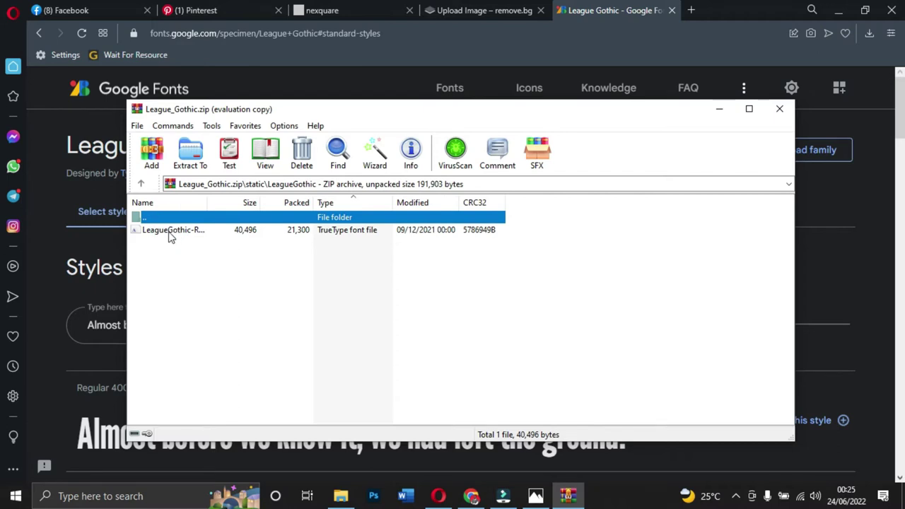
{"action": "left_click", "coordinate": [142, 185]}
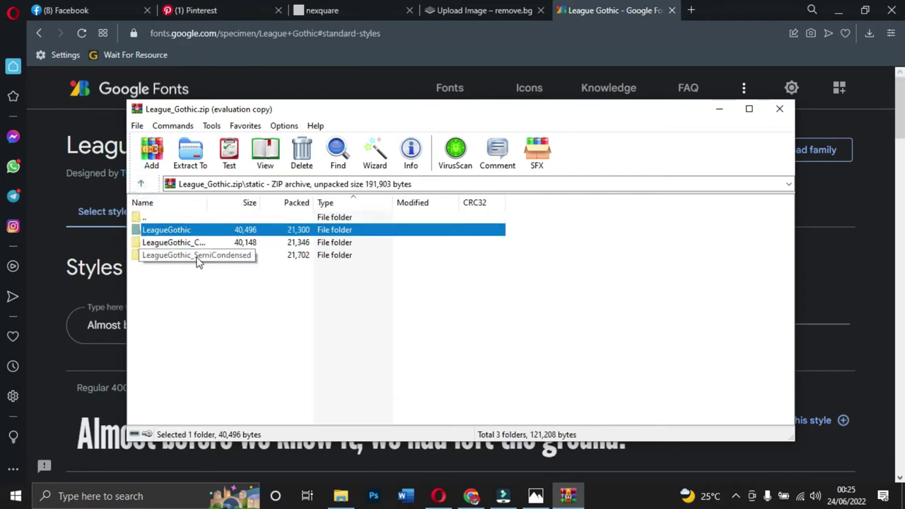
- Install the League Gothic SemiCondensed Regular font from the archive's LeagueGothic_SemiCondensed folder
{"action": "double_click", "coordinate": [198, 255]}
{"action": "double_click", "coordinate": [158, 232]}
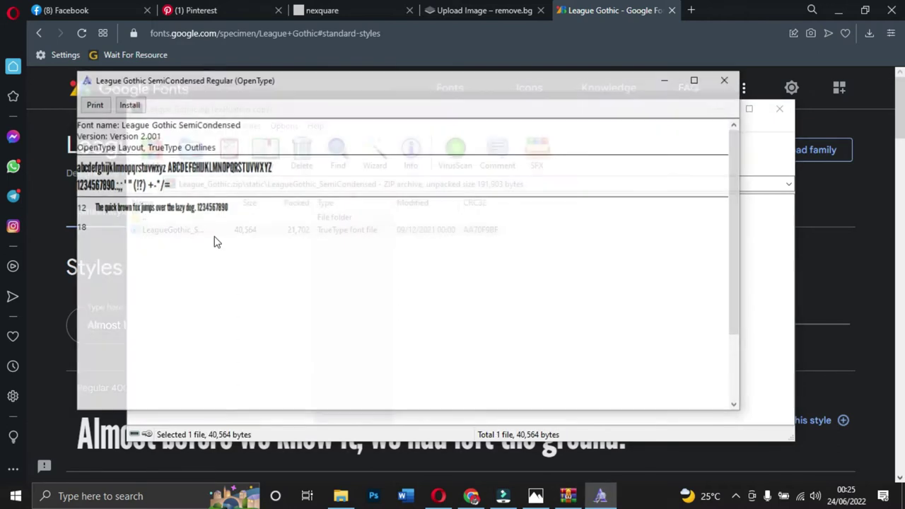
{"action": "left_click", "coordinate": [128, 104]}
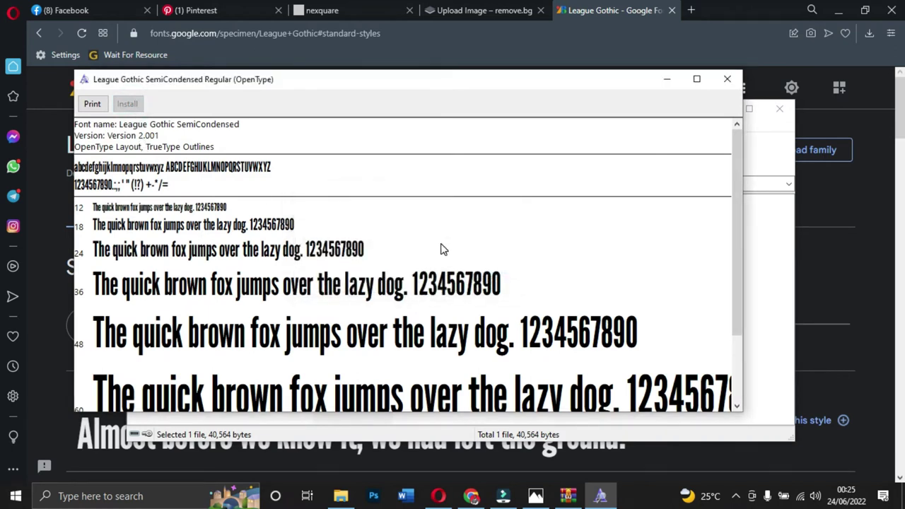
- Close the SemiCondensed preview and install the League Gothic Condensed Regular font from the archive's LeagueGothic_Condensed folder
{"action": "left_click", "coordinate": [727, 79]}
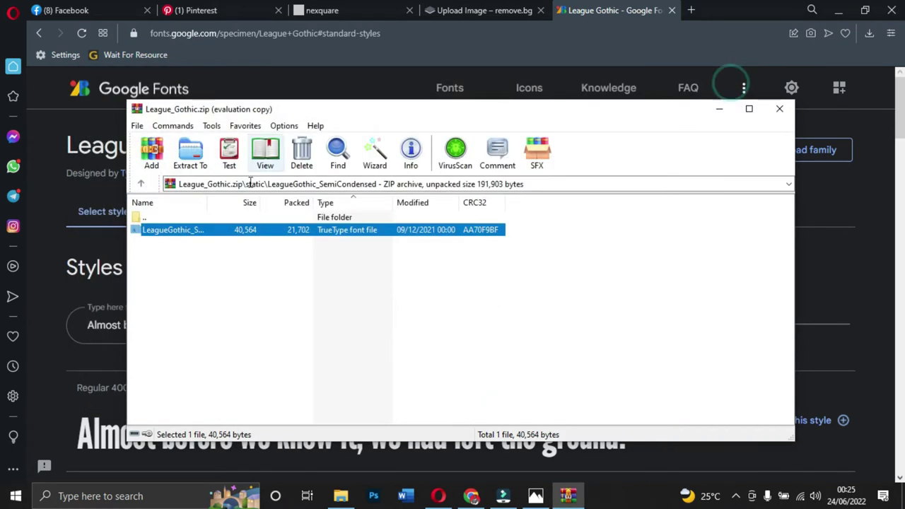
{"action": "left_click", "coordinate": [141, 184]}
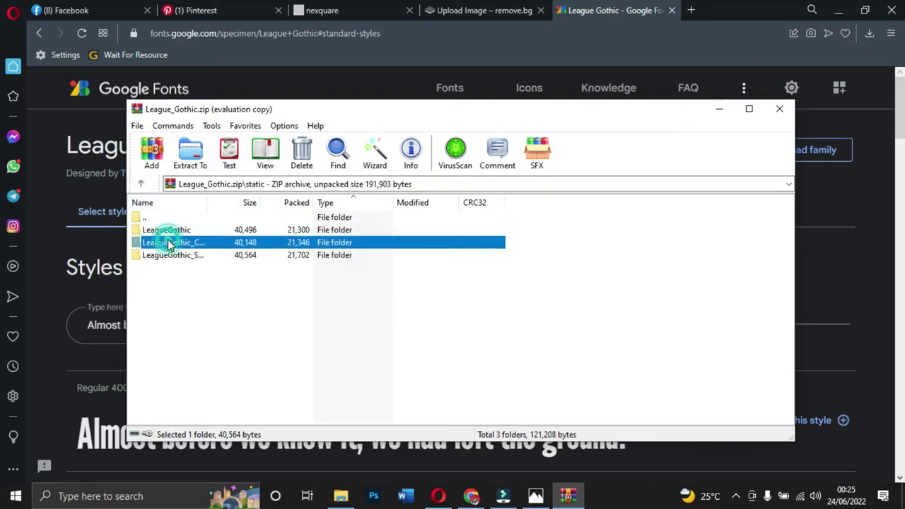
{"action": "double_click", "coordinate": [167, 241]}
{"action": "double_click", "coordinate": [169, 230]}
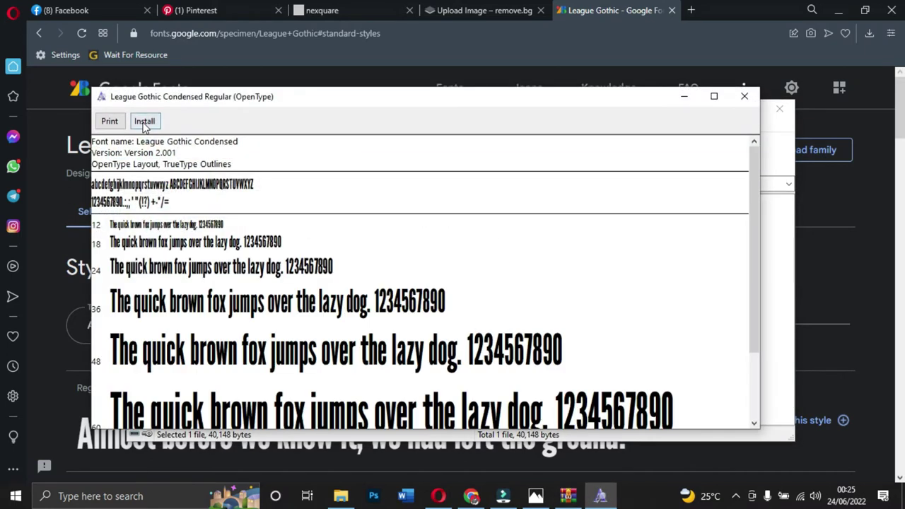
{"action": "left_click", "coordinate": [144, 122]}
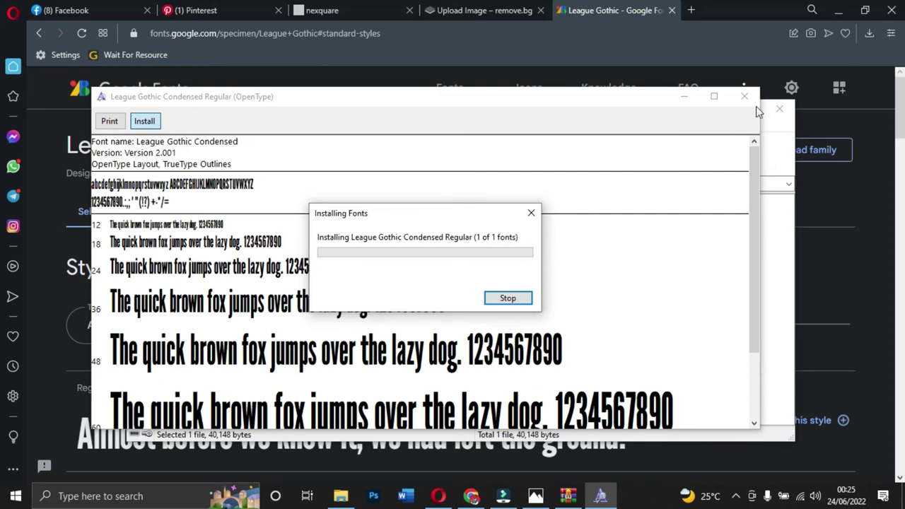
{"action": "left_click", "coordinate": [744, 97]}
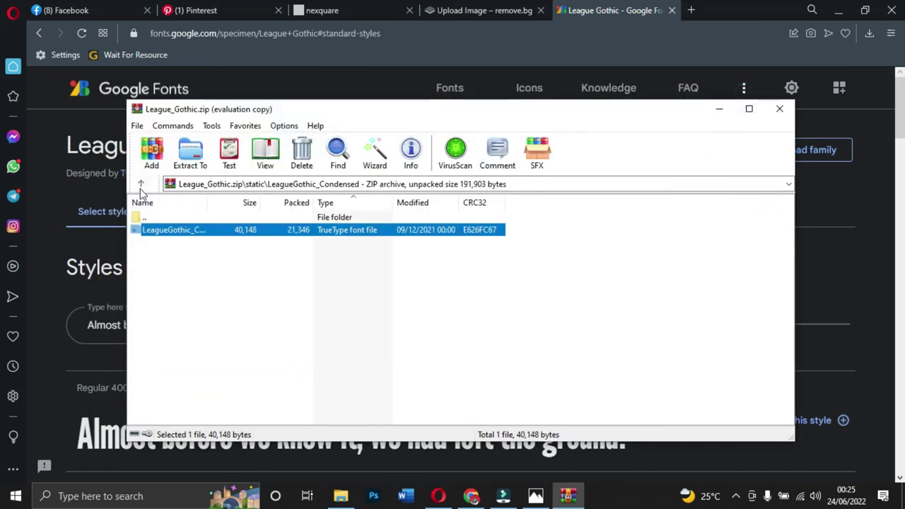
- Install the League Gothic Regular font from the LeagueGothic folder inside the archive's static folder
{"action": "left_click", "coordinate": [141, 184]}
{"action": "double_click", "coordinate": [151, 229]}
{"action": "double_click", "coordinate": [151, 230]}
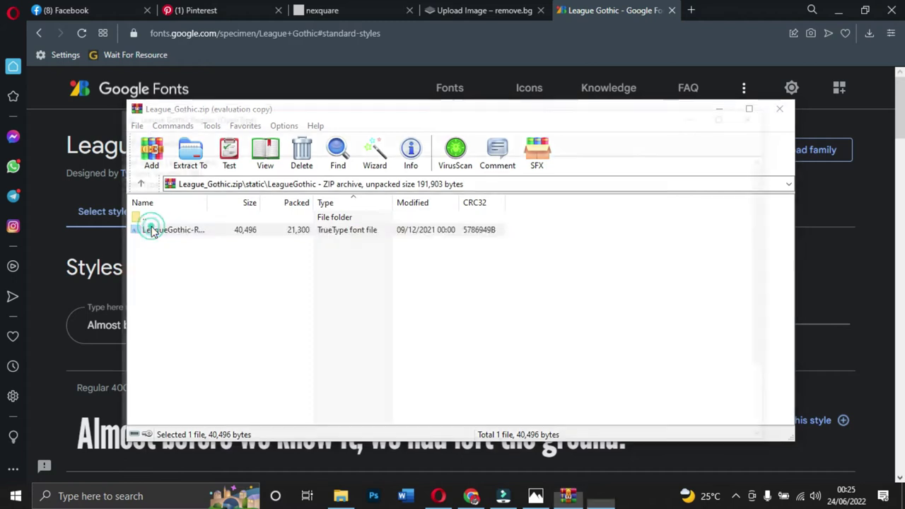
{"action": "left_click", "coordinate": [162, 139]}
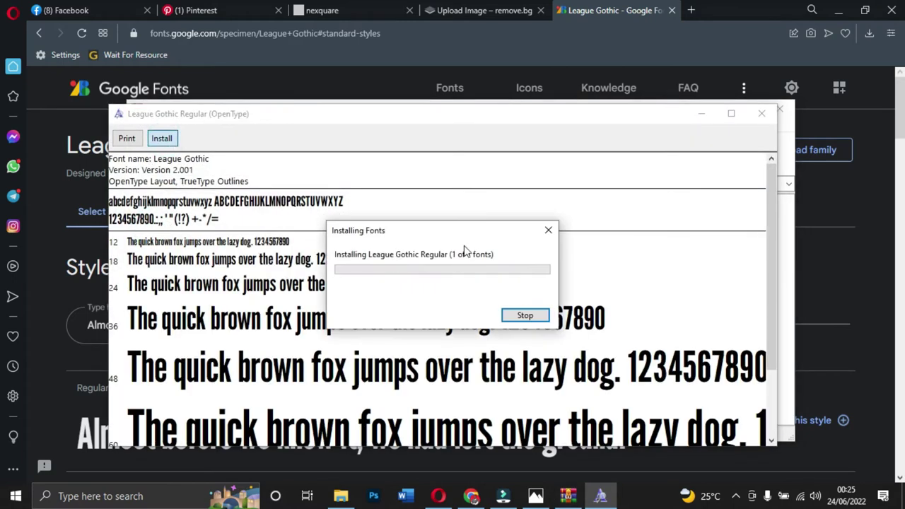
{"action": "left_click", "coordinate": [761, 113]}
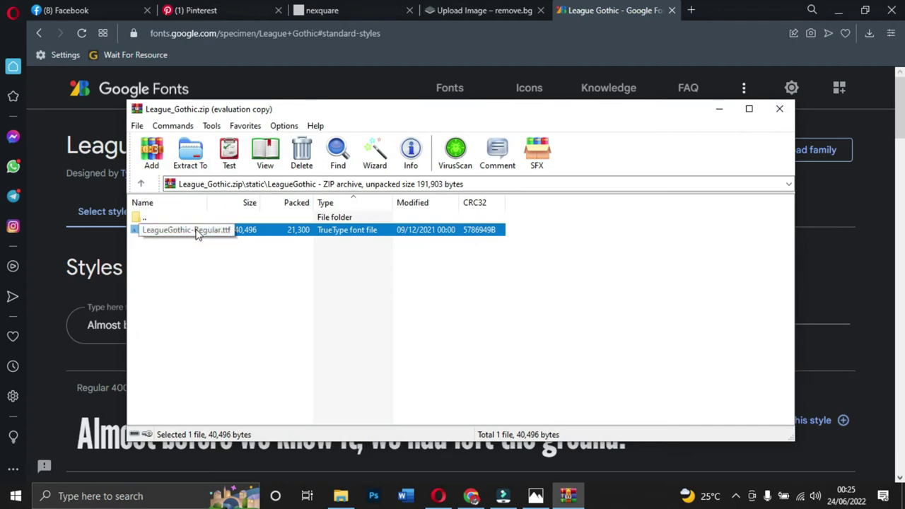
- Extract LeagueGothic-Regular.ttf from the archive to the Recent Fonts folder on the desktop
{"action": "left_click", "coordinate": [187, 155]}
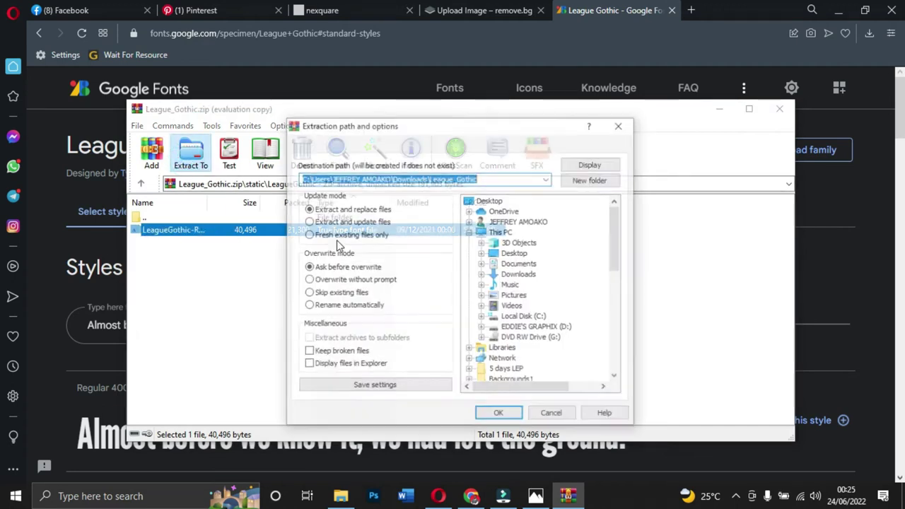
{"action": "scroll", "coordinate": [515, 280], "scroll_direction": "down", "scroll_amount": 1}
{"action": "scroll", "coordinate": [516, 286], "scroll_direction": "up", "scroll_amount": 1}
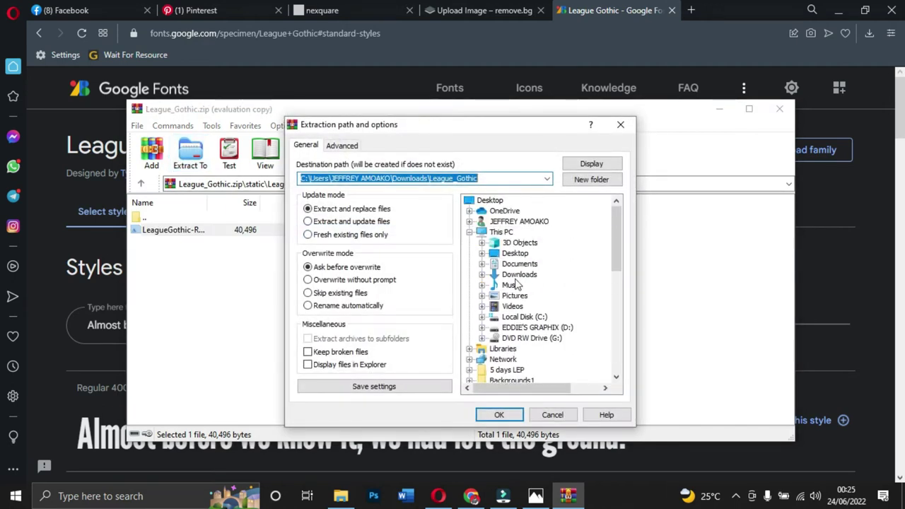
{"action": "scroll", "coordinate": [506, 367], "scroll_direction": "down", "scroll_amount": 4}
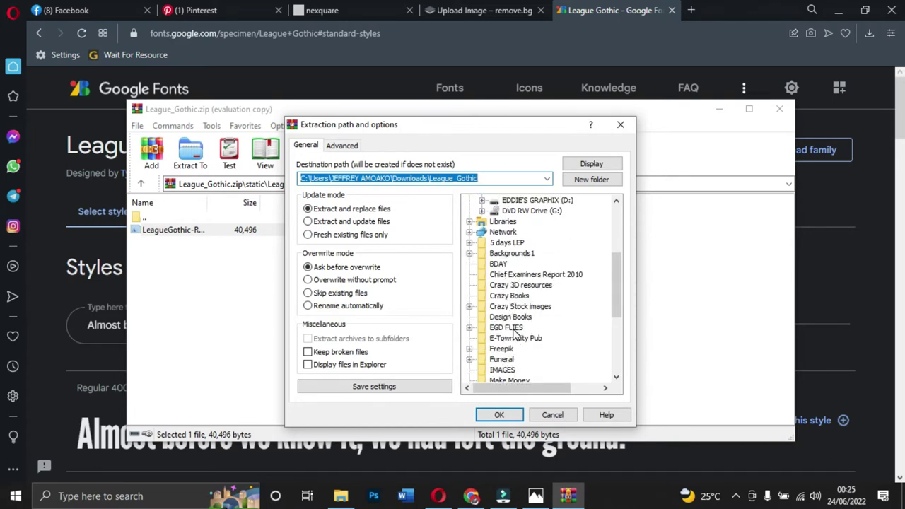
{"action": "scroll", "coordinate": [515, 334], "scroll_direction": "down", "scroll_amount": 1}
{"action": "scroll", "coordinate": [516, 365], "scroll_direction": "down", "scroll_amount": 1}
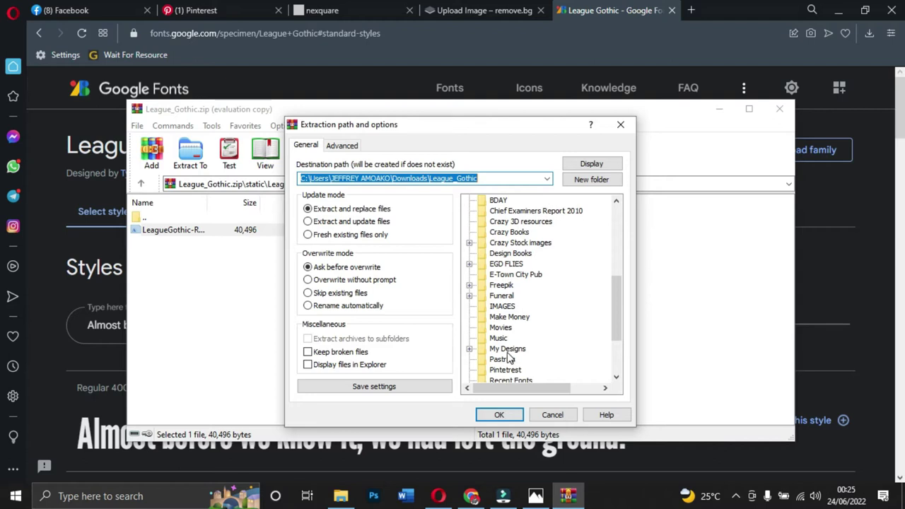
{"action": "scroll", "coordinate": [507, 334], "scroll_direction": "down", "scroll_amount": 2}
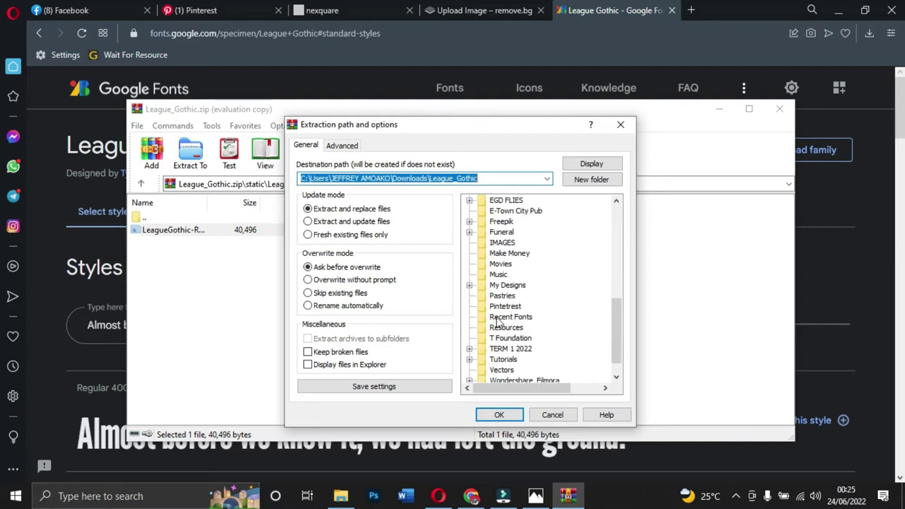
{"action": "left_click", "coordinate": [511, 317]}
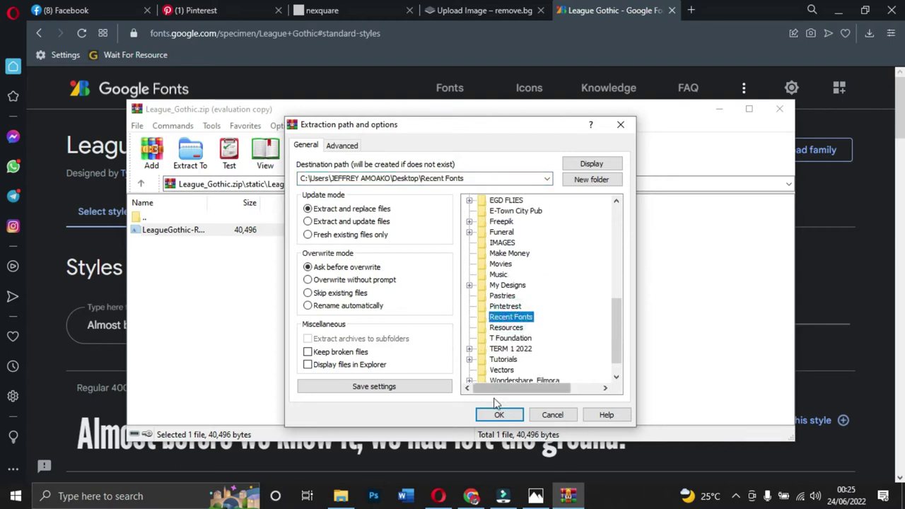
{"action": "left_click", "coordinate": [499, 415]}
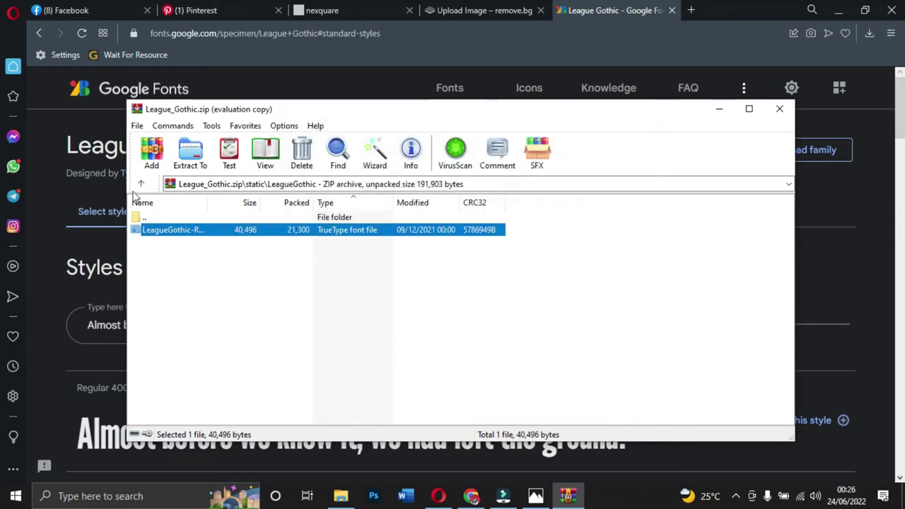
- Extract the font file in the archive's LeagueGothic_Condensed folder to the desktop's Recent Fonts folder
{"action": "left_click", "coordinate": [142, 186]}
{"action": "double_click", "coordinate": [169, 242]}
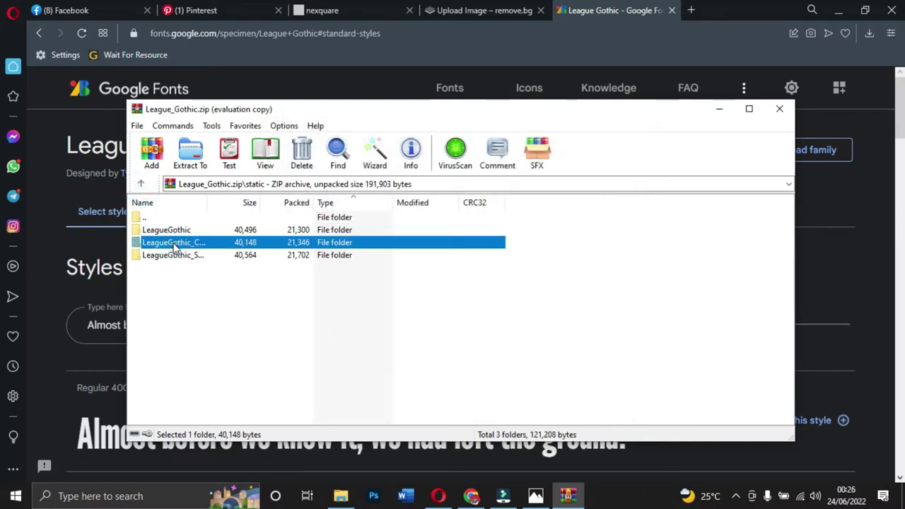
{"action": "left_click", "coordinate": [169, 229]}
{"action": "left_click", "coordinate": [190, 151]}
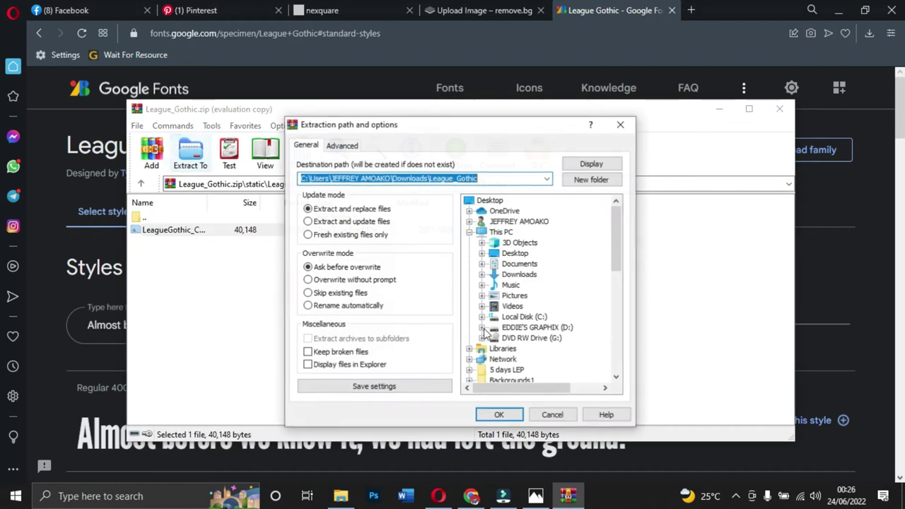
{"action": "scroll", "coordinate": [527, 337], "scroll_direction": "down", "scroll_amount": 2}
{"action": "scroll", "coordinate": [512, 358], "scroll_direction": "down", "scroll_amount": 3}
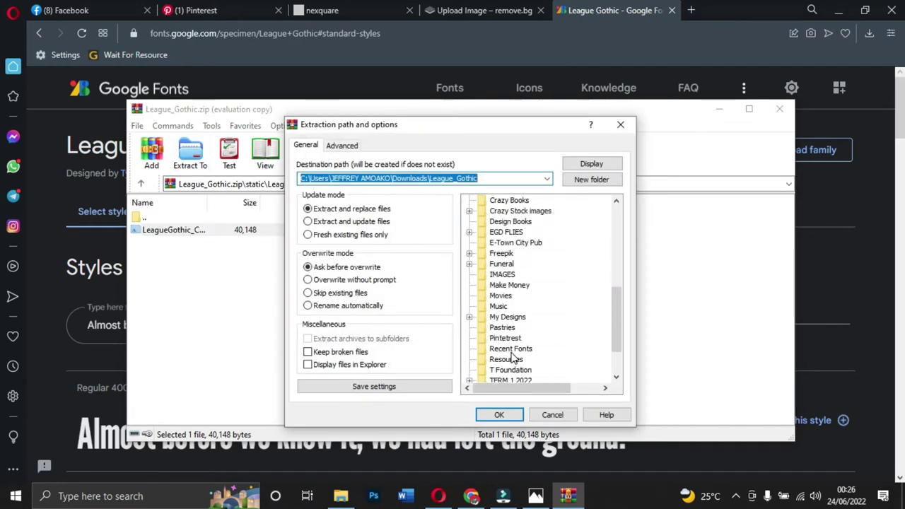
{"action": "scroll", "coordinate": [504, 346], "scroll_direction": "down", "scroll_amount": 1}
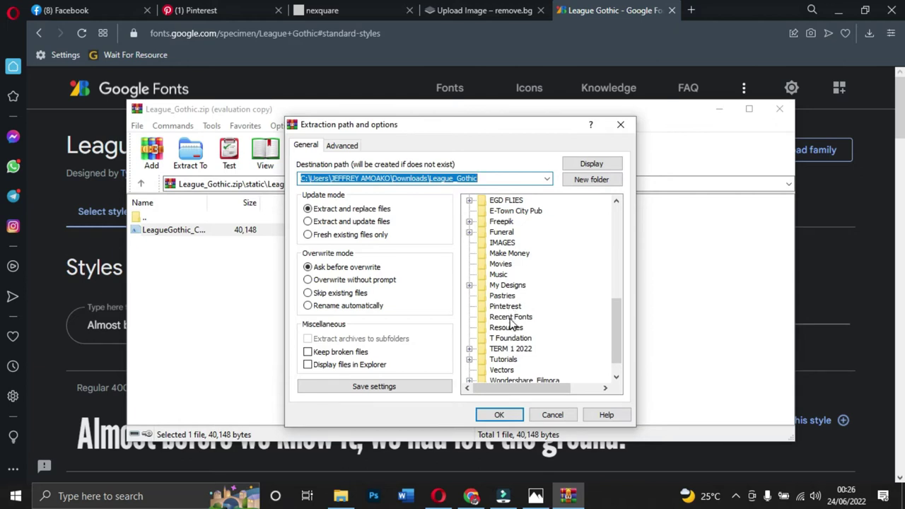
{"action": "left_click", "coordinate": [511, 318]}
{"action": "left_click", "coordinate": [498, 415]}
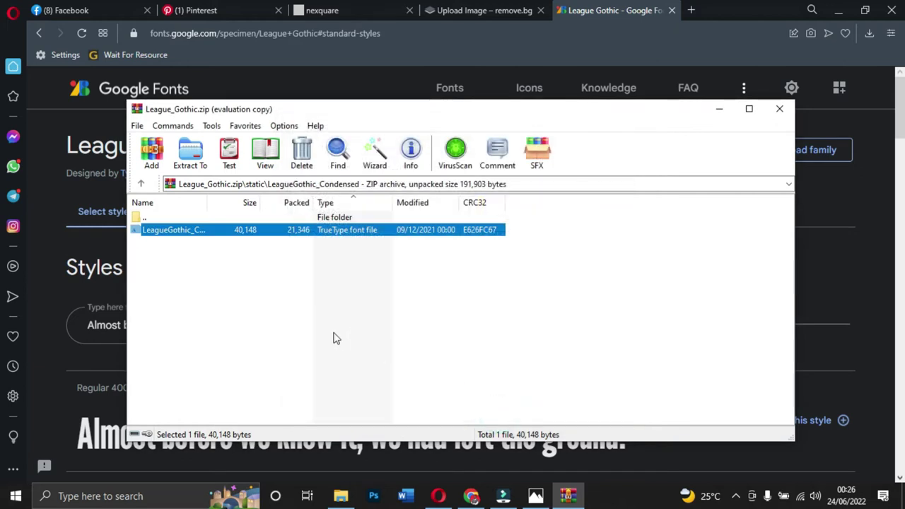
- Extract the font file in the LeagueGothic_SemiCondensed folder to the desktop's Recent Fonts folder and close League_Gothic.zip
{"action": "left_click", "coordinate": [140, 184]}
{"action": "double_click", "coordinate": [182, 255]}
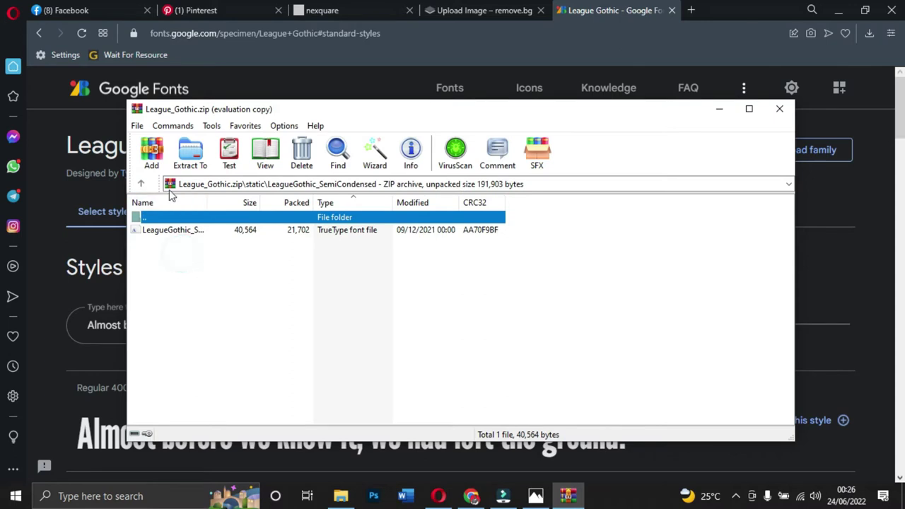
{"action": "left_click", "coordinate": [173, 230]}
{"action": "left_click", "coordinate": [190, 152]}
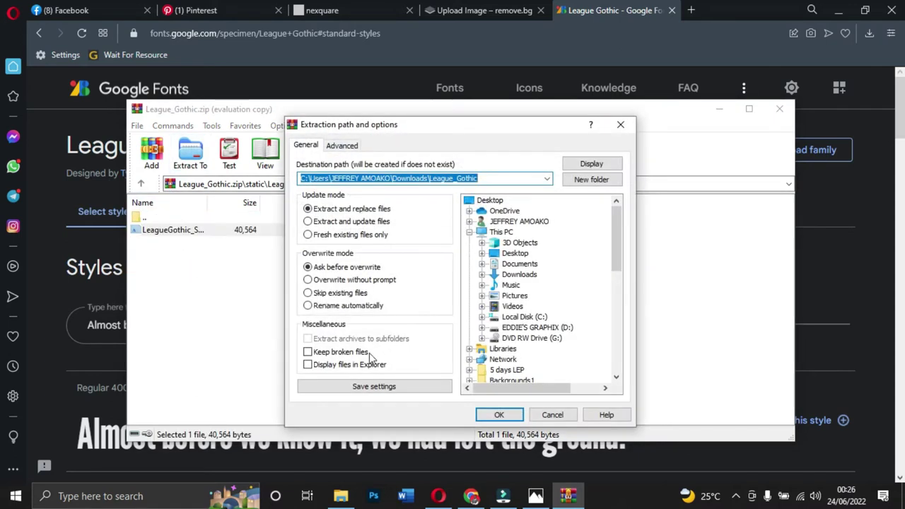
{"action": "scroll", "coordinate": [516, 361], "scroll_direction": "down", "scroll_amount": 2}
{"action": "scroll", "coordinate": [515, 341], "scroll_direction": "down", "scroll_amount": 2}
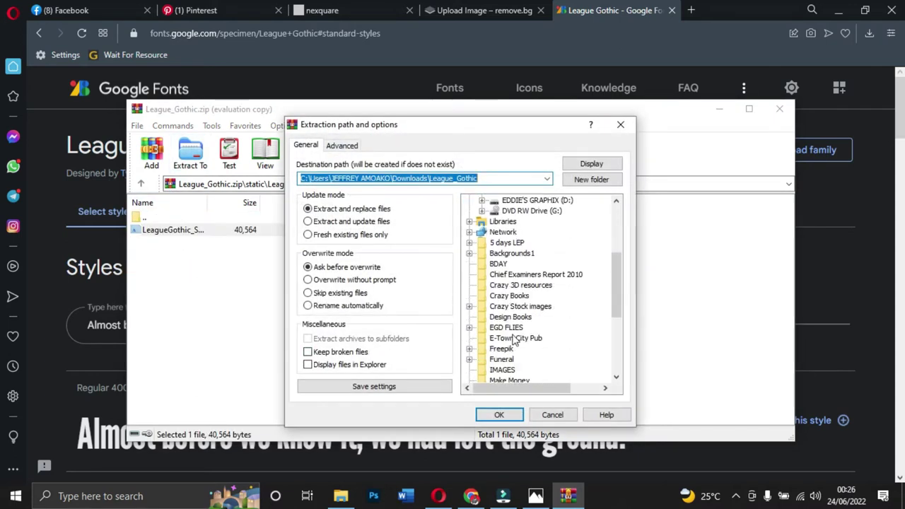
{"action": "scroll", "coordinate": [518, 359], "scroll_direction": "down", "scroll_amount": 1}
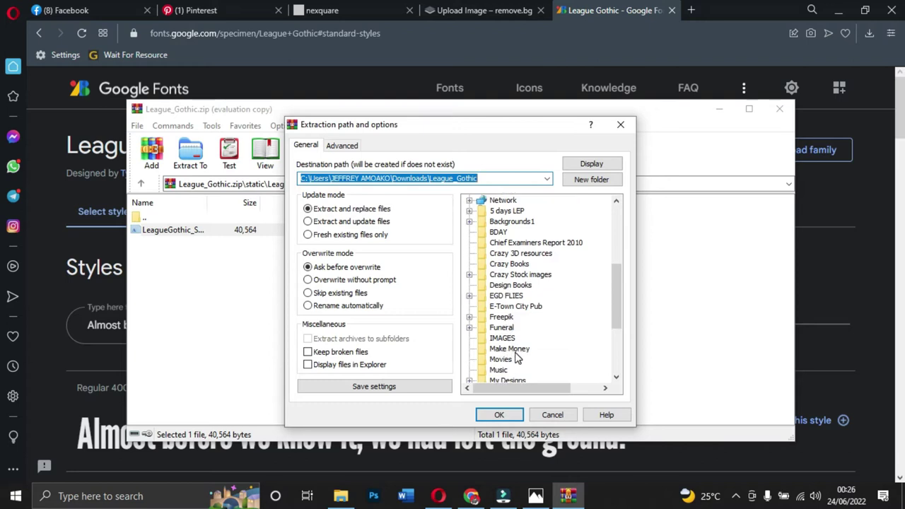
{"action": "scroll", "coordinate": [522, 315], "scroll_direction": "down", "scroll_amount": 2}
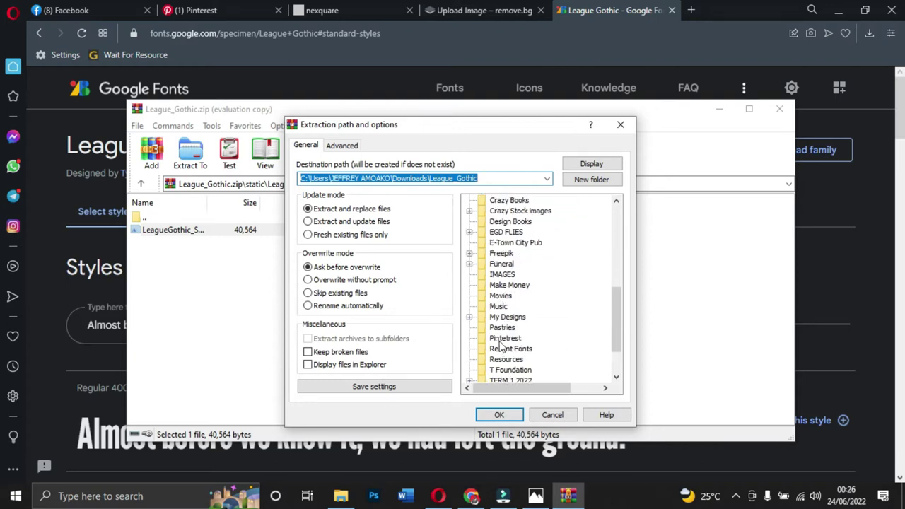
{"action": "left_click", "coordinate": [505, 349]}
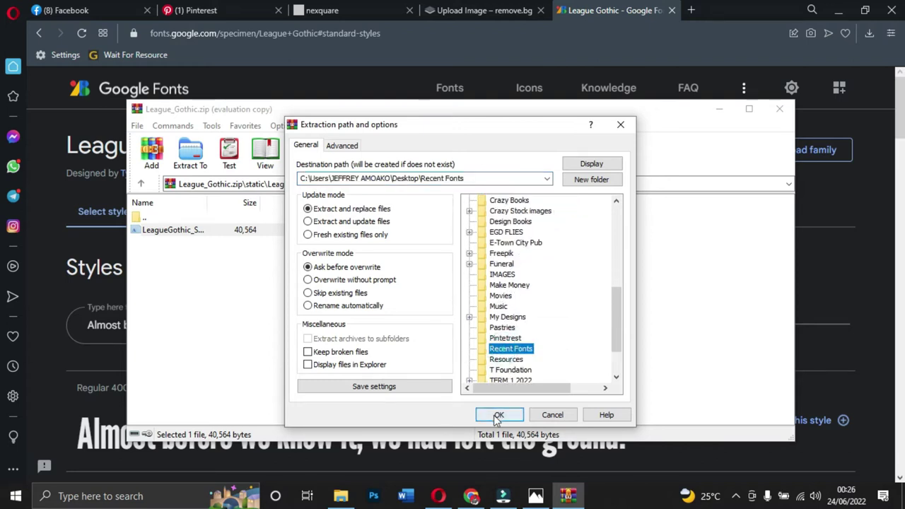
{"action": "left_click", "coordinate": [498, 415]}
{"action": "left_click", "coordinate": [778, 108]}
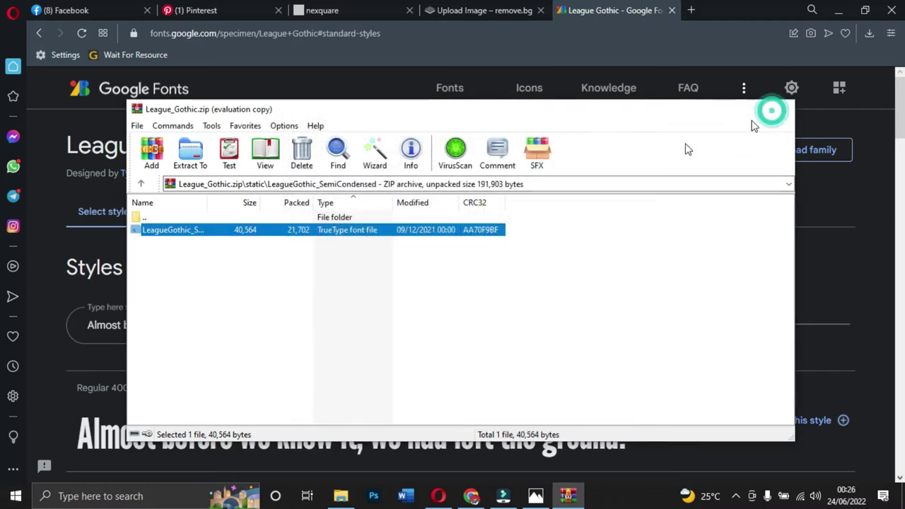
- Return to the Google Fonts listing and open the Smooch family page
{"action": "left_click", "coordinate": [39, 35]}
{"action": "scroll", "coordinate": [166, 346], "scroll_direction": "down", "scroll_amount": 5}
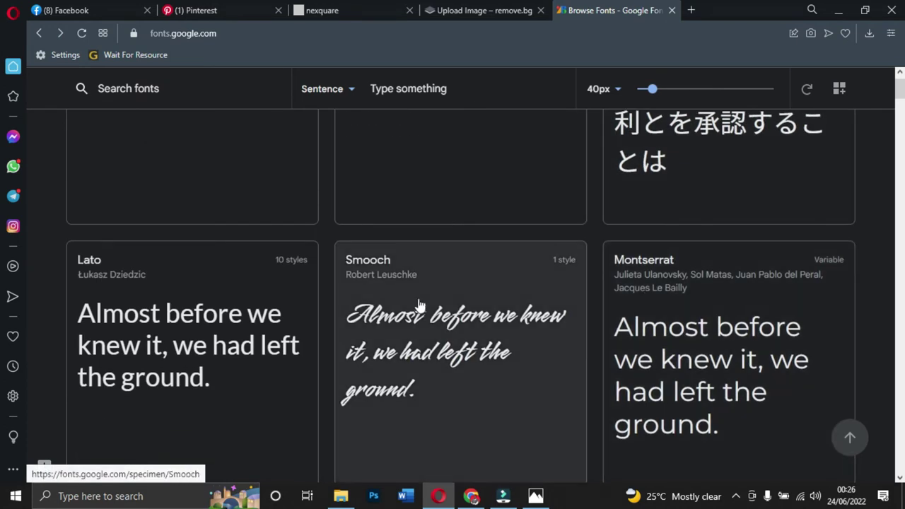
{"action": "scroll", "coordinate": [407, 310], "scroll_direction": "down", "scroll_amount": 3}
{"action": "scroll", "coordinate": [404, 312], "scroll_direction": "up", "scroll_amount": 1}
{"action": "left_click", "coordinate": [449, 215]}
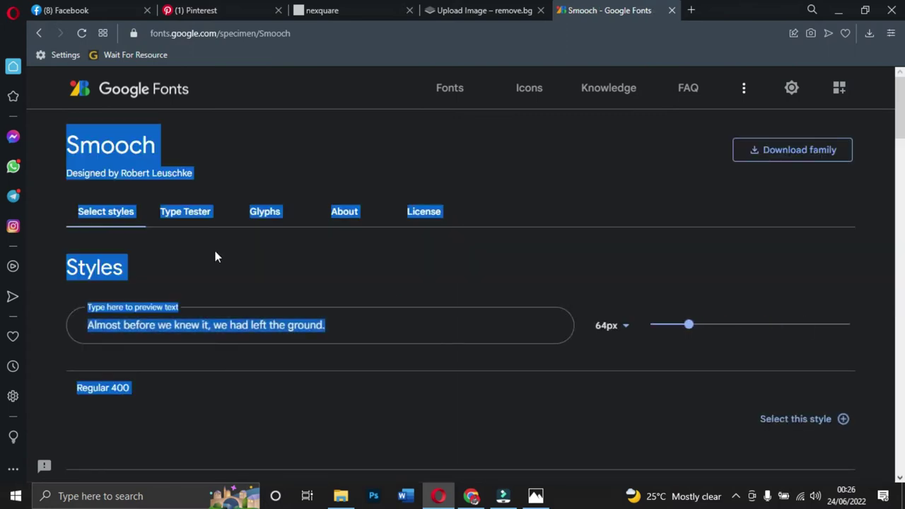
{"action": "left_click", "coordinate": [361, 275]}
- Review Smooch's Regular 400 style and type tester samples, and download the Smooch family
{"action": "scroll", "coordinate": [311, 293], "scroll_direction": "down", "scroll_amount": 3}
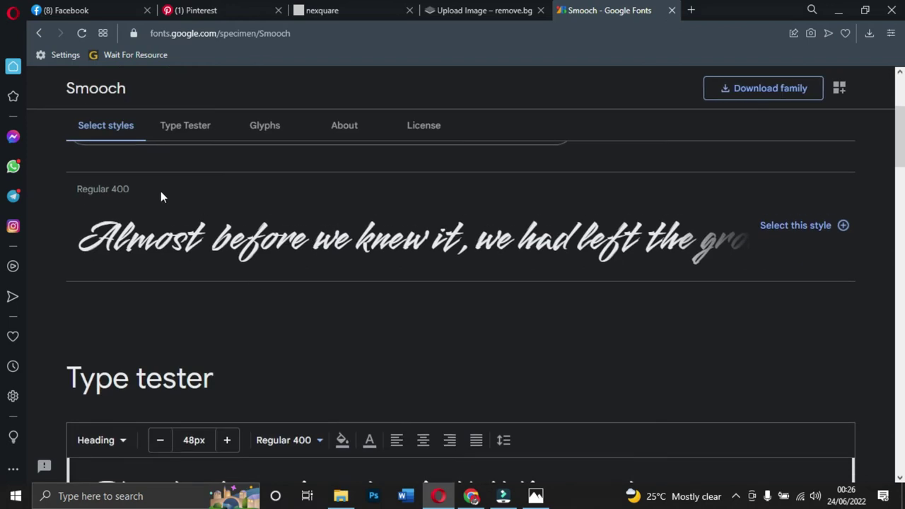
{"action": "scroll", "coordinate": [184, 220], "scroll_direction": "up", "scroll_amount": 1}
{"action": "scroll", "coordinate": [212, 226], "scroll_direction": "up", "scroll_amount": 2}
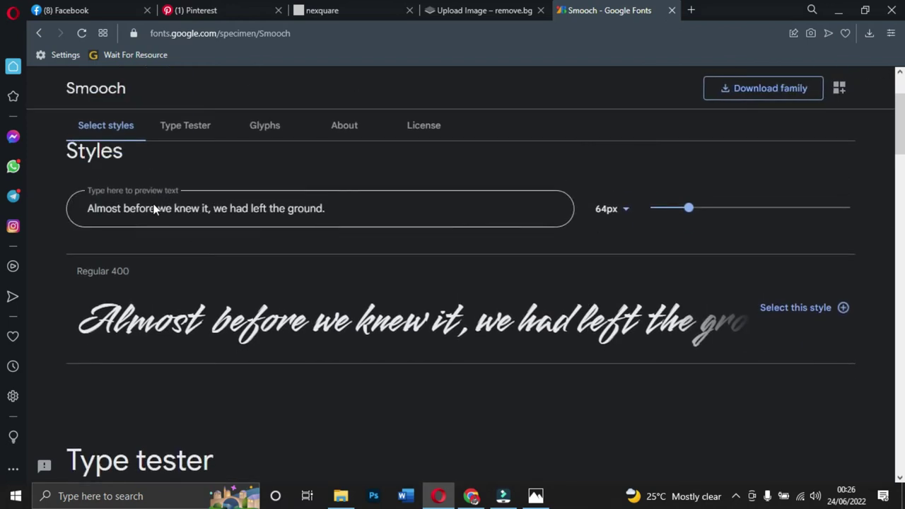
{"action": "scroll", "coordinate": [285, 293], "scroll_direction": "down", "scroll_amount": 4}
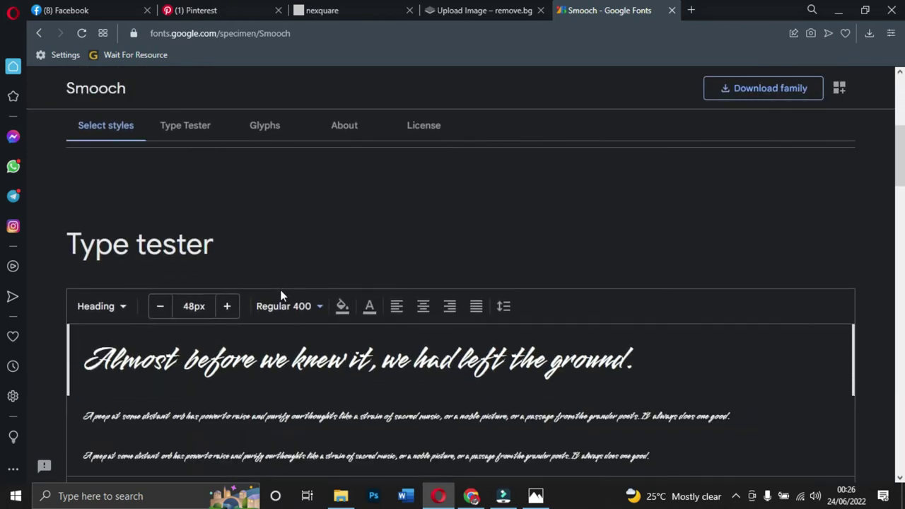
{"action": "scroll", "coordinate": [196, 256], "scroll_direction": "up", "scroll_amount": 2}
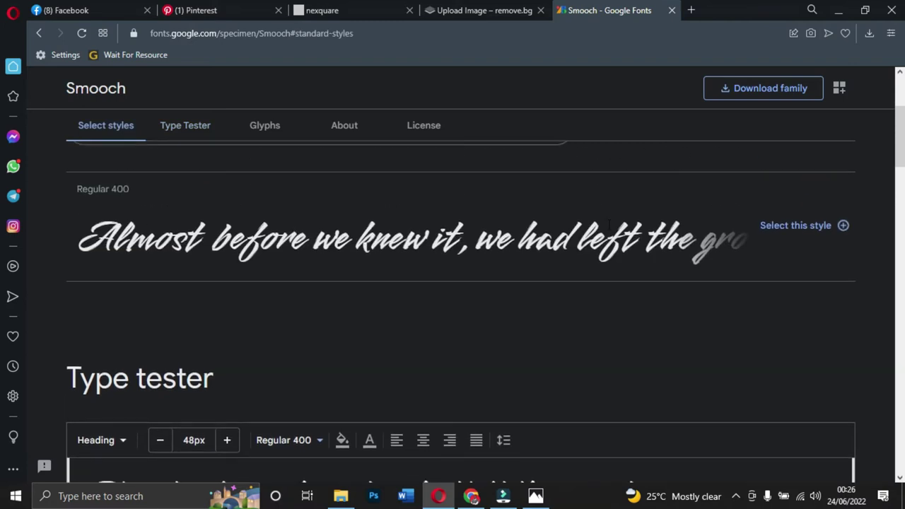
{"action": "scroll", "coordinate": [357, 317], "scroll_direction": "up", "scroll_amount": 1}
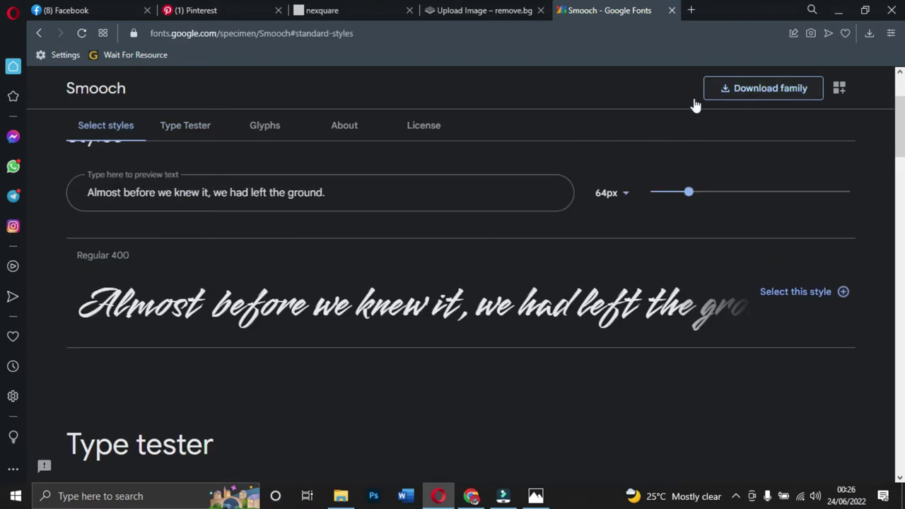
{"action": "left_click", "coordinate": [742, 89]}
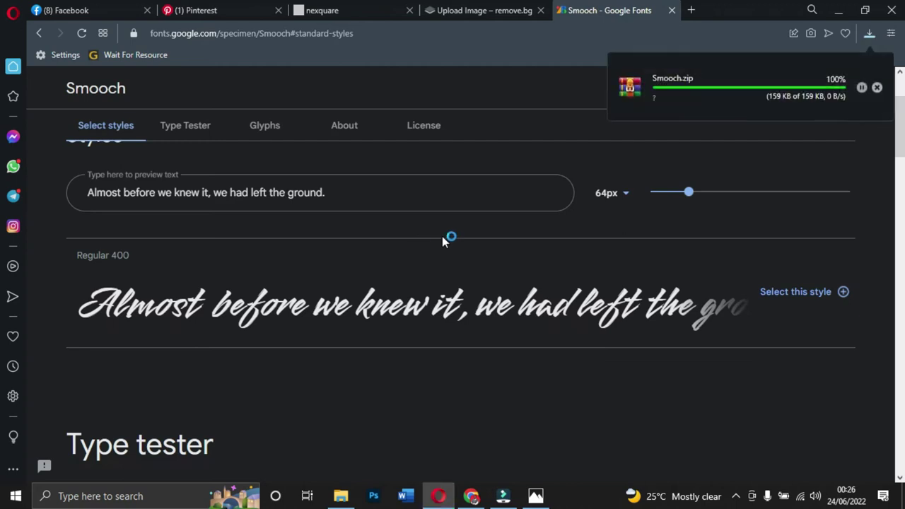
- Open the downloaded Smooch.zip and install the Smooch-Regular.ttf font from it
{"action": "left_click", "coordinate": [701, 96]}
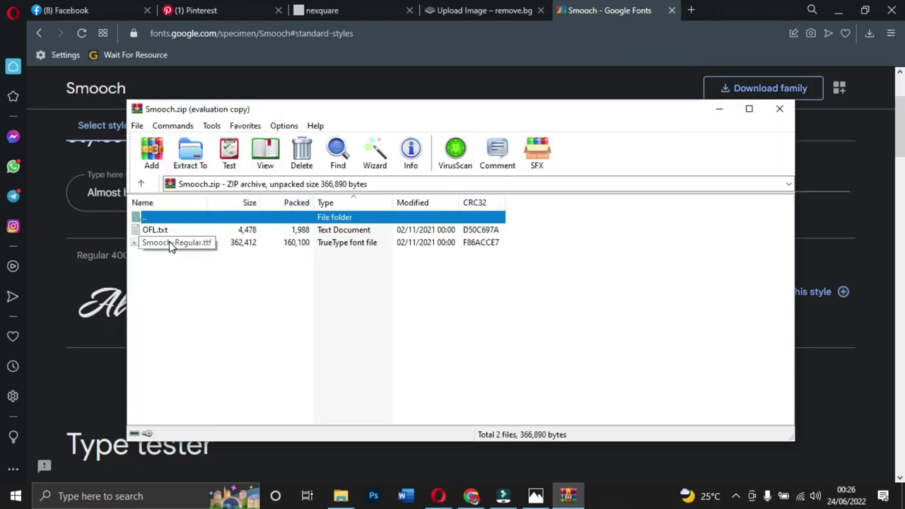
{"action": "left_click", "coordinate": [170, 242]}
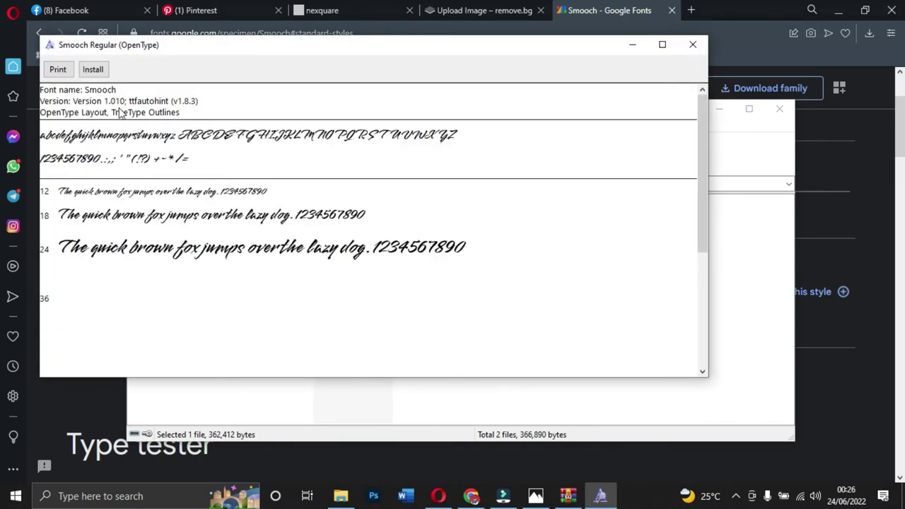
{"action": "left_click", "coordinate": [92, 70]}
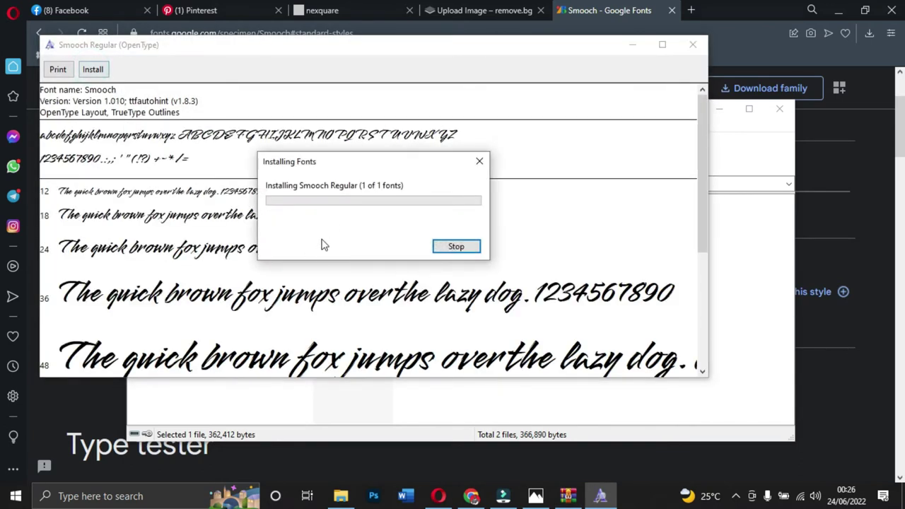
{"action": "left_click", "coordinate": [692, 44]}
- Extract Smooch-Regular.ttf to the desktop's Recent Fonts folder and close Smooch.zip
{"action": "left_click", "coordinate": [190, 156]}
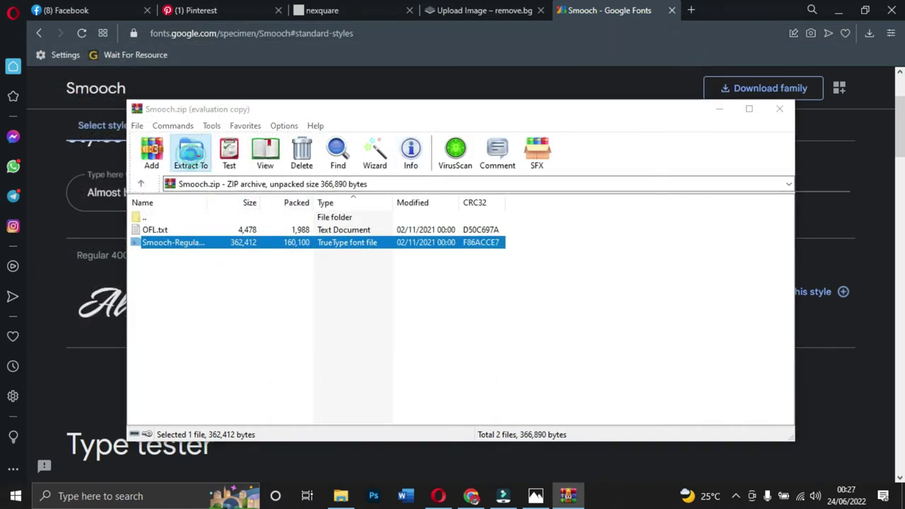
{"action": "scroll", "coordinate": [574, 338], "scroll_direction": "down", "scroll_amount": 6}
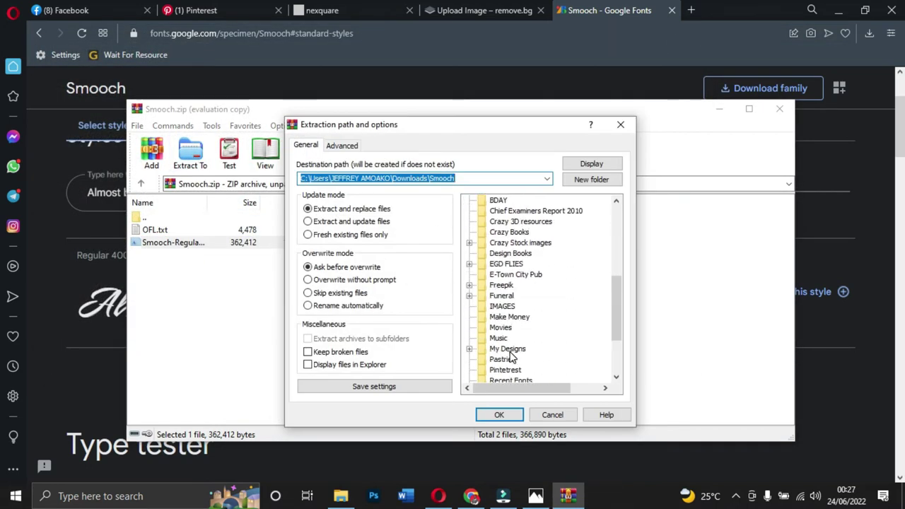
{"action": "scroll", "coordinate": [509, 343], "scroll_direction": "down", "scroll_amount": 2}
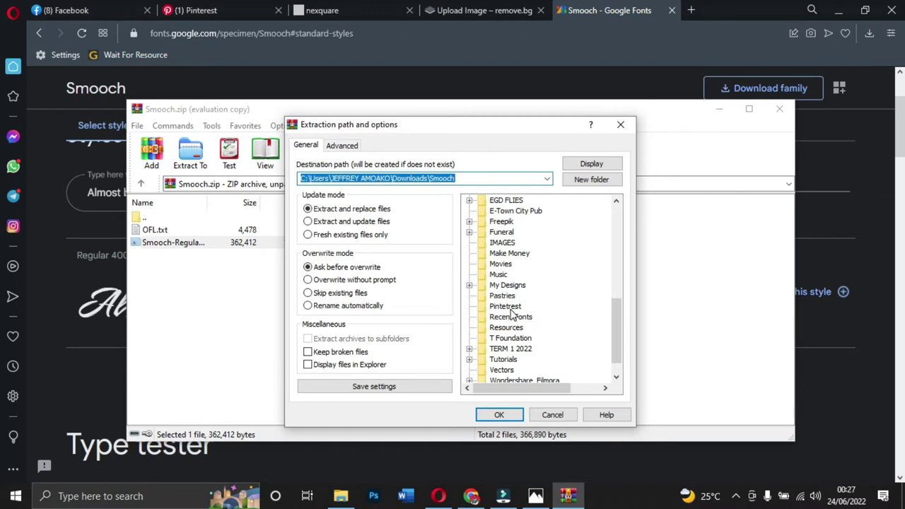
{"action": "left_click", "coordinate": [512, 317]}
{"action": "left_click", "coordinate": [499, 414]}
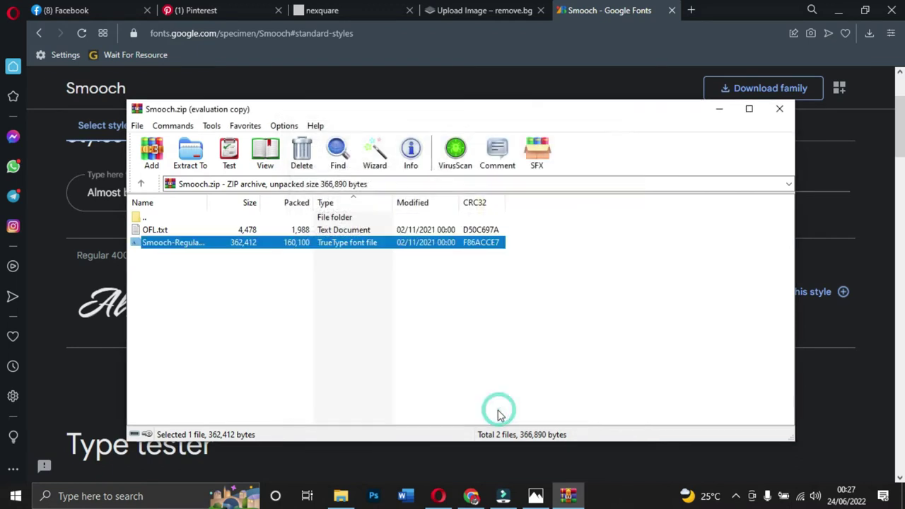
{"action": "left_click", "coordinate": [779, 109]}
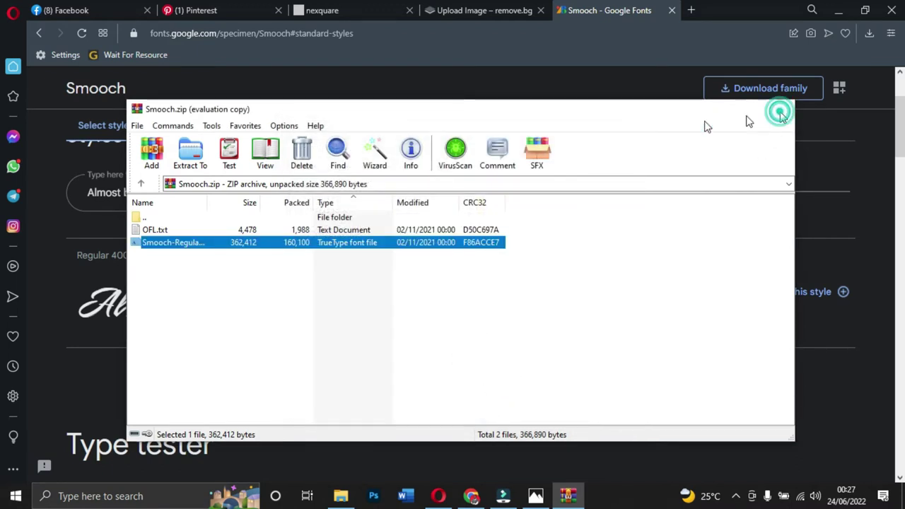
{"action": "scroll", "coordinate": [229, 339], "scroll_direction": "down", "scroll_amount": 15}
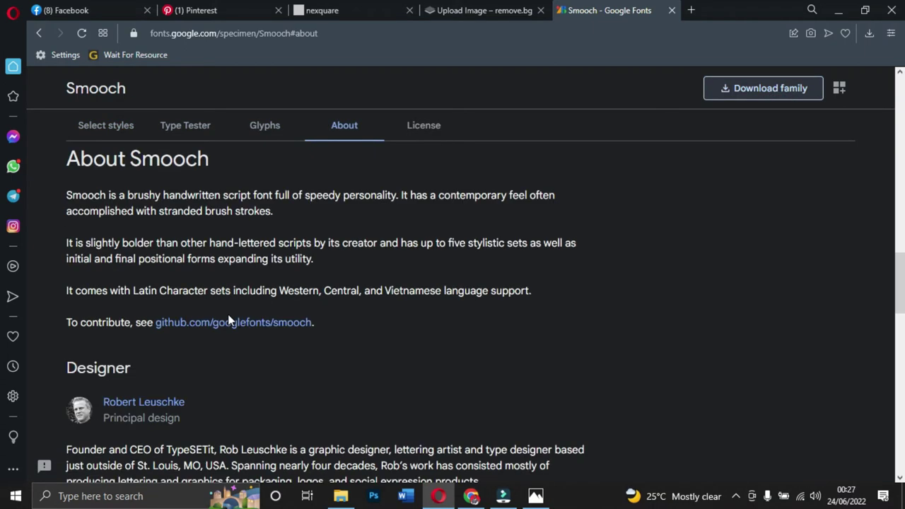
{"action": "scroll", "coordinate": [228, 314], "scroll_direction": "up", "scroll_amount": 5}
{"action": "scroll", "coordinate": [219, 325], "scroll_direction": "up", "scroll_amount": 7}
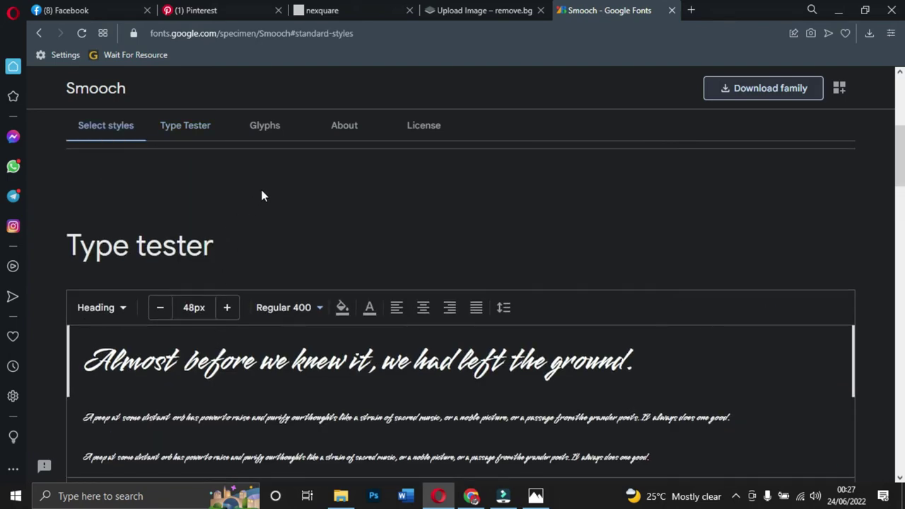
{"action": "scroll", "coordinate": [267, 185], "scroll_direction": "up", "scroll_amount": 3}
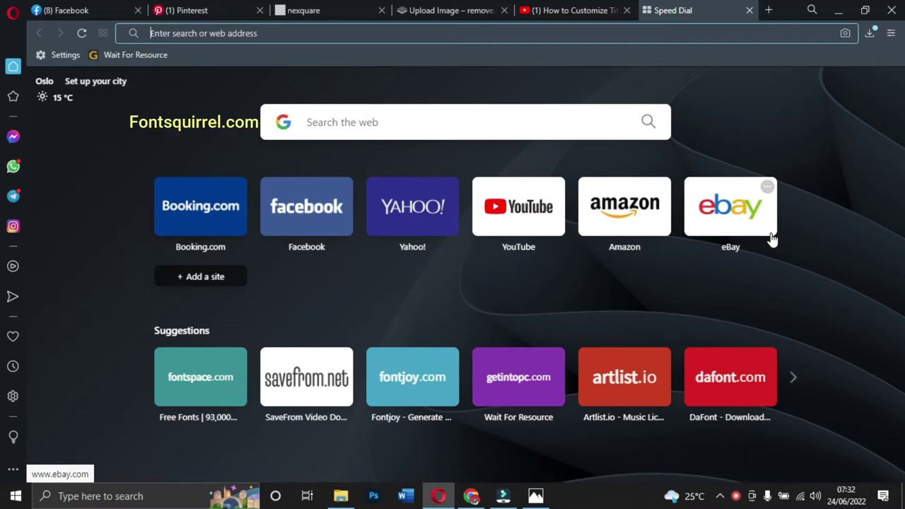
- Search the web for "fontsquirrel" and open the Font Squirrel website
{"action": "type", "text": "fontspace"}
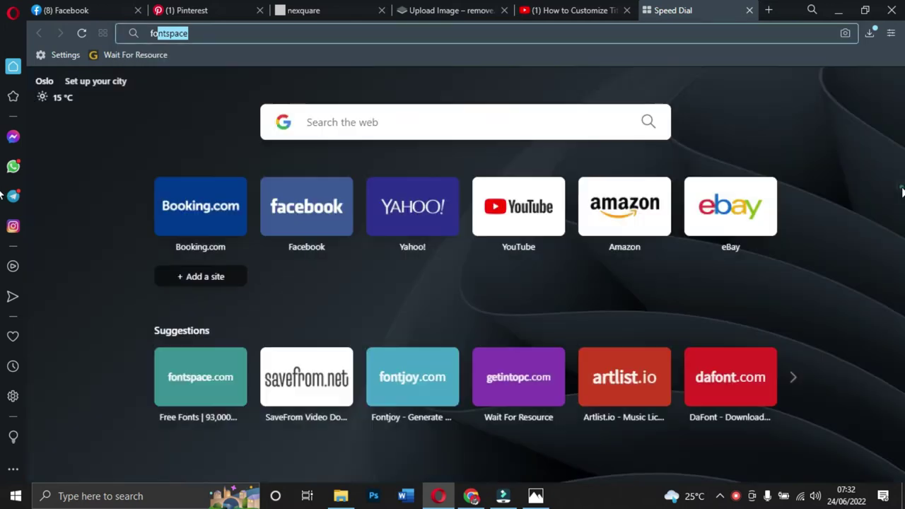
{"action": "left_click", "coordinate": [362, 118]}
{"action": "type", "text": "fontsquirre"}
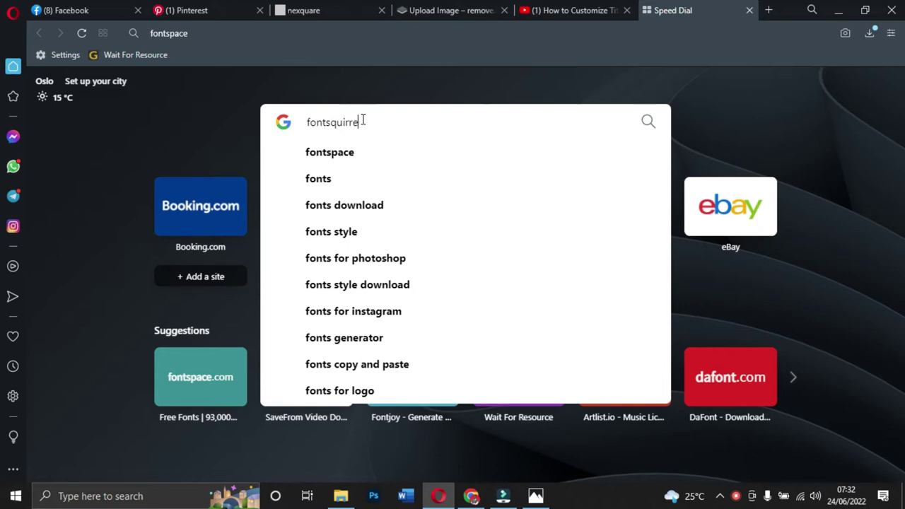
{"action": "type", "text": "l"}
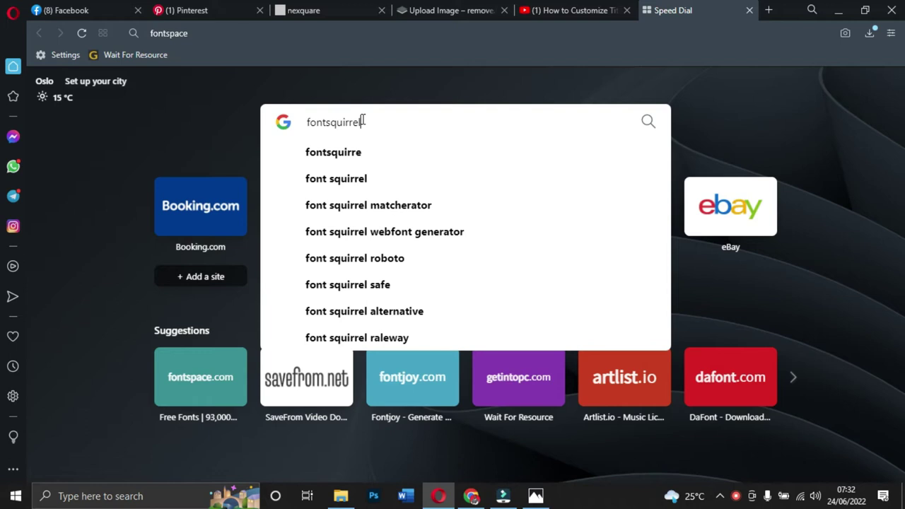
{"action": "key", "text": "Return"}
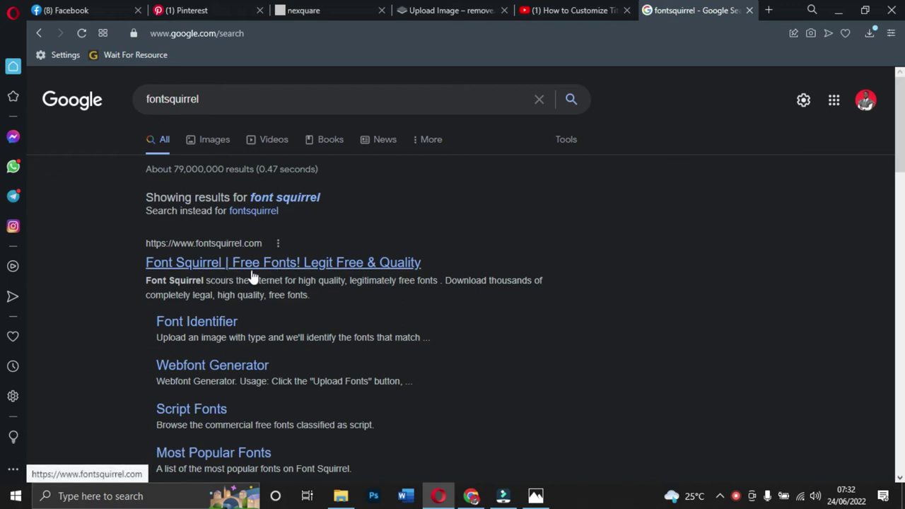
{"action": "left_click", "coordinate": [281, 273]}
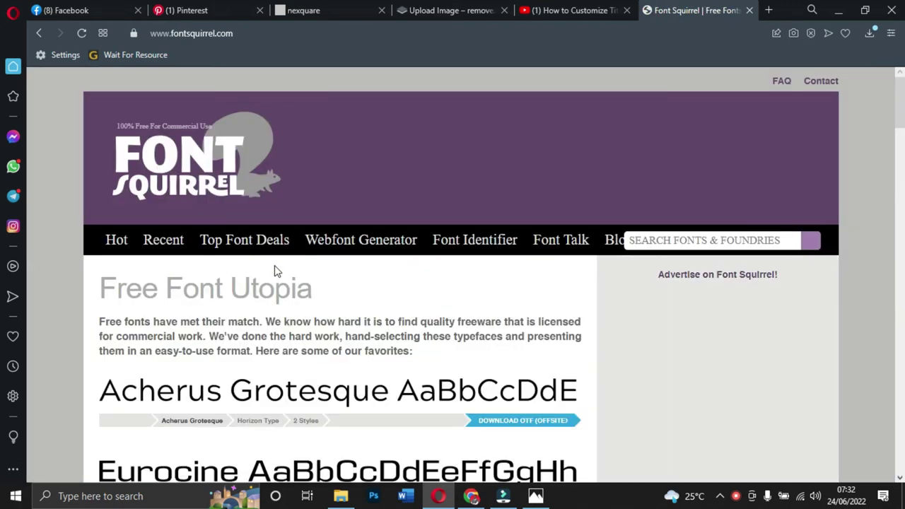
- Browse the favourite free fonts listed under Free Font Utopia on Font Squirrel's home page
{"action": "scroll", "coordinate": [227, 300], "scroll_direction": "down", "scroll_amount": 2}
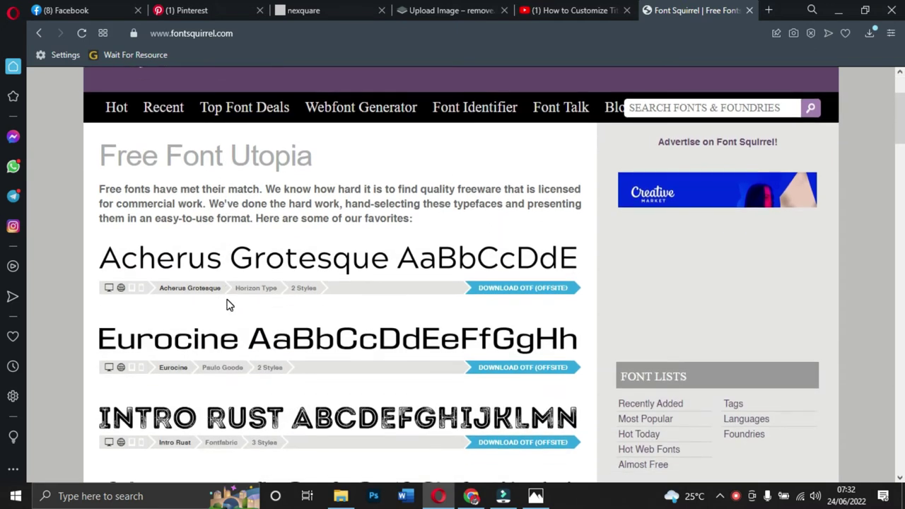
{"action": "scroll", "coordinate": [227, 304], "scroll_direction": "down", "scroll_amount": 2}
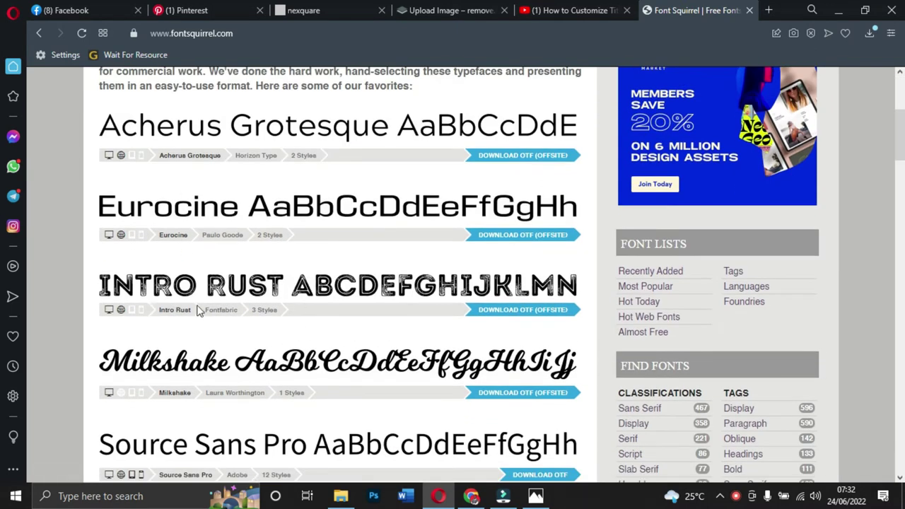
{"action": "scroll", "coordinate": [200, 312], "scroll_direction": "down", "scroll_amount": 3}
{"action": "scroll", "coordinate": [288, 252], "scroll_direction": "up", "scroll_amount": 2}
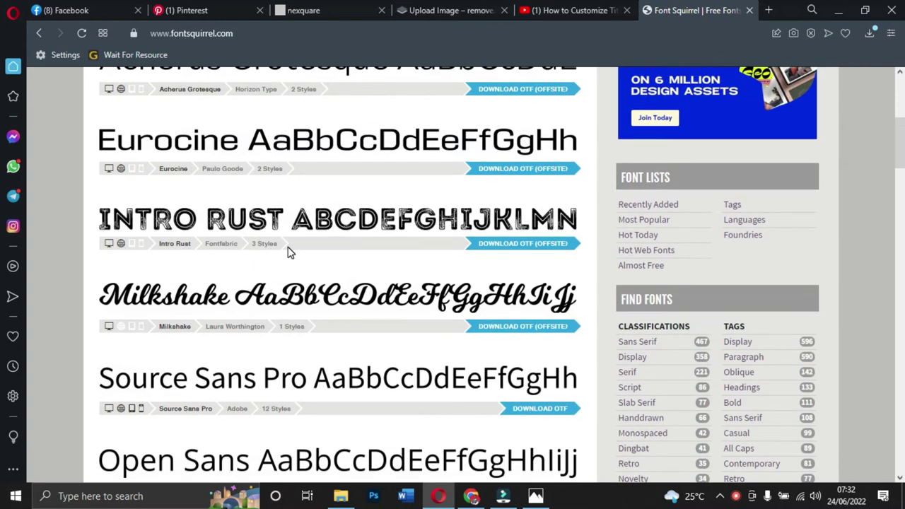
{"action": "scroll", "coordinate": [273, 240], "scroll_direction": "up", "scroll_amount": 5}
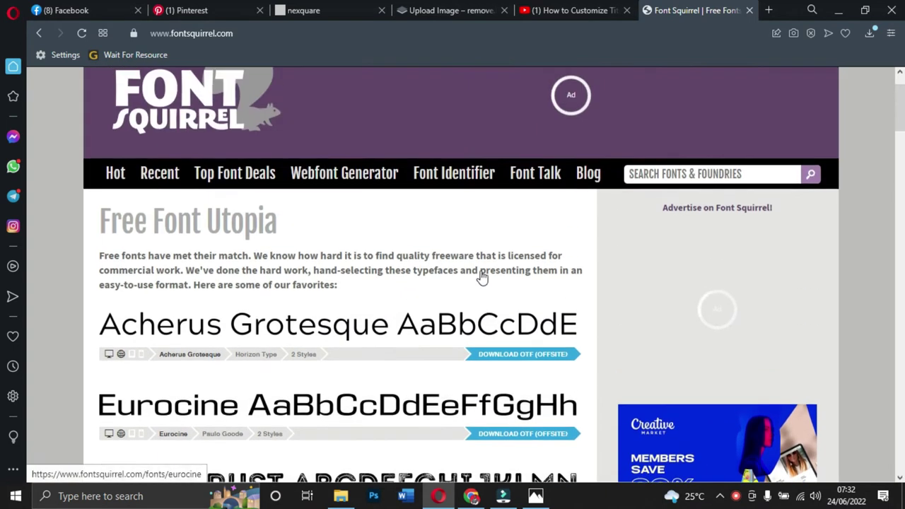
{"action": "scroll", "coordinate": [222, 247], "scroll_direction": "down", "scroll_amount": 1}
{"action": "scroll", "coordinate": [221, 247], "scroll_direction": "up", "scroll_amount": 1}
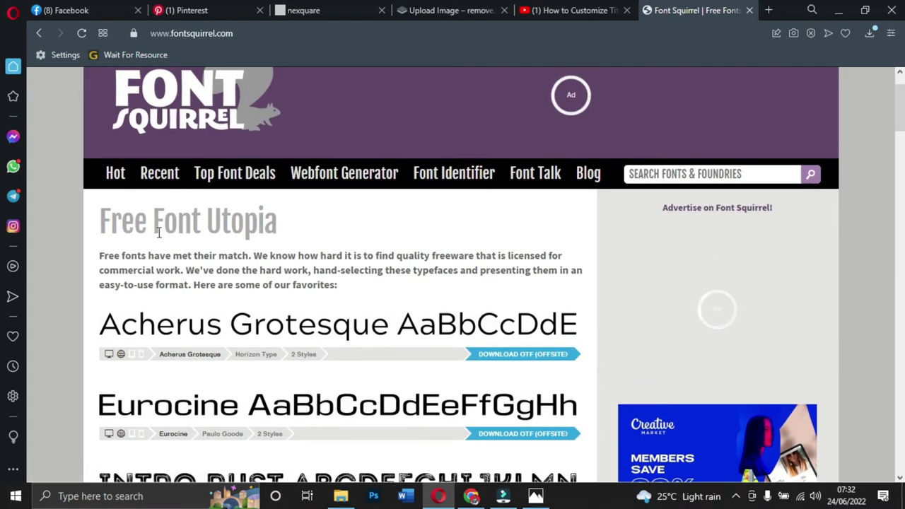
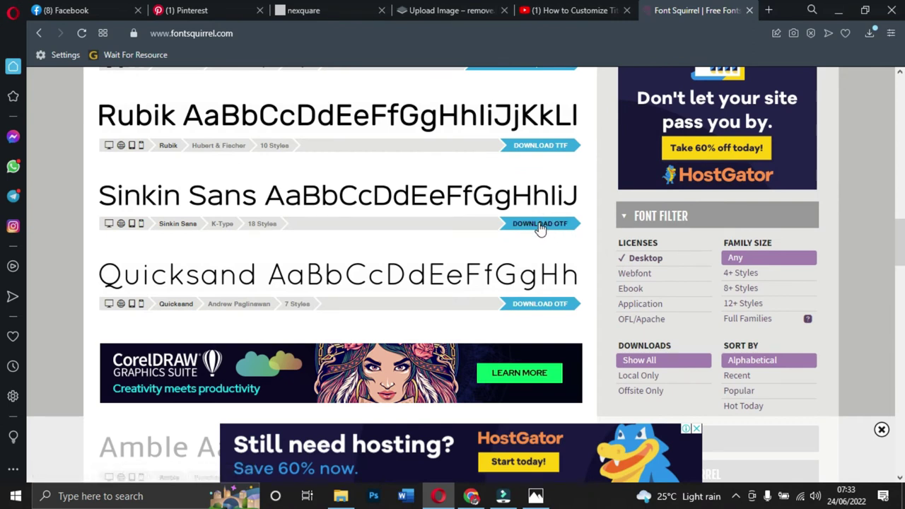
- Download the Sinkin Sans OTF family and look through the font files in sinkin-sans.zip
{"action": "left_click", "coordinate": [540, 225]}
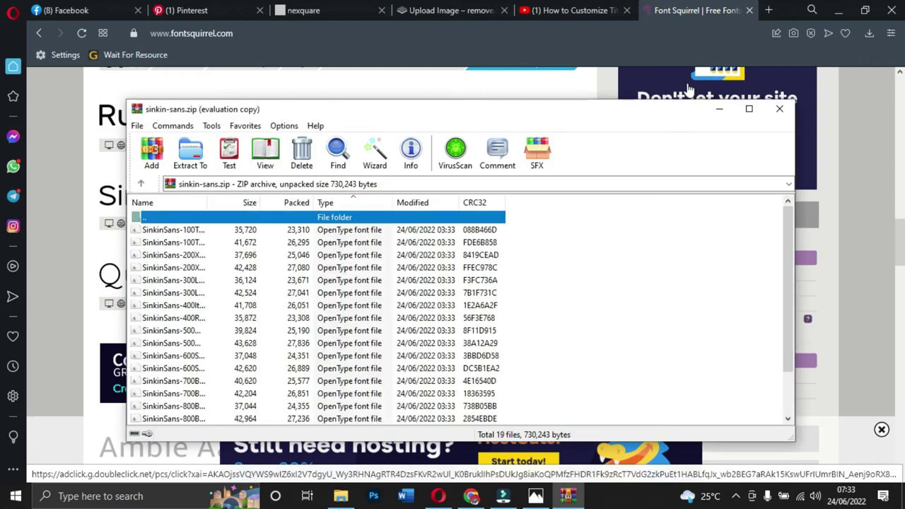
{"action": "scroll", "coordinate": [267, 289], "scroll_direction": "down", "scroll_amount": 1}
{"action": "scroll", "coordinate": [233, 312], "scroll_direction": "up", "scroll_amount": 2}
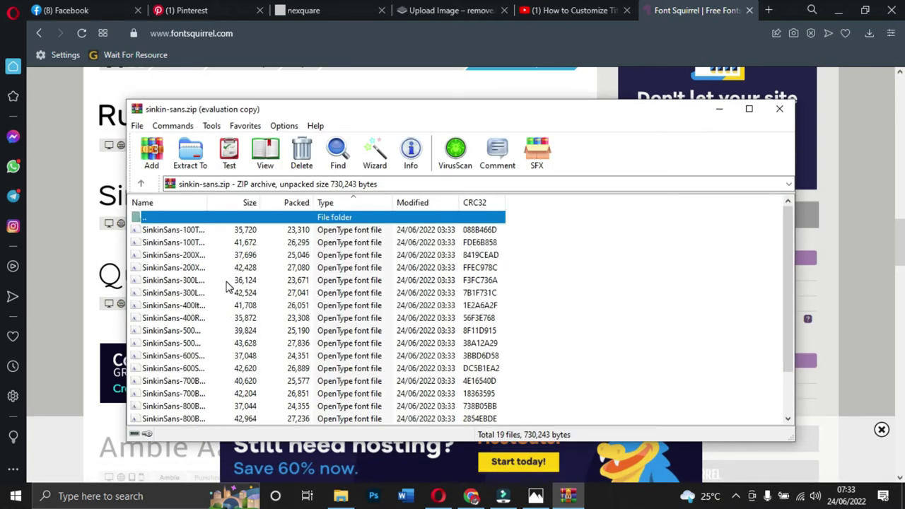
{"action": "scroll", "coordinate": [228, 291], "scroll_direction": "down", "scroll_amount": 1}
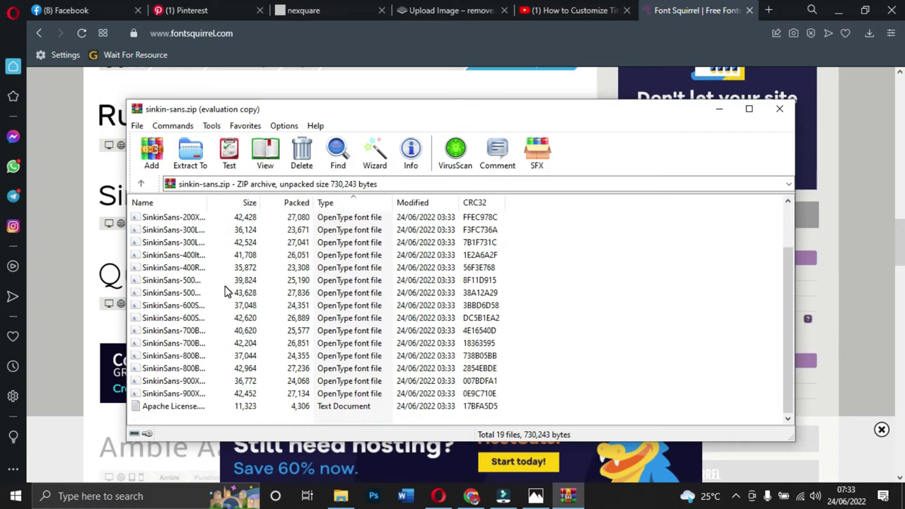
{"action": "scroll", "coordinate": [228, 291], "scroll_direction": "up", "scroll_amount": 1}
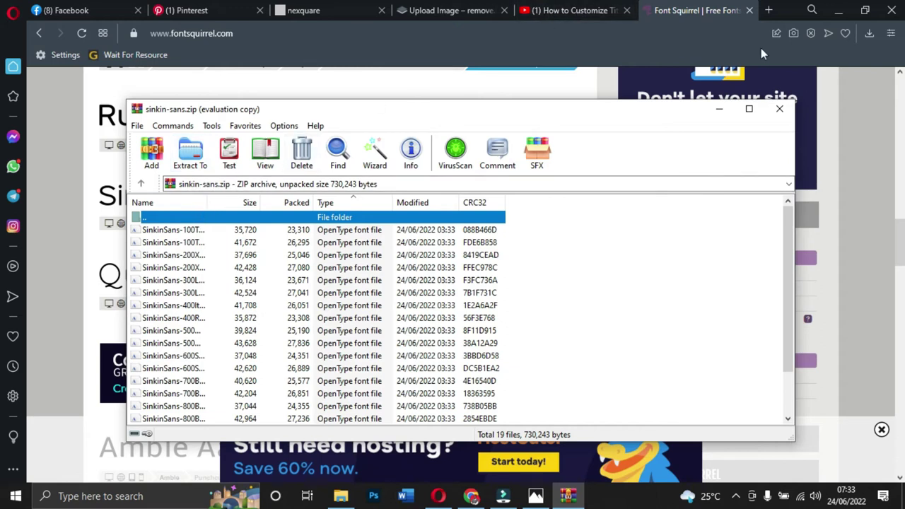
- Reveal the desktop, create a new folder there and place it directly below the BDAY picture
{"action": "left_click", "coordinate": [836, 17]}
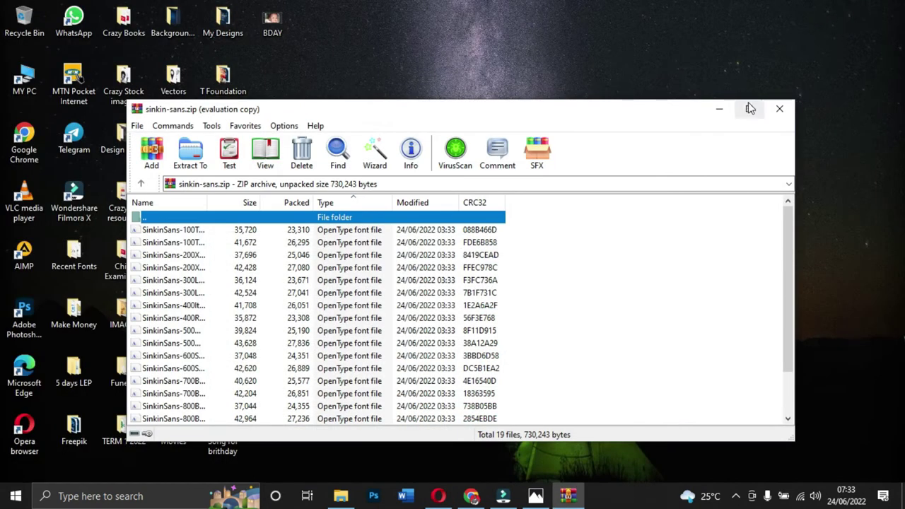
{"action": "left_click", "coordinate": [719, 108]}
{"action": "right_click", "coordinate": [659, 128]}
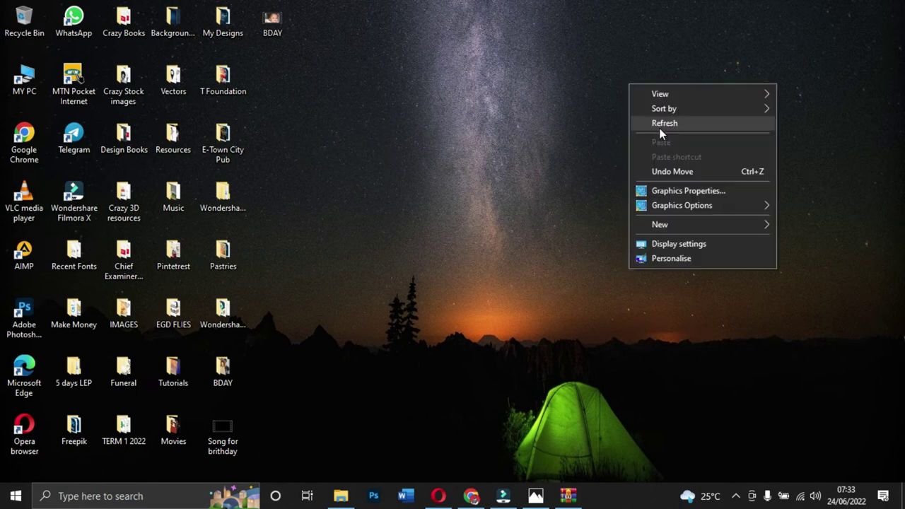
{"action": "mouse_move", "coordinate": [656, 219]}
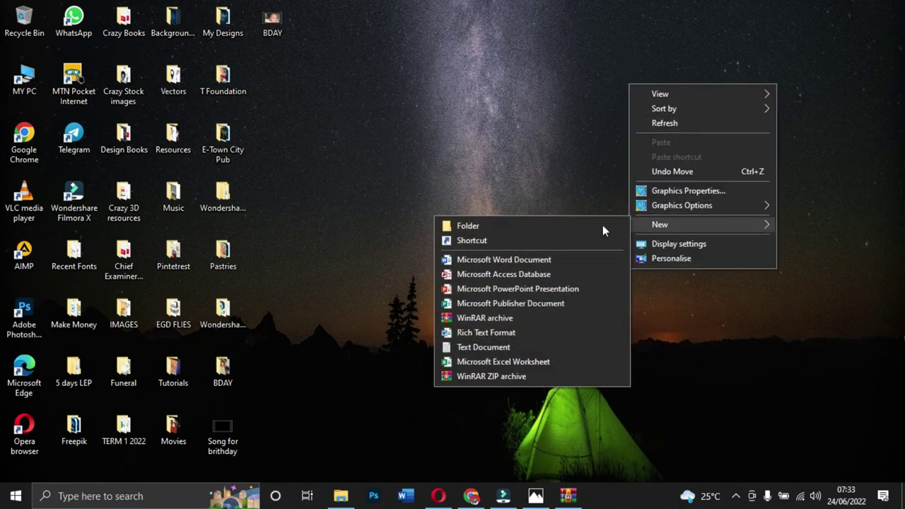
{"action": "left_click", "coordinate": [516, 227]}
{"action": "left_click_drag", "start_coordinate": [619, 74], "coordinate": [265, 69]}
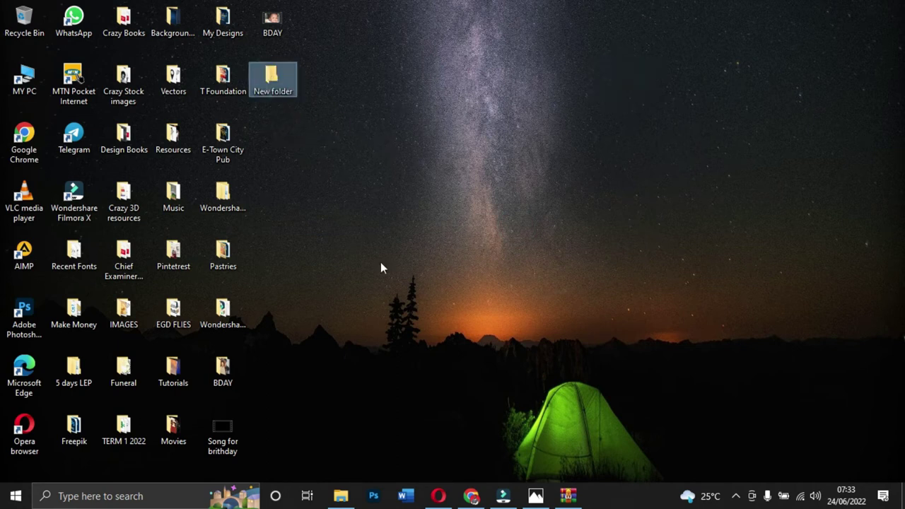
- Extract all Sinkin Sans font files from sinkin-sans.zip, leaving out the Apache License text, into the desktop's New folder and close the archive
{"action": "left_click", "coordinate": [567, 496]}
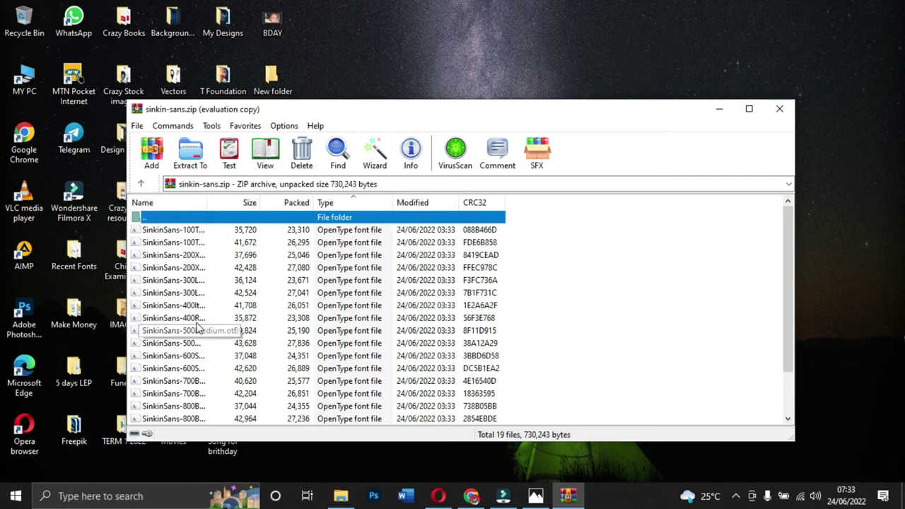
{"action": "key", "text": "ctrl+a"}
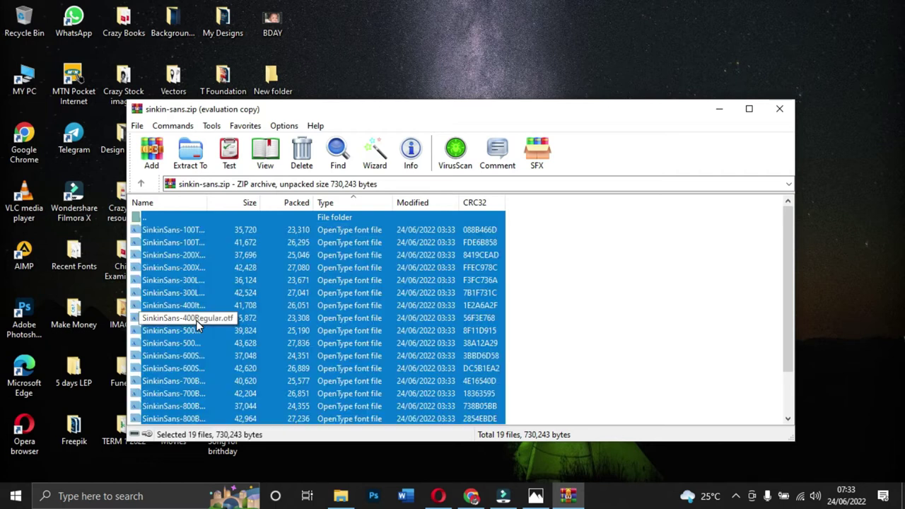
{"action": "left_click", "coordinate": [154, 215], "text": "ctrl"}
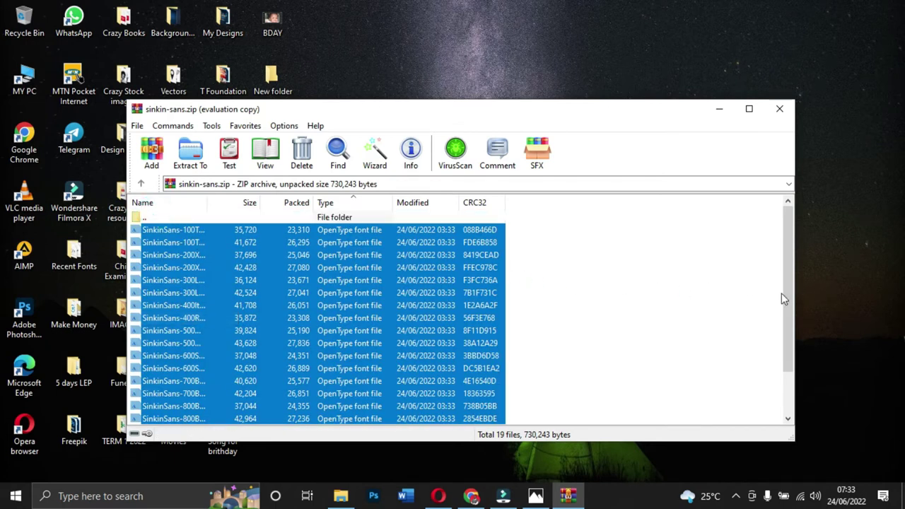
{"action": "left_click_drag", "start_coordinate": [788, 292], "coordinate": [780, 375]}
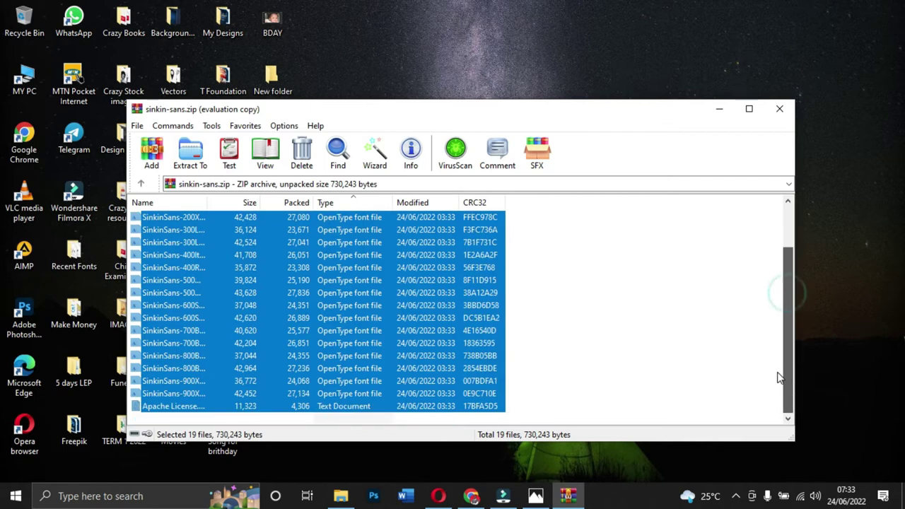
{"action": "left_click", "coordinate": [172, 406], "text": "ctrl"}
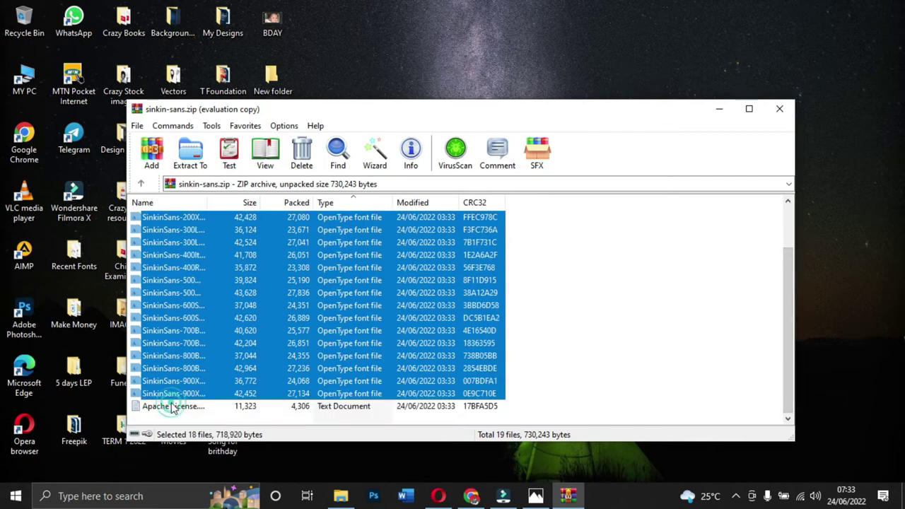
{"action": "left_click", "coordinate": [198, 145]}
{"action": "scroll", "coordinate": [527, 338], "scroll_direction": "down", "scroll_amount": 2}
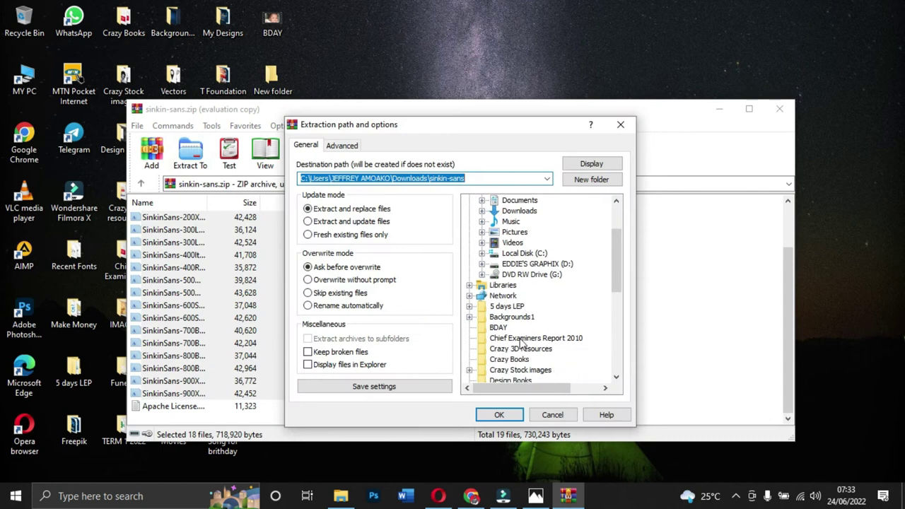
{"action": "scroll", "coordinate": [511, 314], "scroll_direction": "down", "scroll_amount": 4}
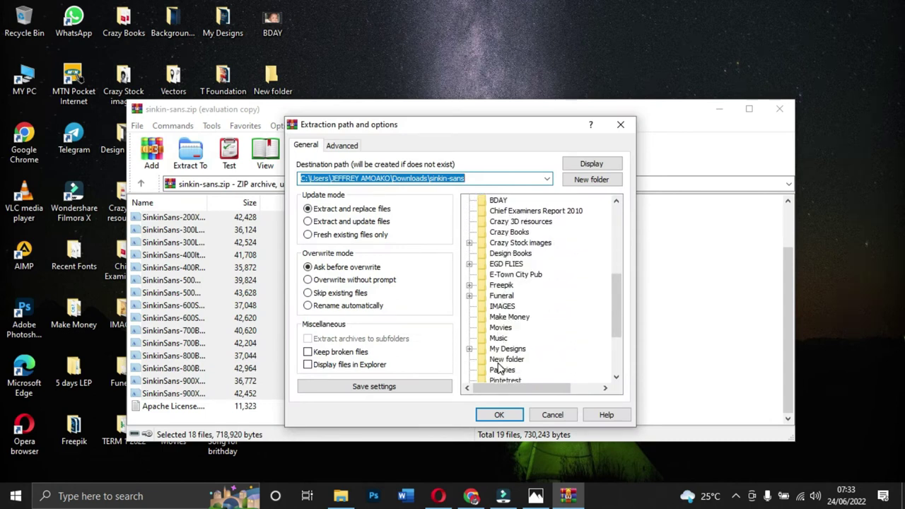
{"action": "left_click", "coordinate": [507, 359]}
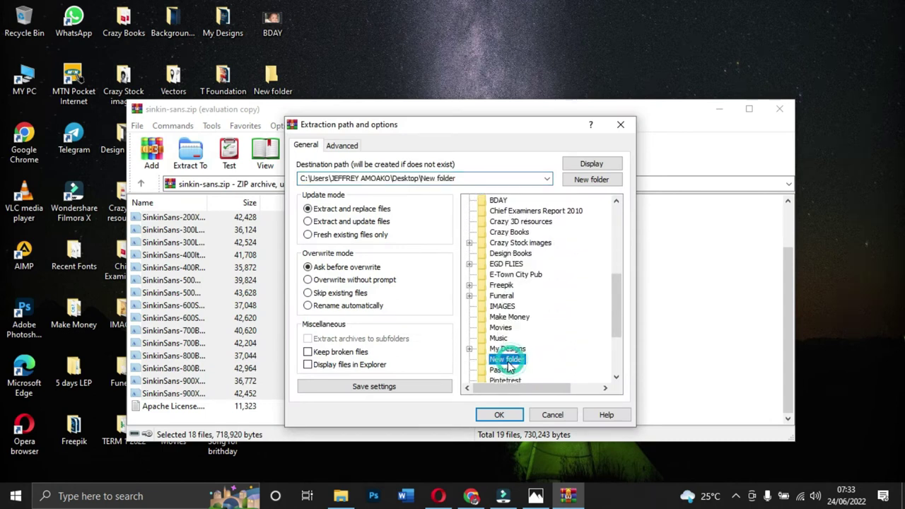
{"action": "left_click", "coordinate": [499, 415]}
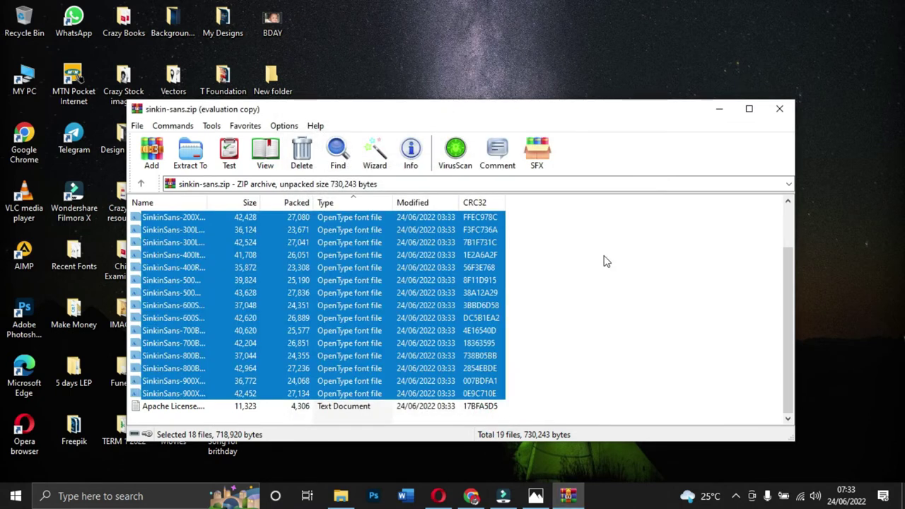
{"action": "left_click", "coordinate": [780, 109]}
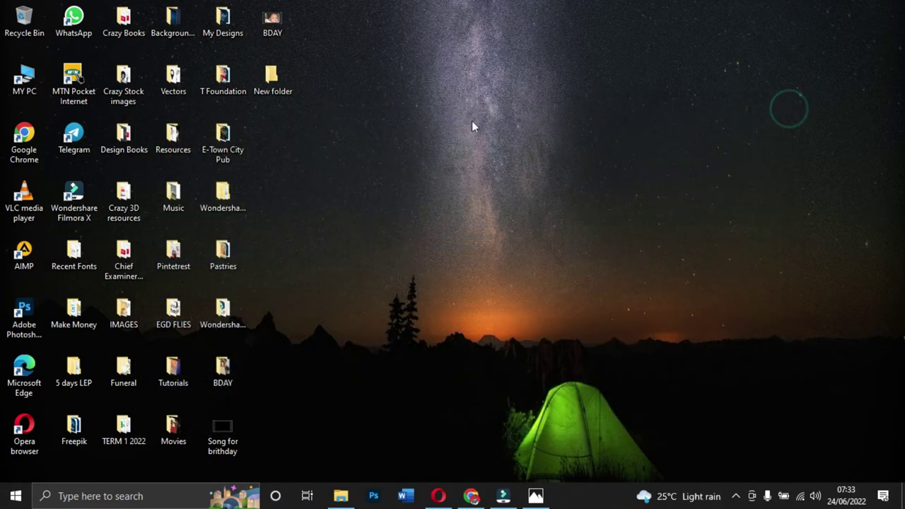
- Open the desktop's New folder, look through the extracted Sinkin Sans files and maximize the folder window
{"action": "double_click", "coordinate": [272, 78]}
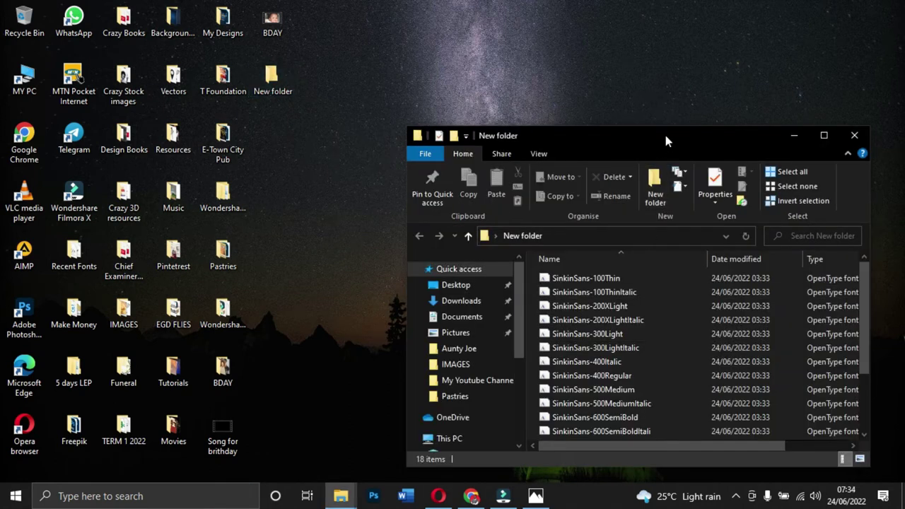
{"action": "left_click_drag", "start_coordinate": [664, 132], "coordinate": [431, 56]}
{"action": "scroll", "coordinate": [408, 221], "scroll_direction": "down", "scroll_amount": 2}
{"action": "scroll", "coordinate": [408, 228], "scroll_direction": "up", "scroll_amount": 2}
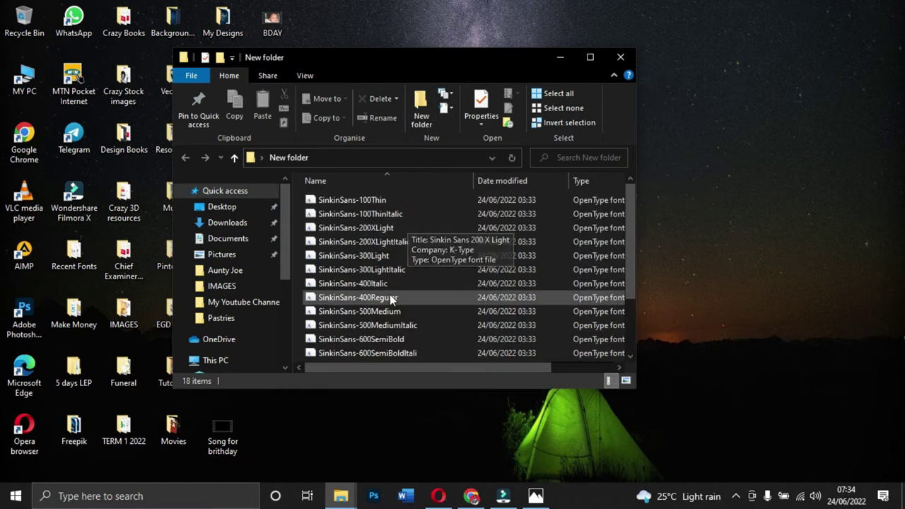
{"action": "double_click", "coordinate": [434, 57]}
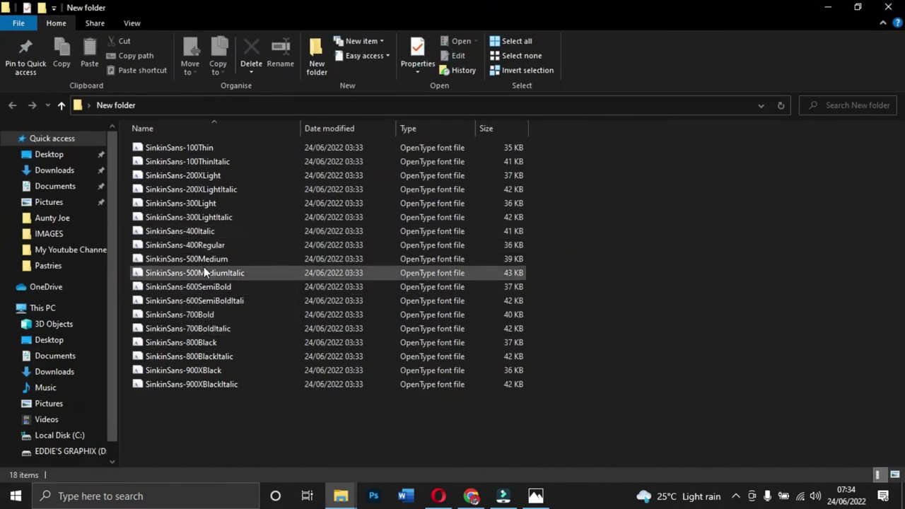
- Install all the Sinkin Sans fonts in New folder together and minimize the folder window
{"action": "key", "text": "ctrl+a"}
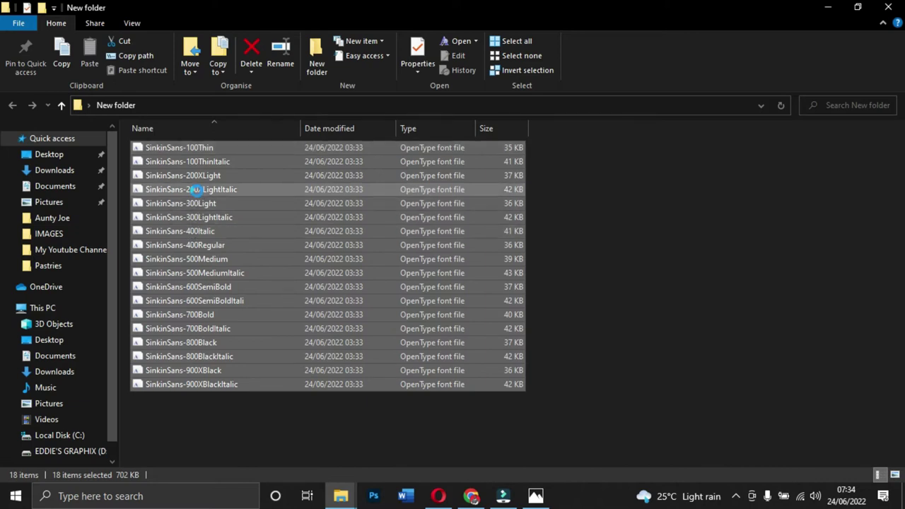
{"action": "right_click", "coordinate": [197, 191]}
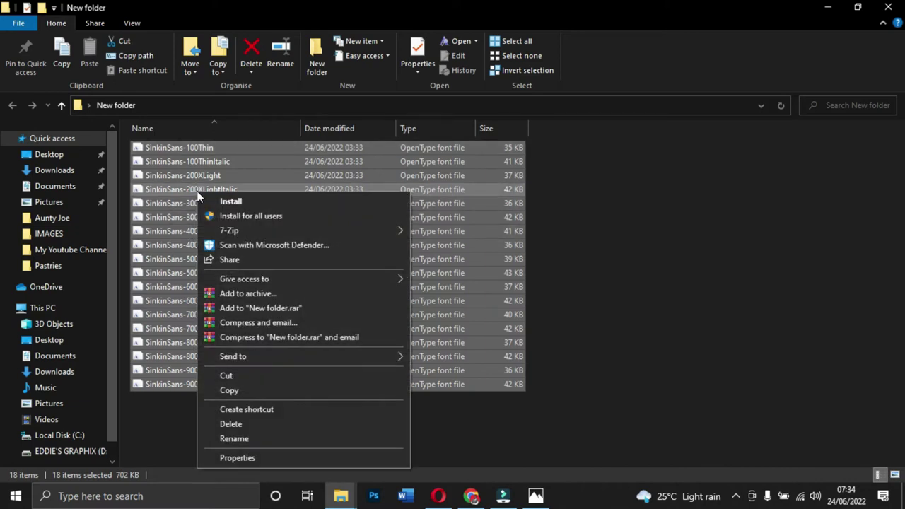
{"action": "left_click", "coordinate": [244, 203]}
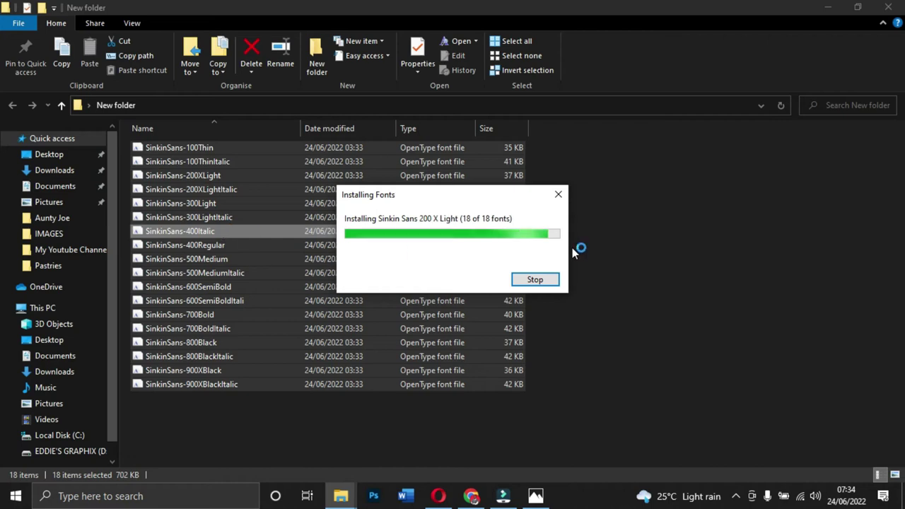
{"action": "left_click", "coordinate": [535, 279]}
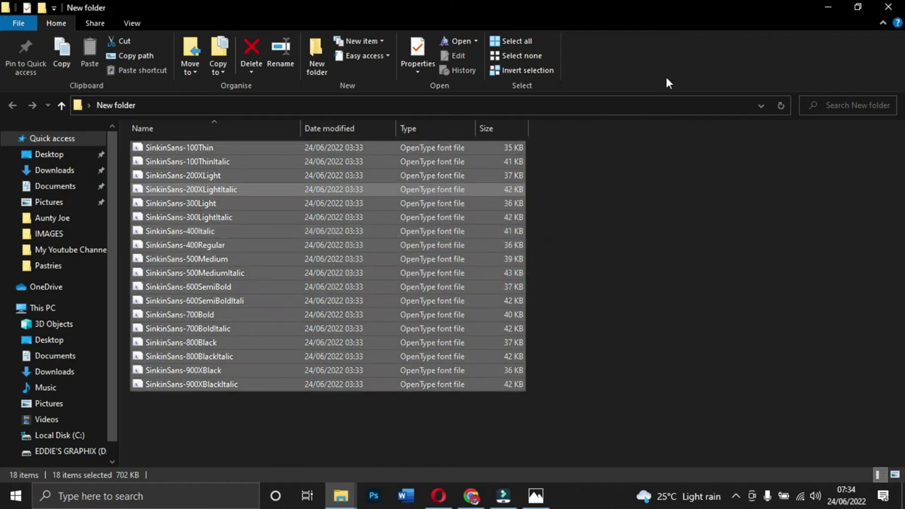
{"action": "left_click", "coordinate": [828, 7]}
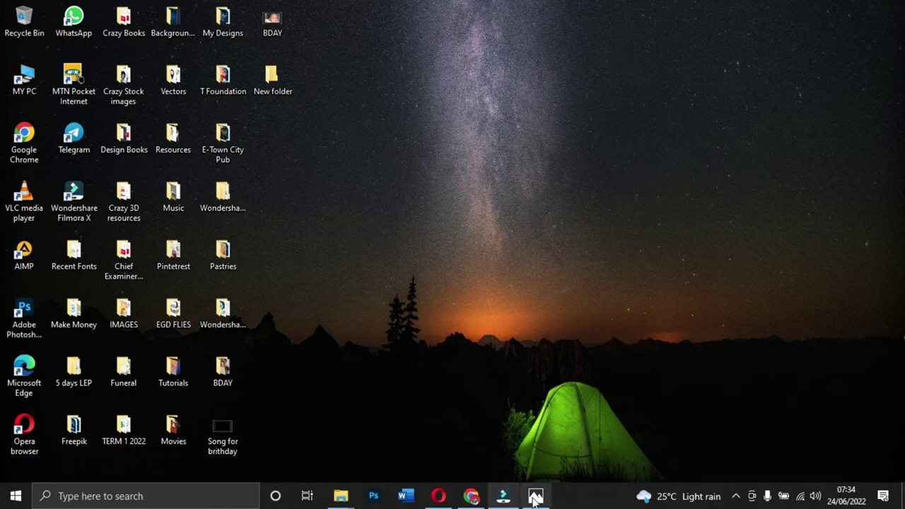
- Switch to the Opera browser, download the Quicksand OTF family from Font Squirrel and open quicksand.zip
{"action": "left_click", "coordinate": [438, 495]}
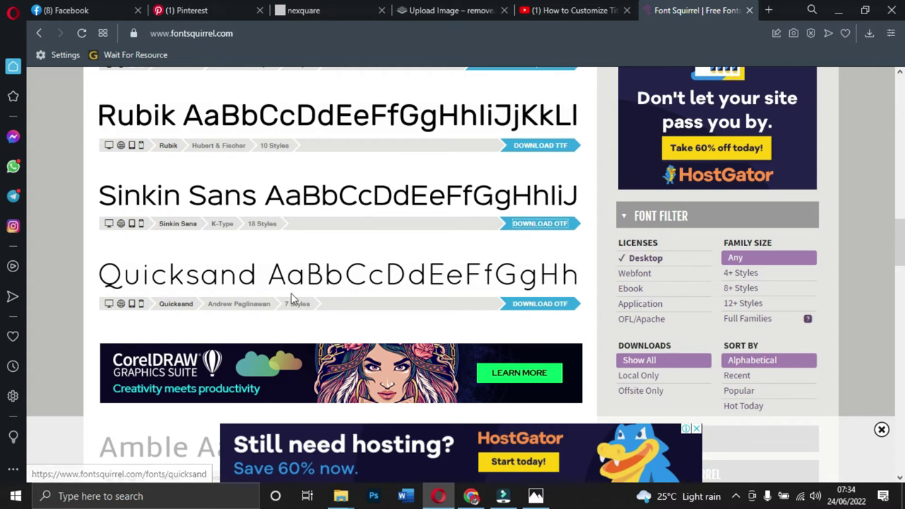
{"action": "left_click", "coordinate": [524, 311]}
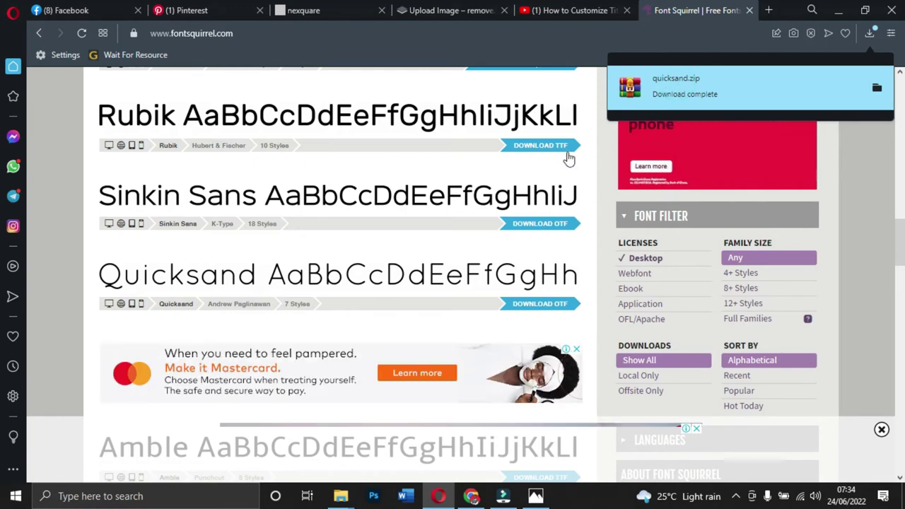
{"action": "left_click", "coordinate": [708, 90]}
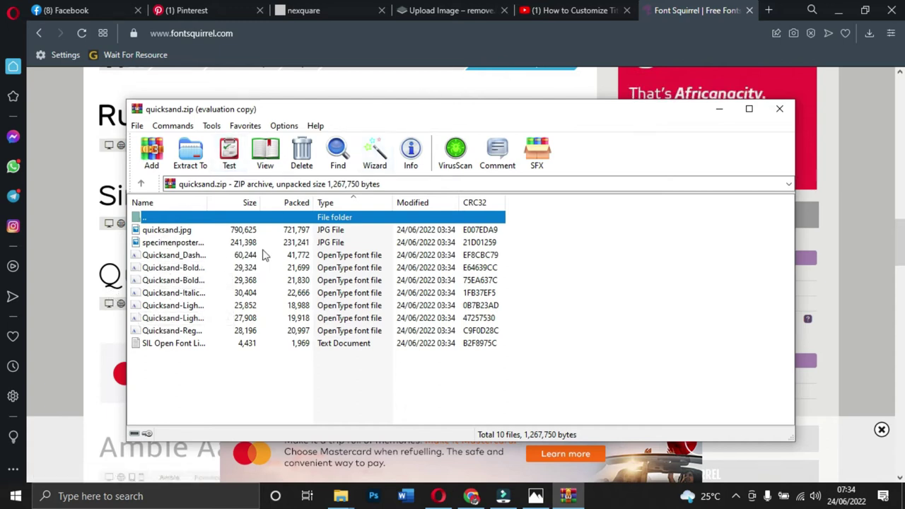
- Minimize the browser and create a desktop folder named Quicksand
{"action": "left_click", "coordinate": [837, 10]}
{"action": "right_click", "coordinate": [618, 34]}
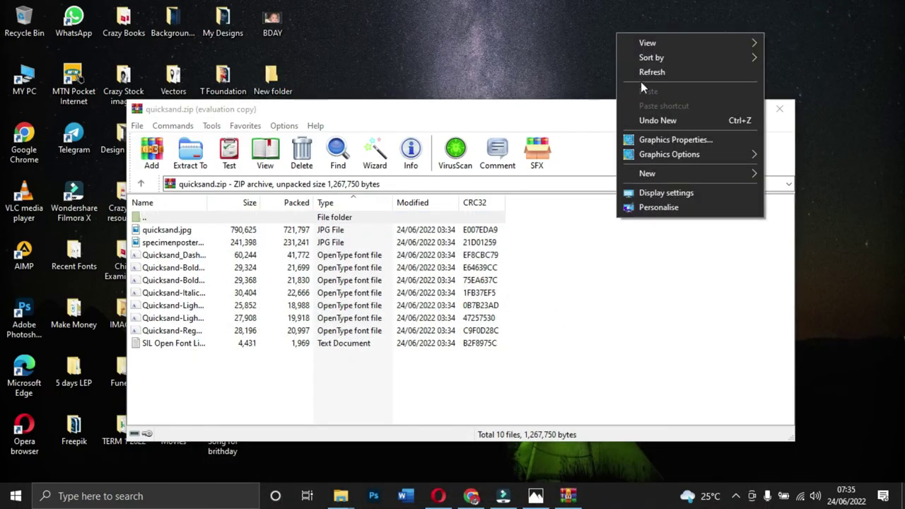
{"action": "mouse_move", "coordinate": [650, 175]}
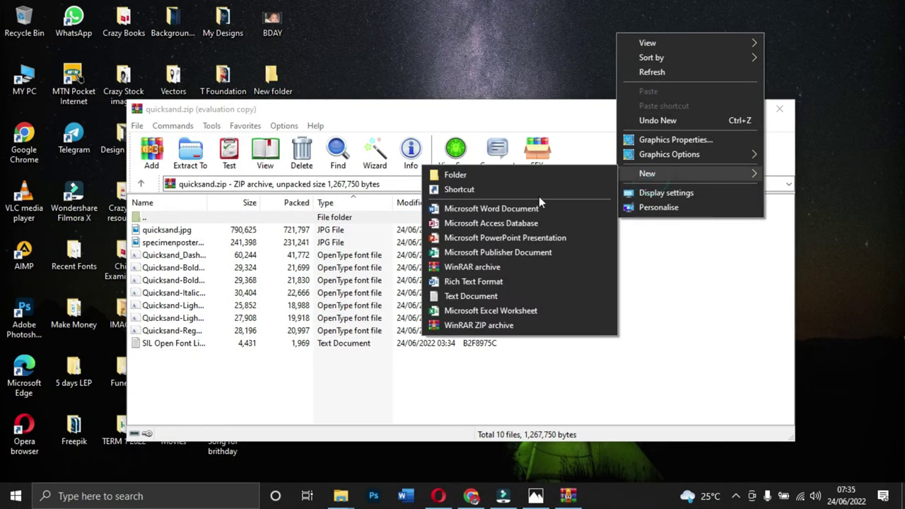
{"action": "left_click", "coordinate": [455, 175]}
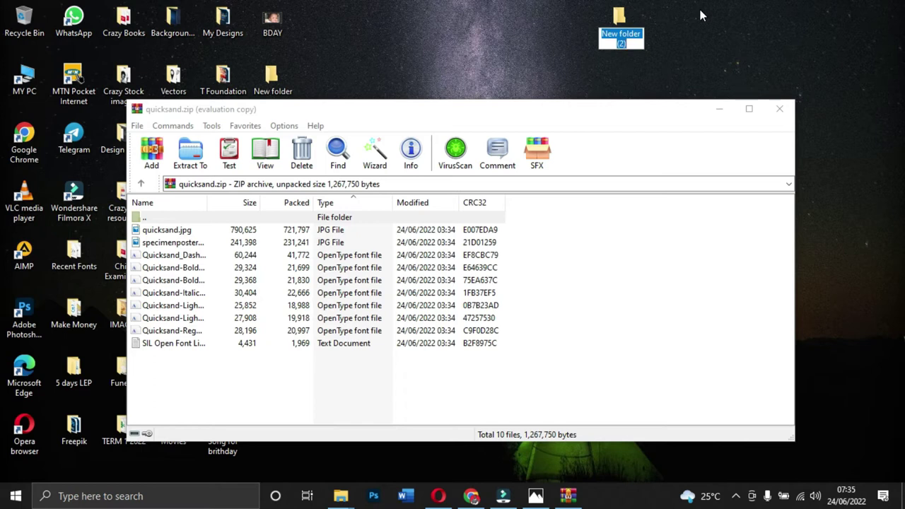
{"action": "type", "text": "Quic"}
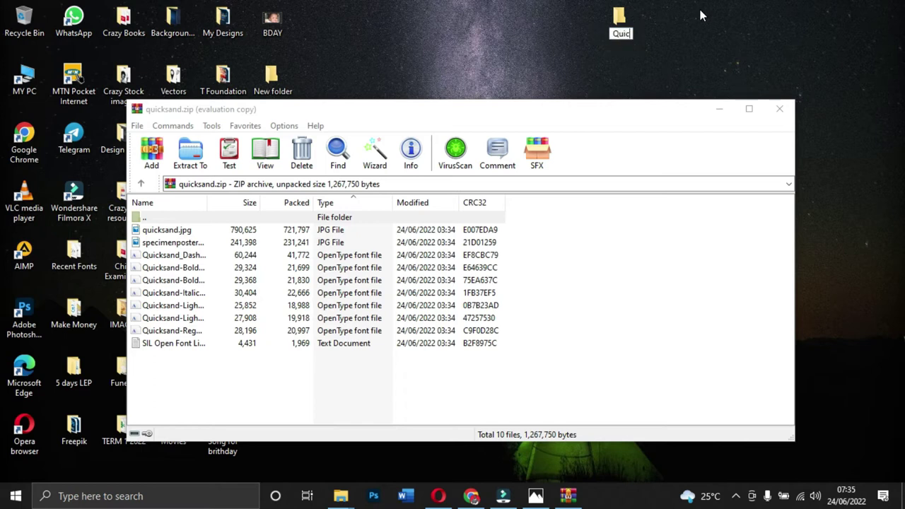
{"action": "type", "text": "ksand"}
- Extract all files from quicksand.zip except the SIL Open Font License text into the desktop's Quicksand folder
{"action": "left_click_drag", "start_coordinate": [187, 371], "coordinate": [159, 245]}
{"action": "left_click", "coordinate": [167, 232], "text": "ctrl"}
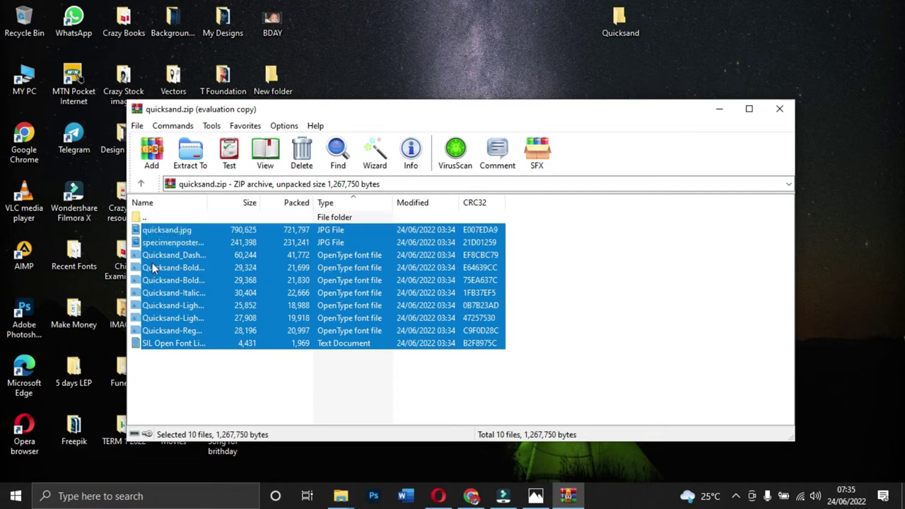
{"action": "left_click", "coordinate": [153, 345], "text": "ctrl"}
{"action": "left_click", "coordinate": [193, 152]}
{"action": "scroll", "coordinate": [488, 327], "scroll_direction": "down", "scroll_amount": 6}
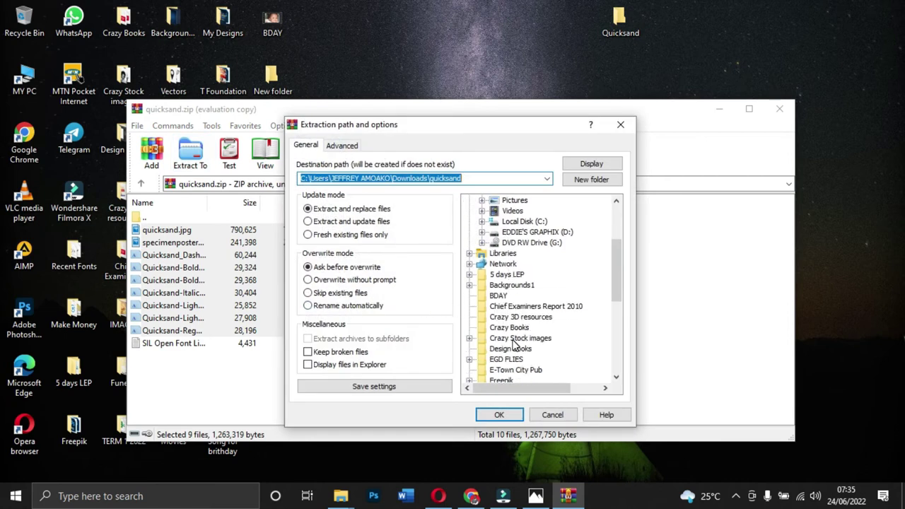
{"action": "scroll", "coordinate": [510, 323], "scroll_direction": "down", "scroll_amount": 2}
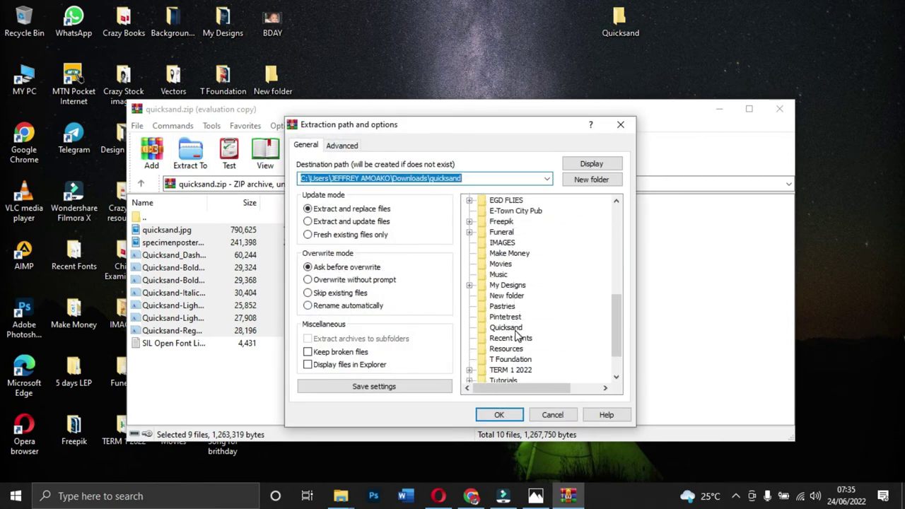
{"action": "left_click", "coordinate": [510, 337]}
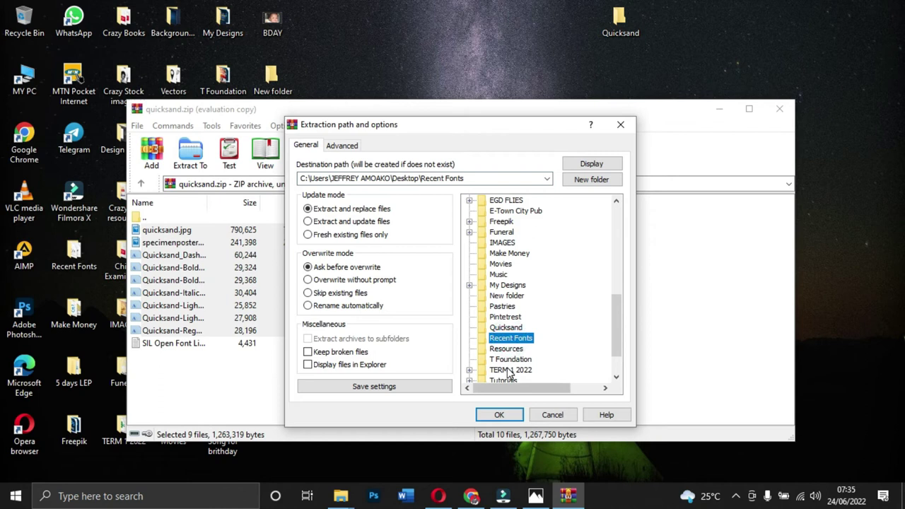
{"action": "scroll", "coordinate": [520, 358], "scroll_direction": "down", "scroll_amount": 1}
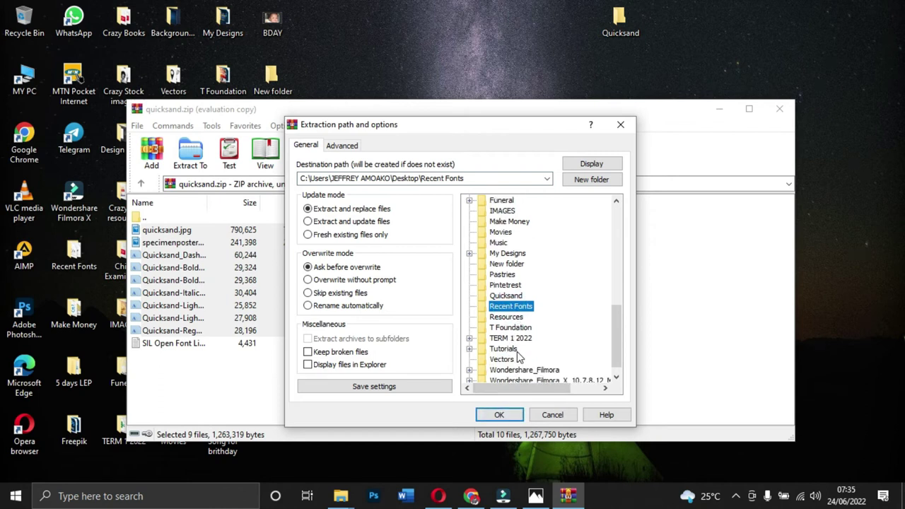
{"action": "scroll", "coordinate": [509, 347], "scroll_direction": "down", "scroll_amount": 1}
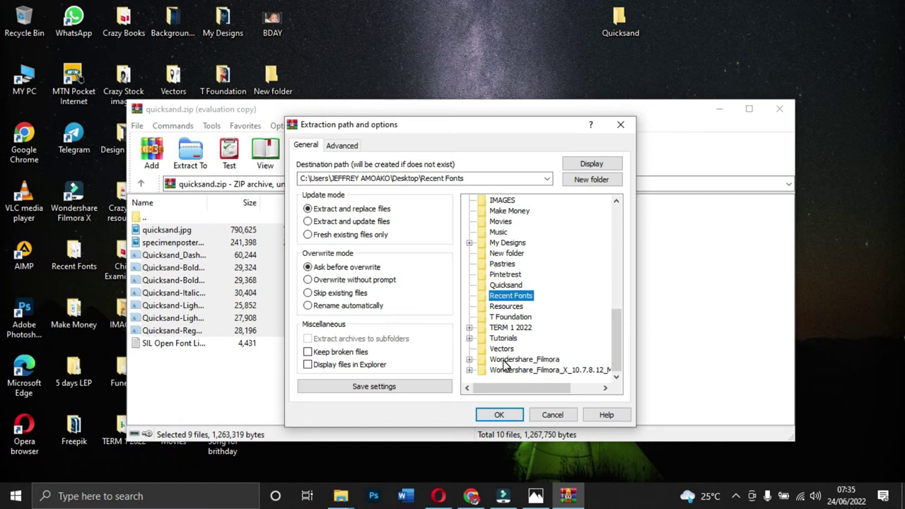
{"action": "scroll", "coordinate": [504, 288], "scroll_direction": "up", "scroll_amount": 2}
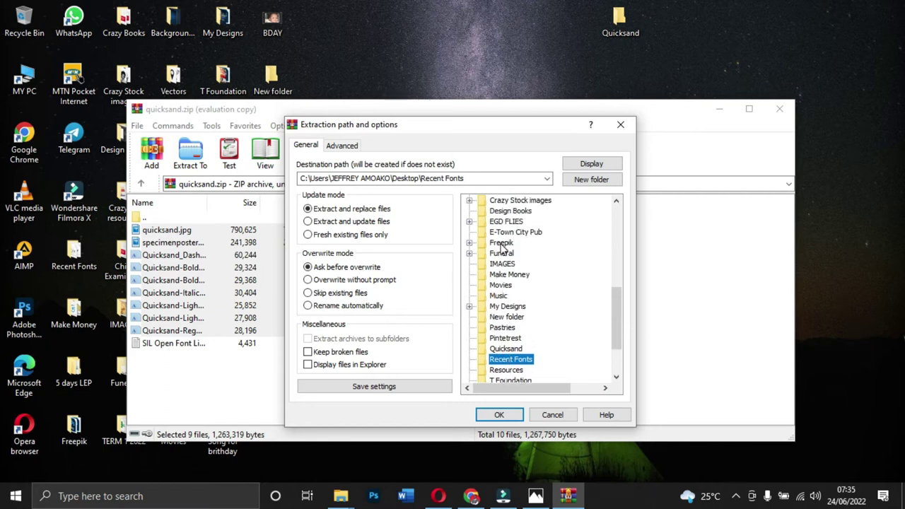
{"action": "scroll", "coordinate": [502, 247], "scroll_direction": "up", "scroll_amount": 1}
{"action": "scroll", "coordinate": [504, 262], "scroll_direction": "up", "scroll_amount": 1}
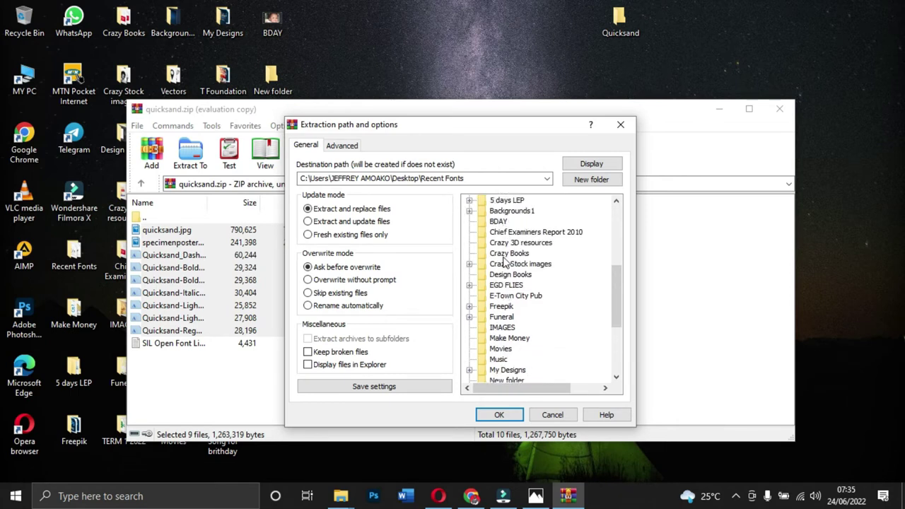
{"action": "scroll", "coordinate": [505, 282], "scroll_direction": "down", "scroll_amount": 4}
{"action": "left_click", "coordinate": [505, 285]}
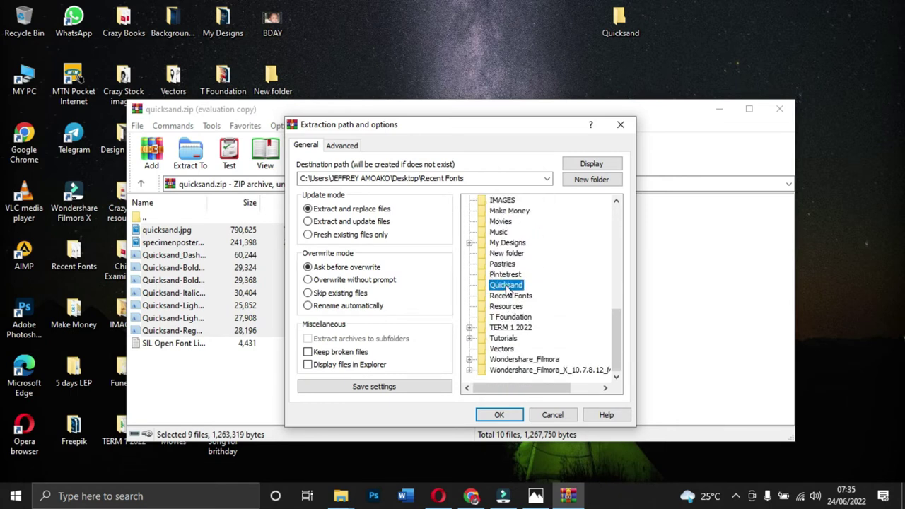
{"action": "left_click", "coordinate": [499, 415]}
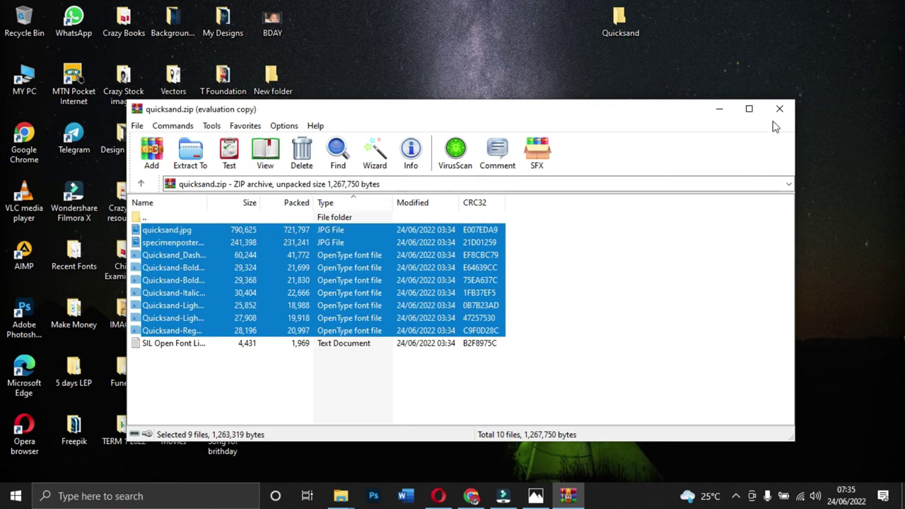
- Close quicksand.zip, install all the OpenType fonts in the desktop's Quicksand folder together and close the folder window
{"action": "left_click", "coordinate": [778, 109]}
{"action": "left_click", "coordinate": [620, 26]}
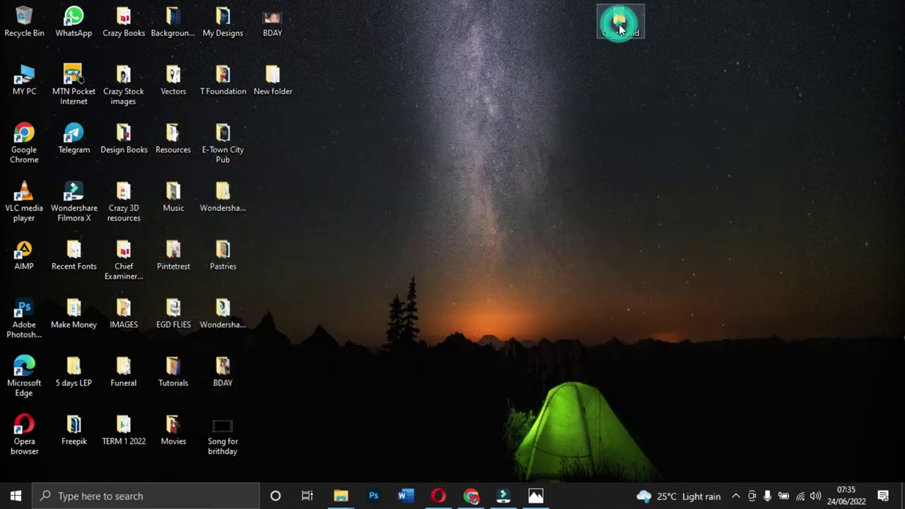
{"action": "left_click", "coordinate": [619, 25]}
{"action": "left_click_drag", "start_coordinate": [348, 361], "coordinate": [354, 216]}
{"action": "left_click", "coordinate": [354, 216], "text": "ctrl"}
{"action": "left_click", "coordinate": [344, 330], "text": "ctrl"}
{"action": "right_click", "coordinate": [344, 262]}
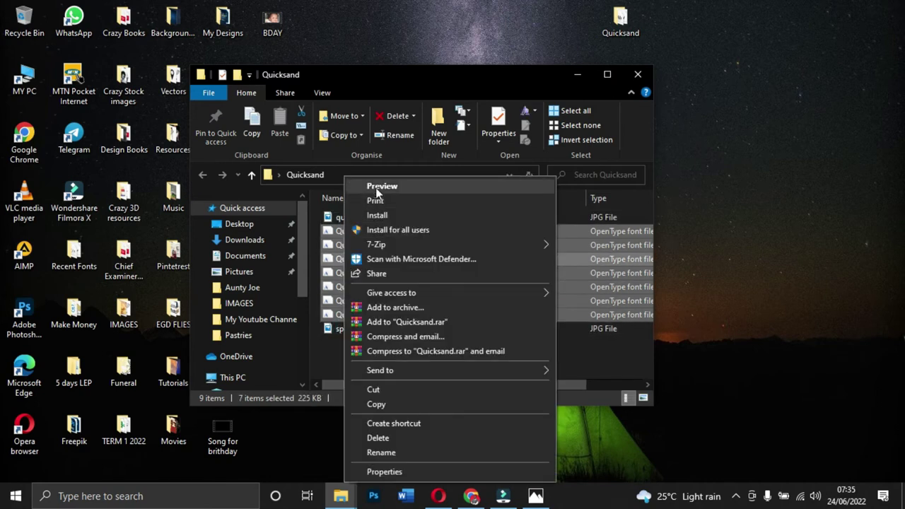
{"action": "left_click", "coordinate": [371, 214]}
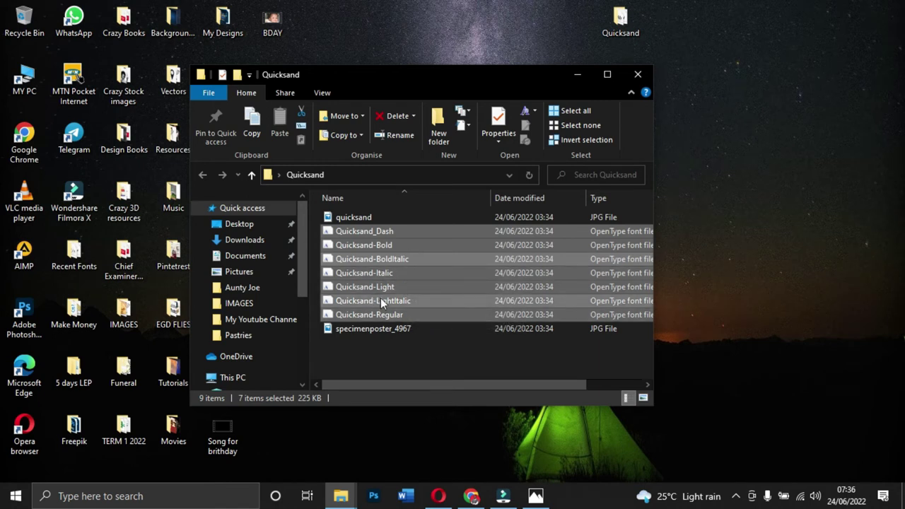
{"action": "left_click", "coordinate": [637, 75]}
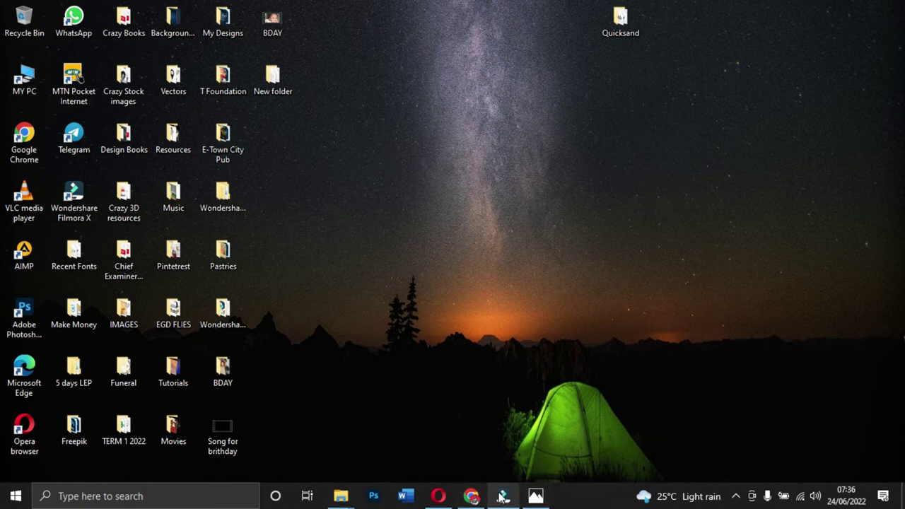
- Switch to the Opera browser, search Font Squirrel for BEB and open the suggested Bebas font page
{"action": "left_click", "coordinate": [439, 497]}
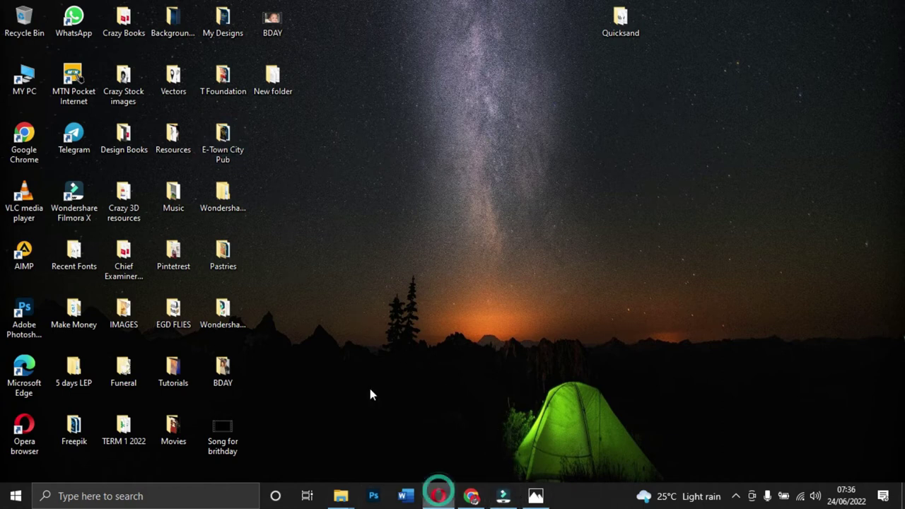
{"action": "scroll", "coordinate": [313, 238], "scroll_direction": "up", "scroll_amount": 15}
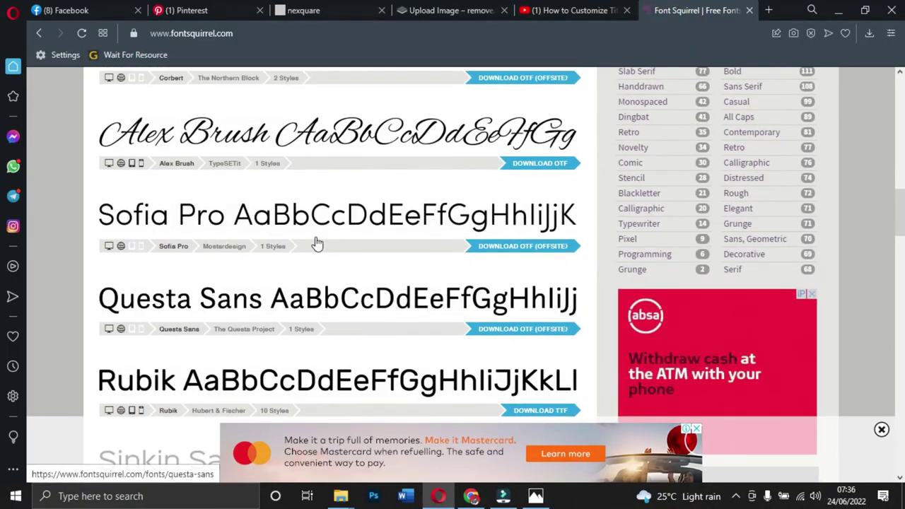
{"action": "scroll", "coordinate": [315, 234], "scroll_direction": "up", "scroll_amount": 5}
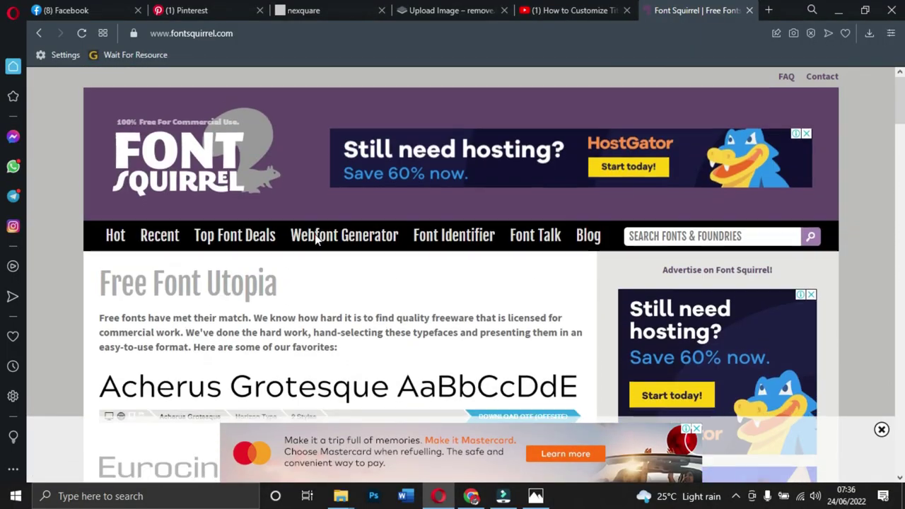
{"action": "scroll", "coordinate": [315, 234], "scroll_direction": "down", "scroll_amount": 5}
{"action": "scroll", "coordinate": [317, 240], "scroll_direction": "up", "scroll_amount": 5}
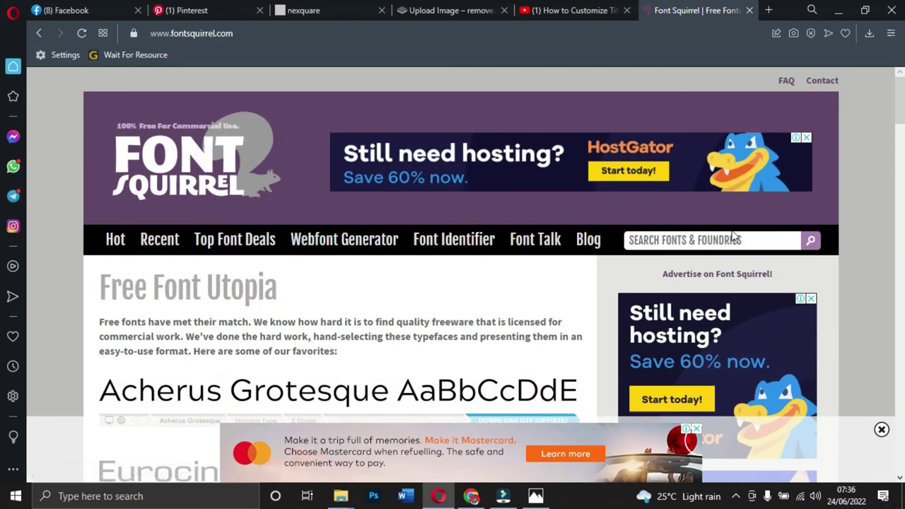
{"action": "left_click", "coordinate": [752, 243]}
{"action": "type", "text": "BEB"}
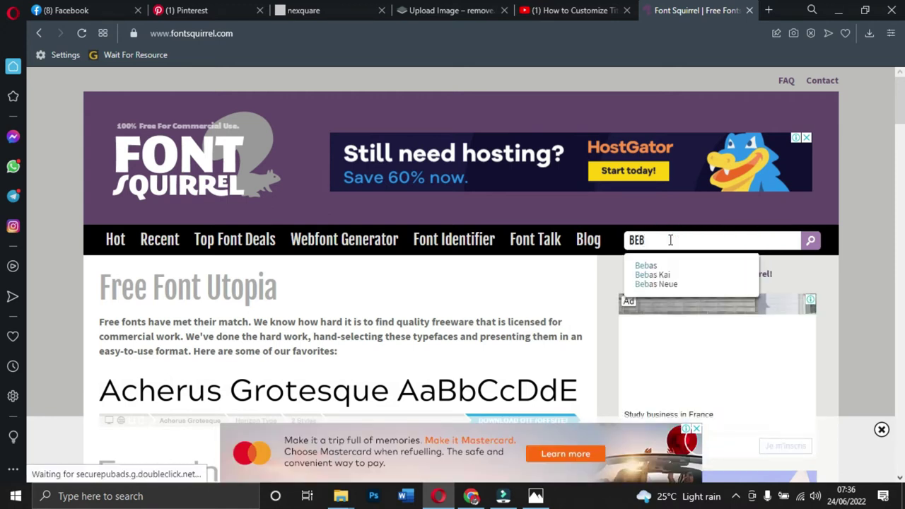
{"action": "left_click", "coordinate": [645, 266]}
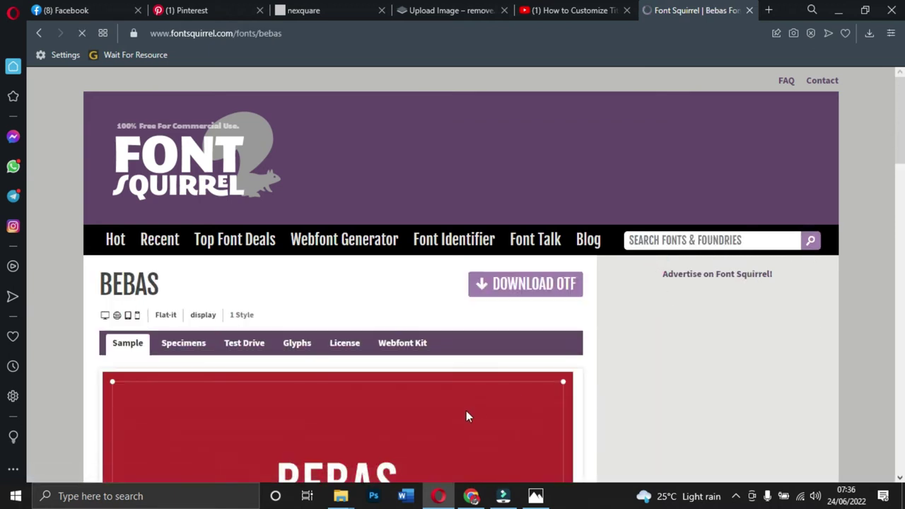
- Examine the Bebas page's sample image, character set, gallery and font information
{"action": "scroll", "coordinate": [424, 382], "scroll_direction": "down", "scroll_amount": 3}
{"action": "scroll", "coordinate": [332, 327], "scroll_direction": "down", "scroll_amount": 2}
{"action": "scroll", "coordinate": [362, 329], "scroll_direction": "down", "scroll_amount": 3}
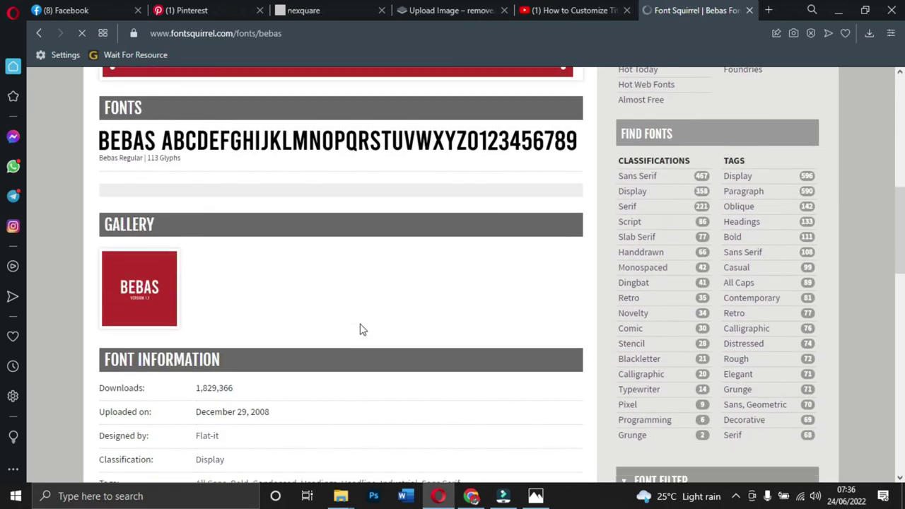
{"action": "scroll", "coordinate": [240, 325], "scroll_direction": "down", "scroll_amount": 2}
{"action": "scroll", "coordinate": [202, 297], "scroll_direction": "down", "scroll_amount": 2}
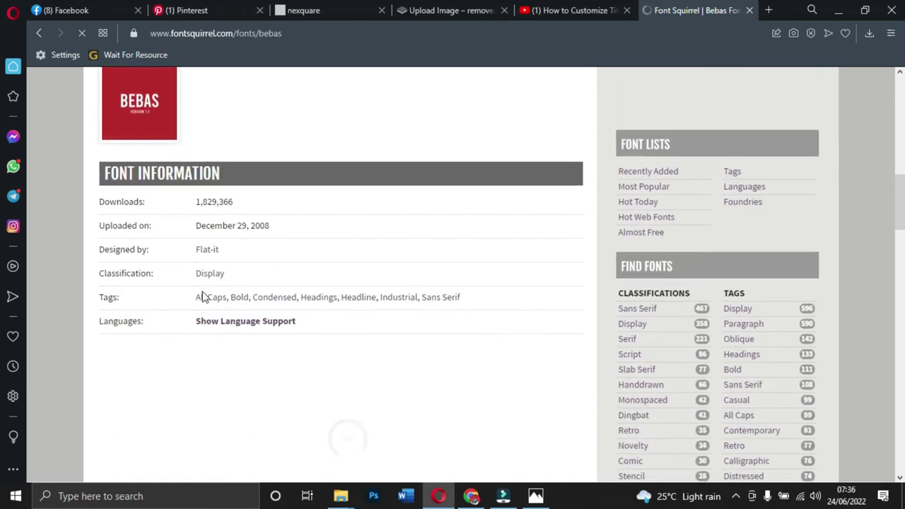
{"action": "scroll", "coordinate": [210, 291], "scroll_direction": "up", "scroll_amount": 6}
{"action": "scroll", "coordinate": [189, 262], "scroll_direction": "up", "scroll_amount": 1}
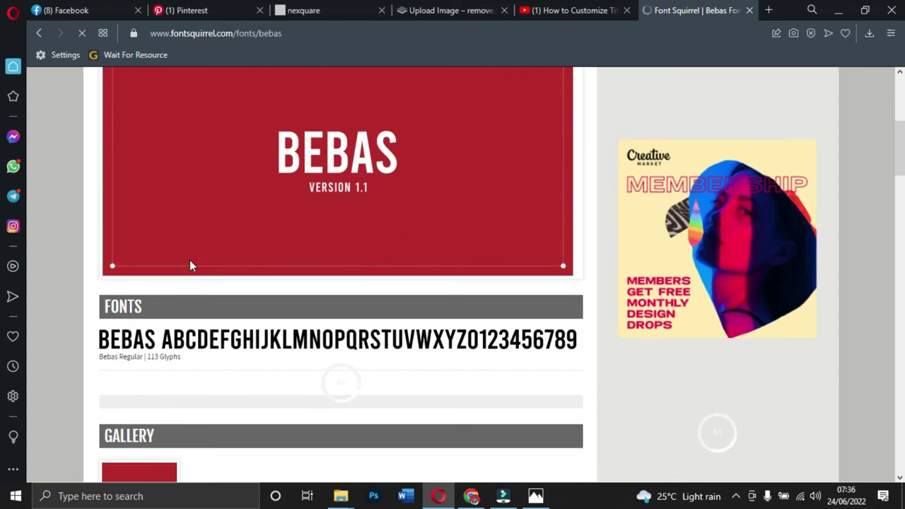
{"action": "scroll", "coordinate": [191, 263], "scroll_direction": "down", "scroll_amount": 4}
{"action": "scroll", "coordinate": [192, 265], "scroll_direction": "up", "scroll_amount": 2}
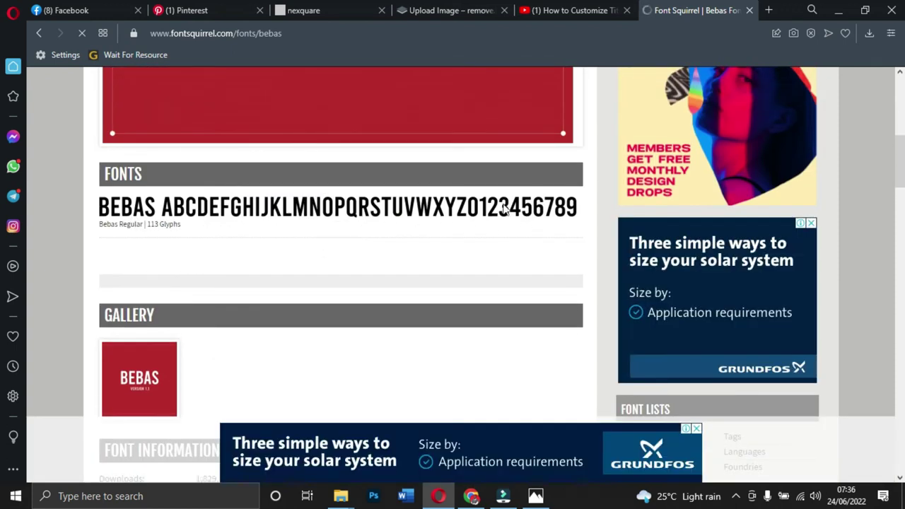
{"action": "scroll", "coordinate": [178, 244], "scroll_direction": "down", "scroll_amount": 7}
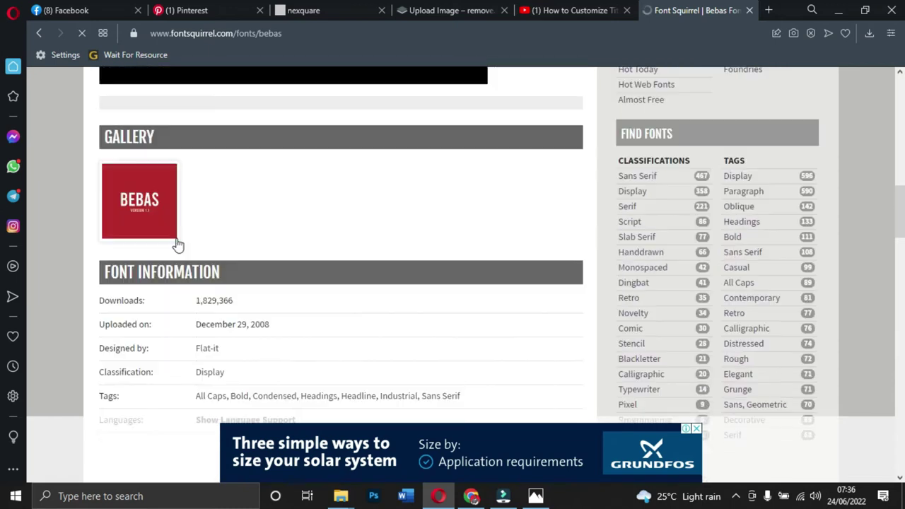
{"action": "scroll", "coordinate": [227, 265], "scroll_direction": "up", "scroll_amount": 3}
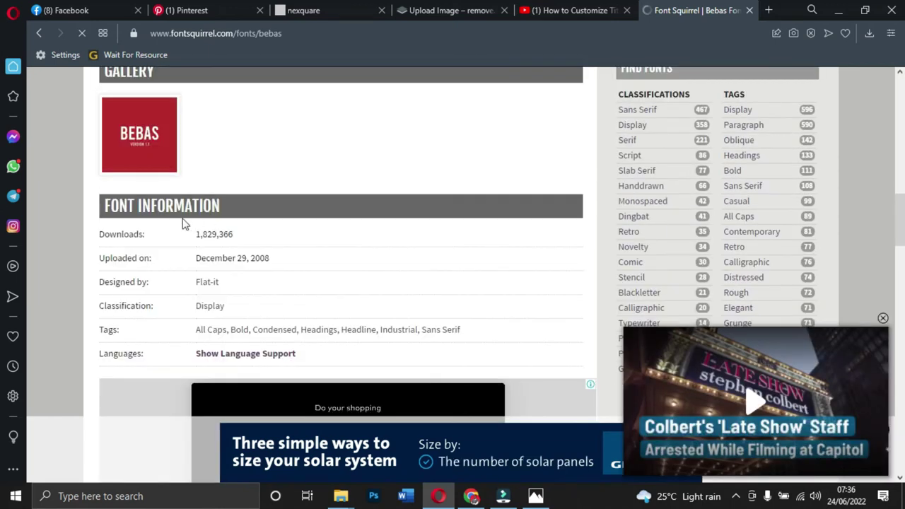
{"action": "scroll", "coordinate": [244, 231], "scroll_direction": "down", "scroll_amount": 4}
{"action": "scroll", "coordinate": [159, 167], "scroll_direction": "up", "scroll_amount": 3}
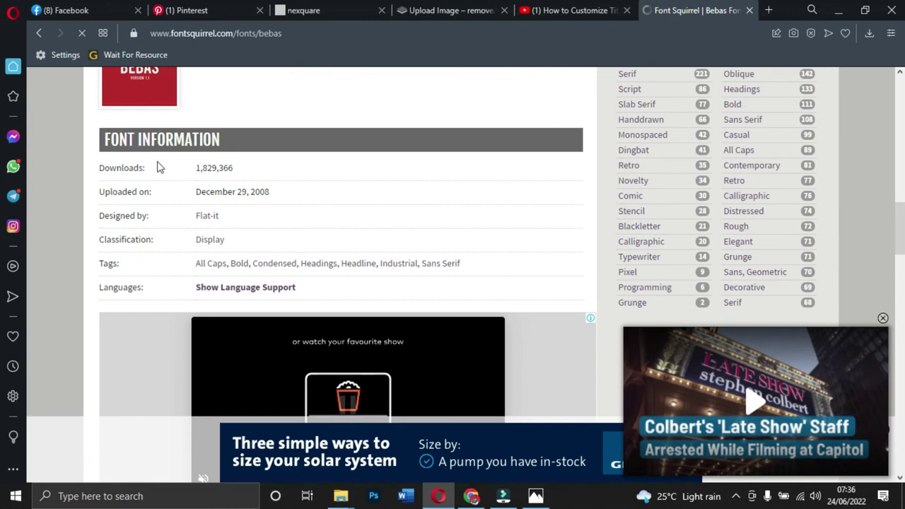
{"action": "scroll", "coordinate": [293, 206], "scroll_direction": "down", "scroll_amount": 10}
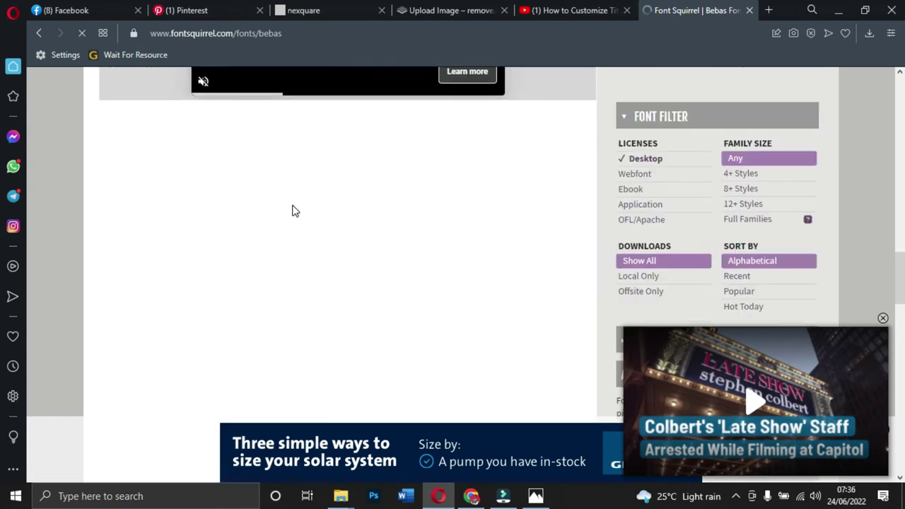
{"action": "scroll", "coordinate": [437, 268], "scroll_direction": "down", "scroll_amount": 5}
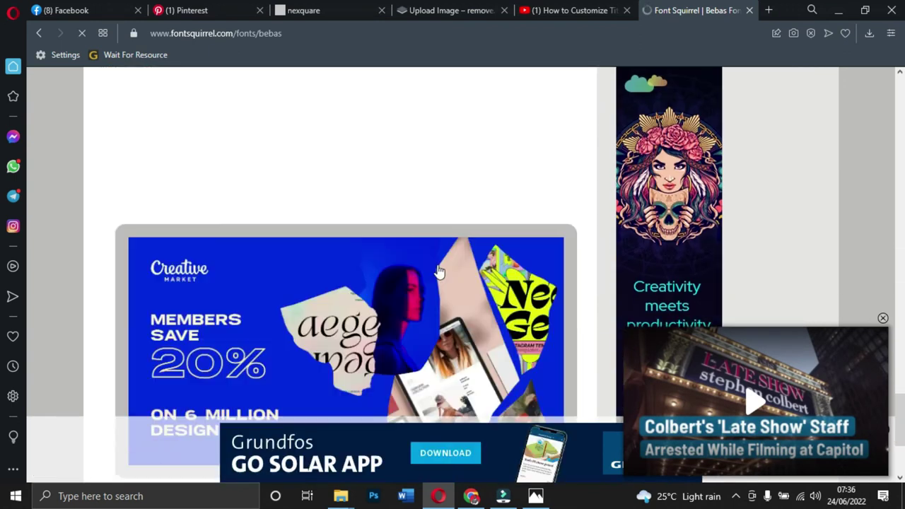
{"action": "scroll", "coordinate": [436, 270], "scroll_direction": "up", "scroll_amount": 5}
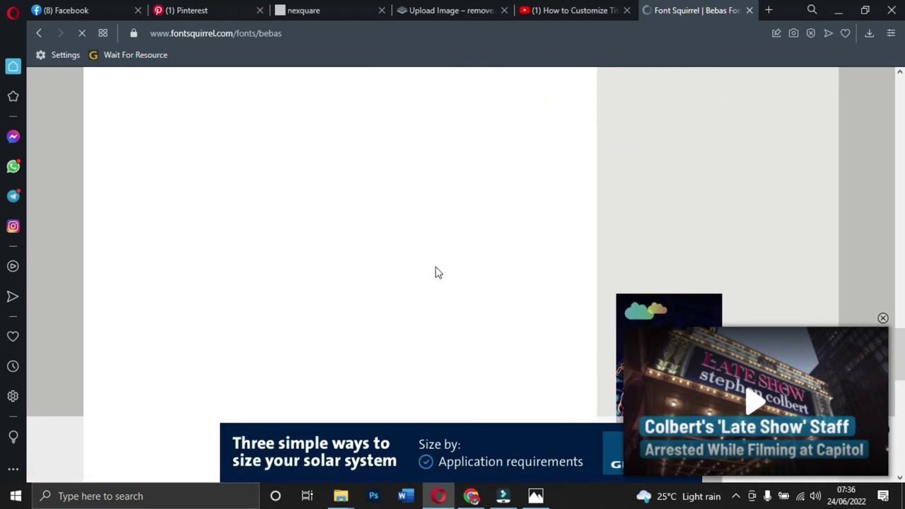
{"action": "scroll", "coordinate": [437, 272], "scroll_direction": "up", "scroll_amount": 8}
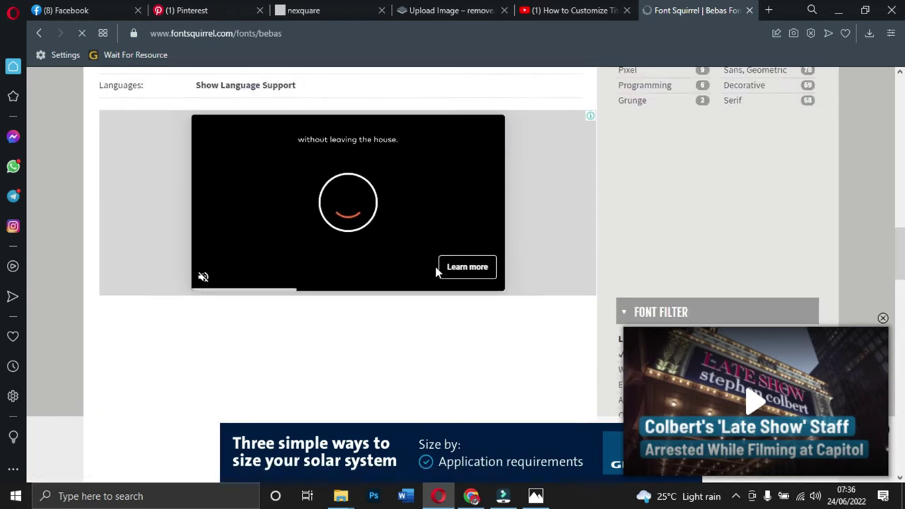
{"action": "scroll", "coordinate": [433, 262], "scroll_direction": "up", "scroll_amount": 5}
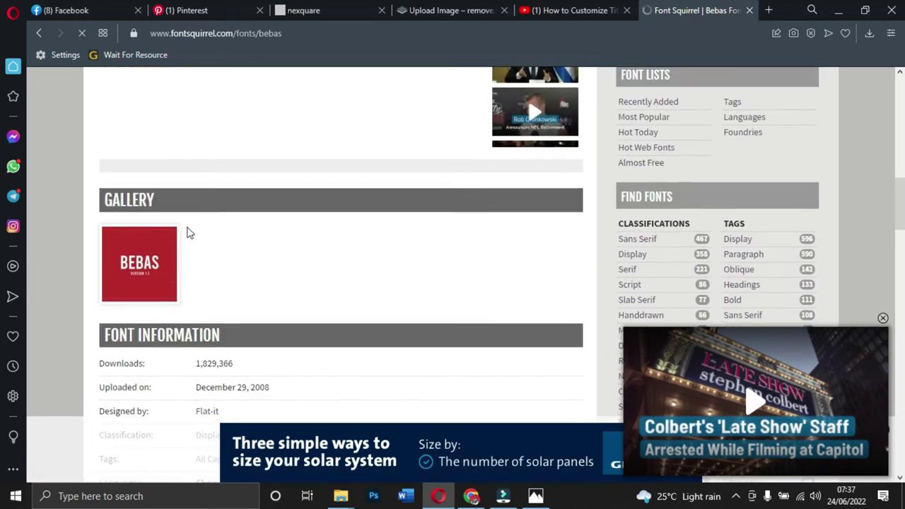
{"action": "scroll", "coordinate": [106, 241], "scroll_direction": "up", "scroll_amount": 10}
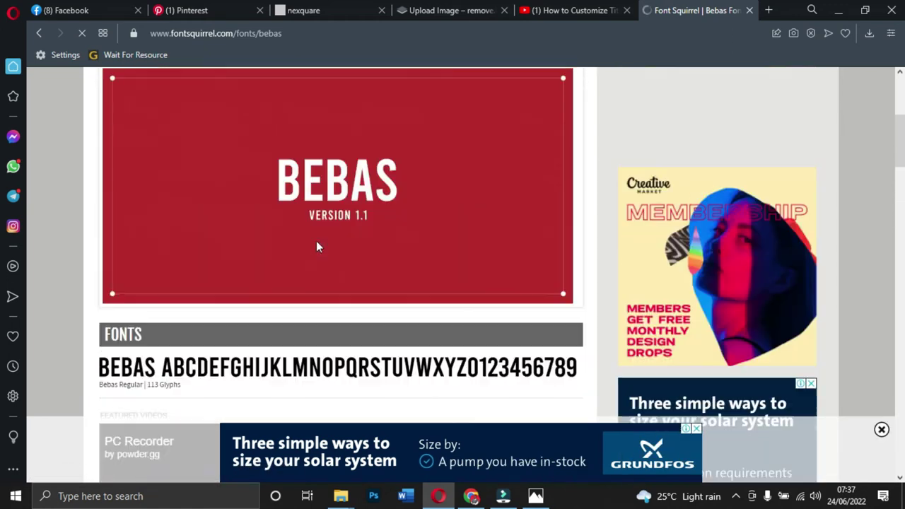
{"action": "scroll", "coordinate": [317, 246], "scroll_direction": "up", "scroll_amount": 2}
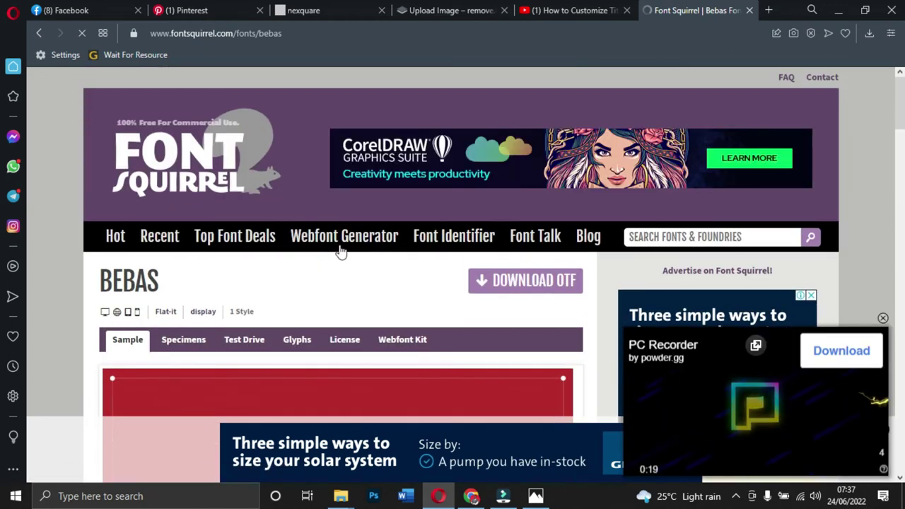
- Download the Bebas font and install Bebas-Regular.ttf from bebas.zip, closing the font preview
{"action": "left_click", "coordinate": [523, 286]}
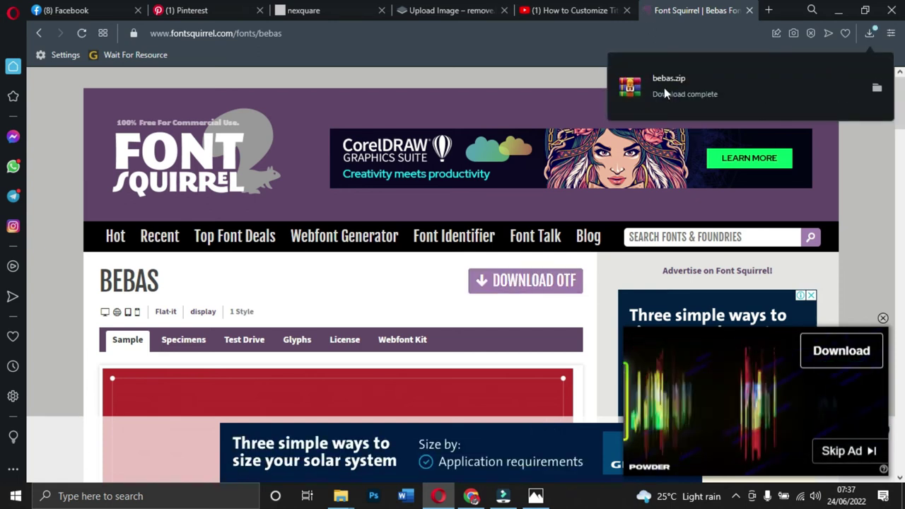
{"action": "left_click", "coordinate": [671, 91]}
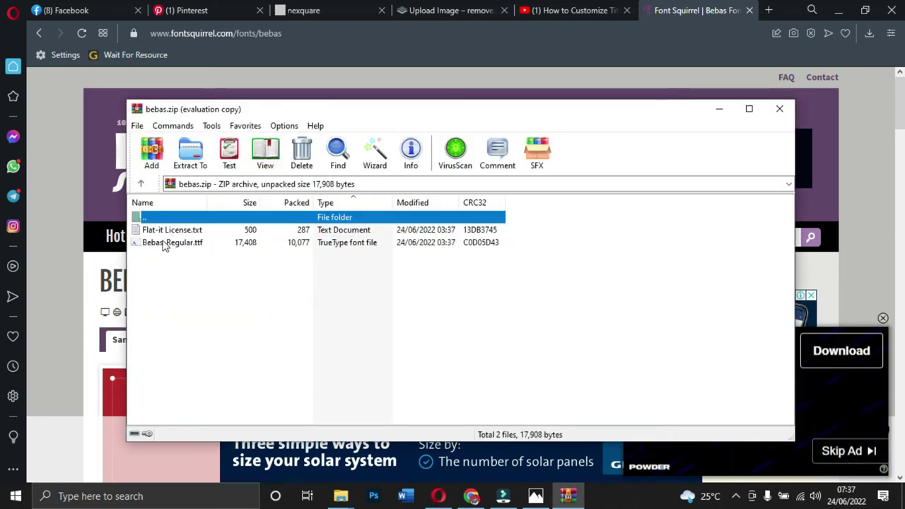
{"action": "double_click", "coordinate": [170, 243]}
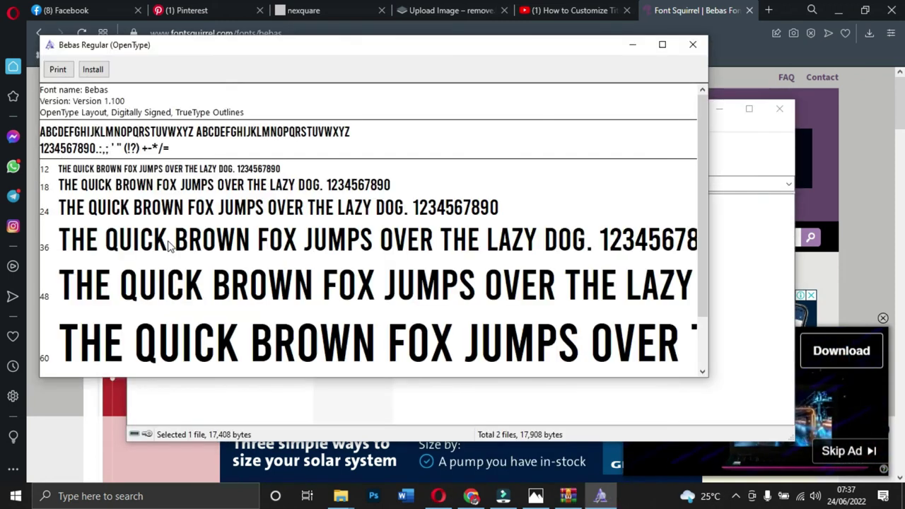
{"action": "left_click", "coordinate": [93, 70]}
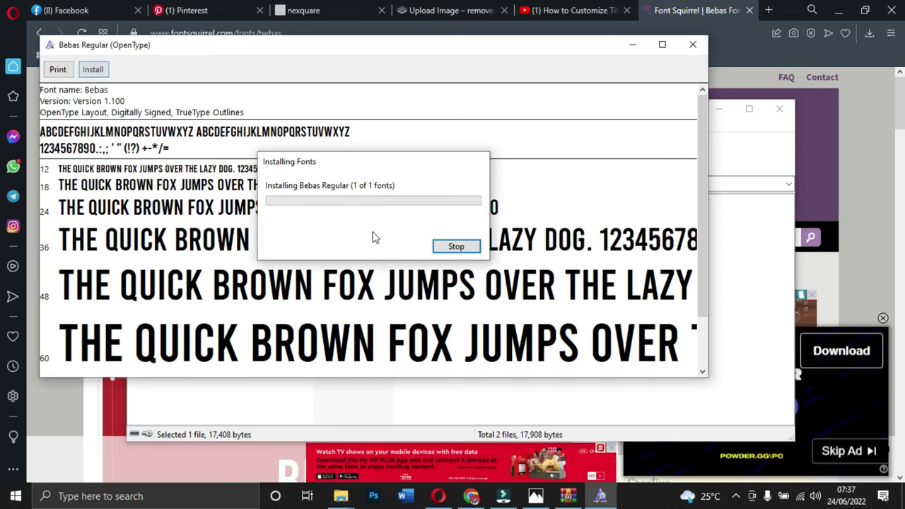
{"action": "left_click", "coordinate": [693, 45]}
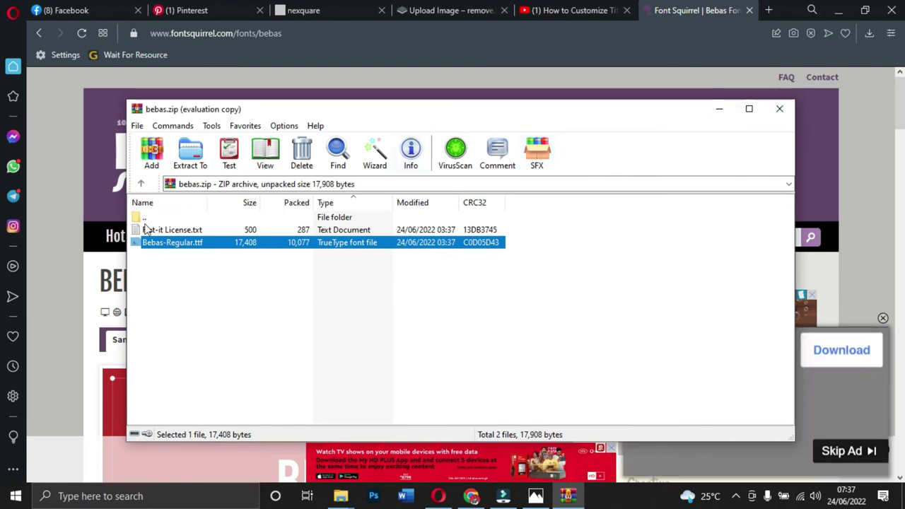
- Extract Bebas-Regular.ttf from bebas.zip into the desktop's Recent Fonts folder and close the archive
{"action": "left_click", "coordinate": [197, 154]}
{"action": "scroll", "coordinate": [505, 311], "scroll_direction": "down", "scroll_amount": 6}
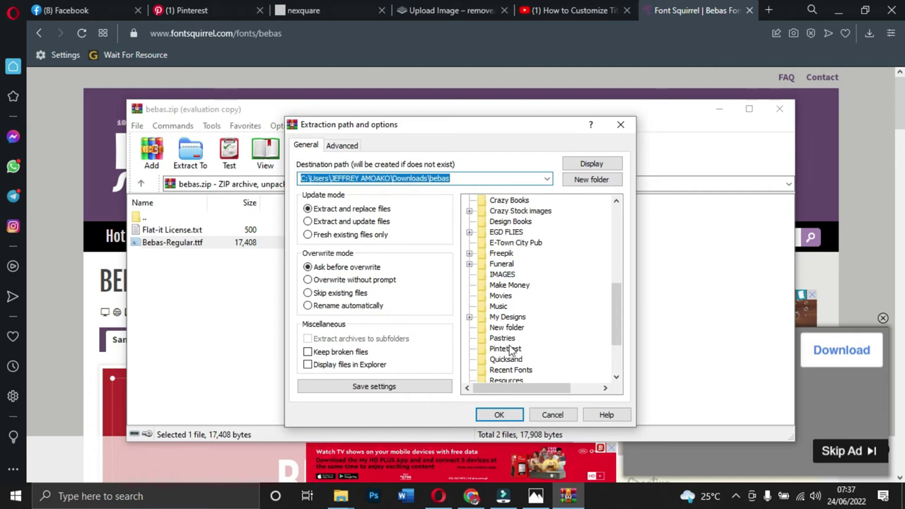
{"action": "scroll", "coordinate": [509, 345], "scroll_direction": "down", "scroll_amount": 1}
{"action": "left_click", "coordinate": [504, 339]}
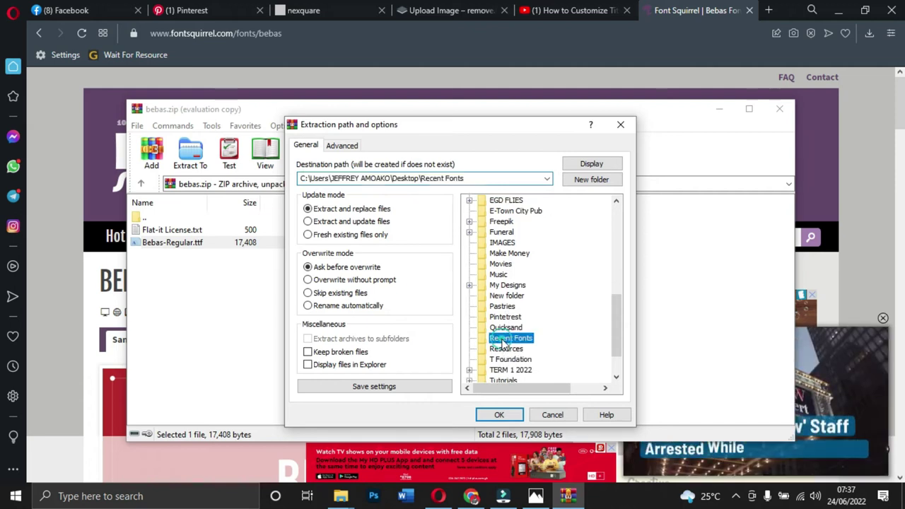
{"action": "left_click", "coordinate": [499, 414]}
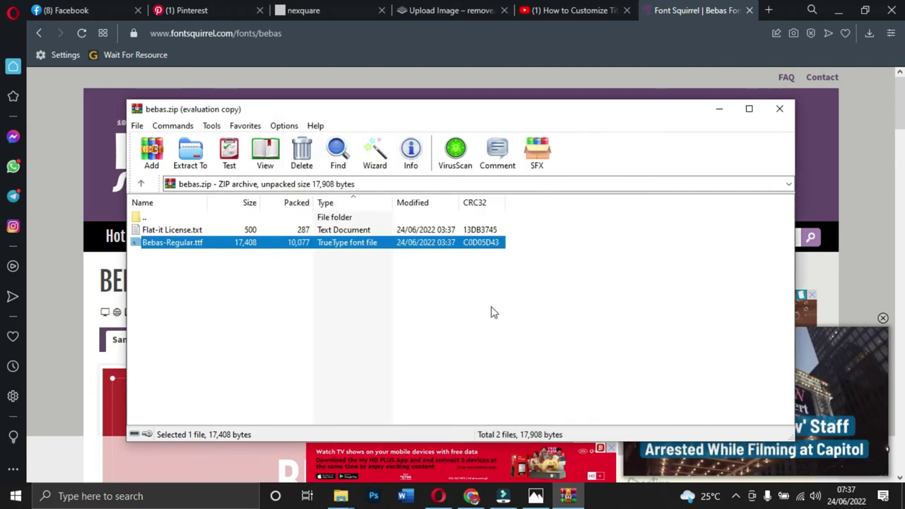
{"action": "left_click", "coordinate": [779, 108]}
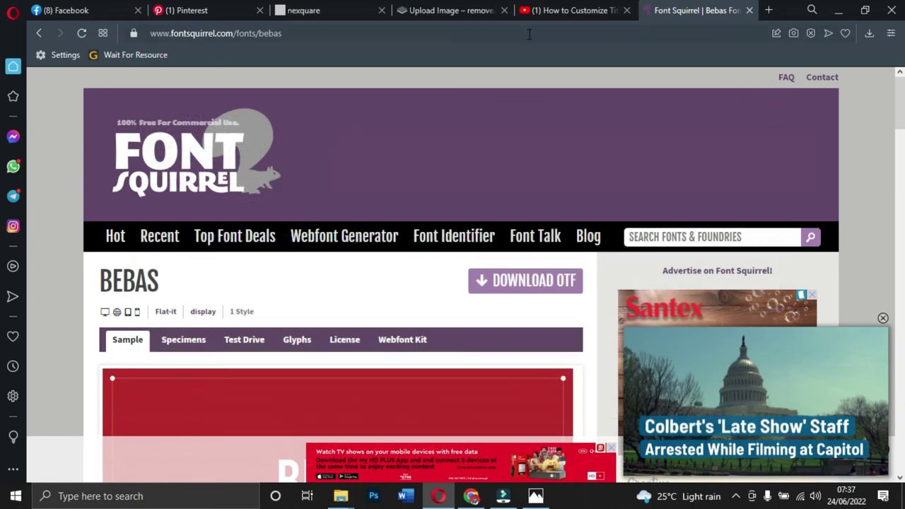
- Search Font Squirrel for MONS, open the second suggested foundry and look through its fonts
{"action": "type", "text": "MO"}
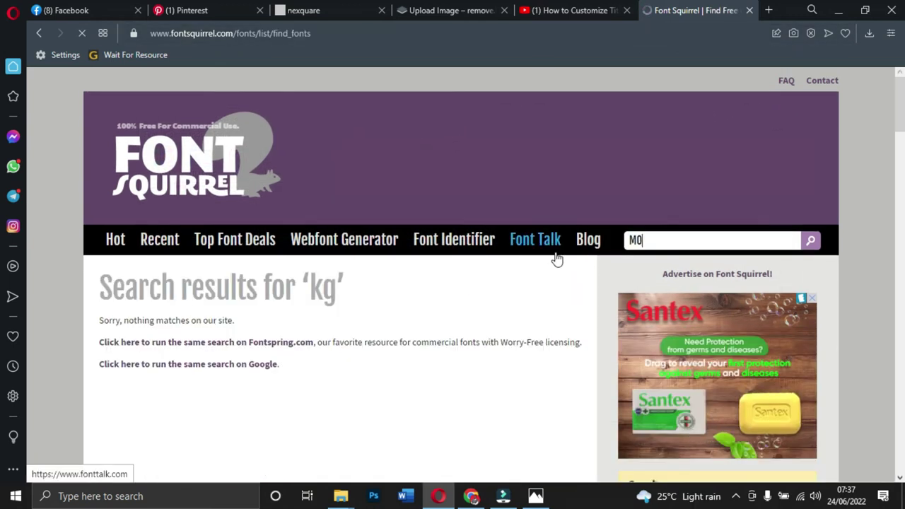
{"action": "type", "text": "NS"}
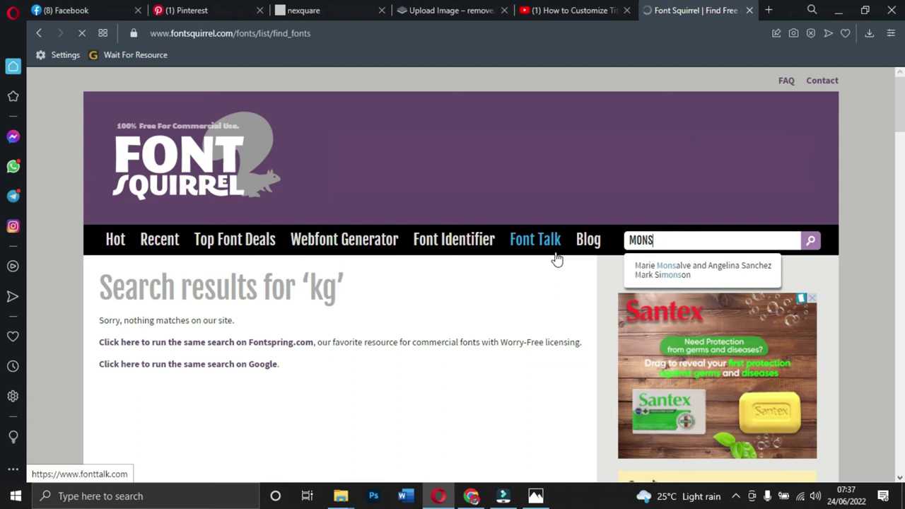
{"action": "left_click", "coordinate": [667, 277]}
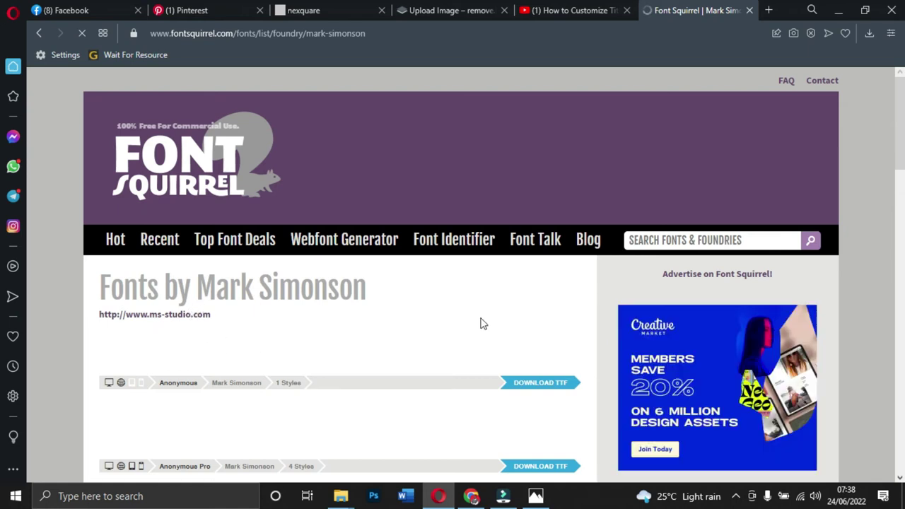
{"action": "scroll", "coordinate": [424, 390], "scroll_direction": "down", "scroll_amount": 5}
{"action": "scroll", "coordinate": [326, 289], "scroll_direction": "up", "scroll_amount": 5}
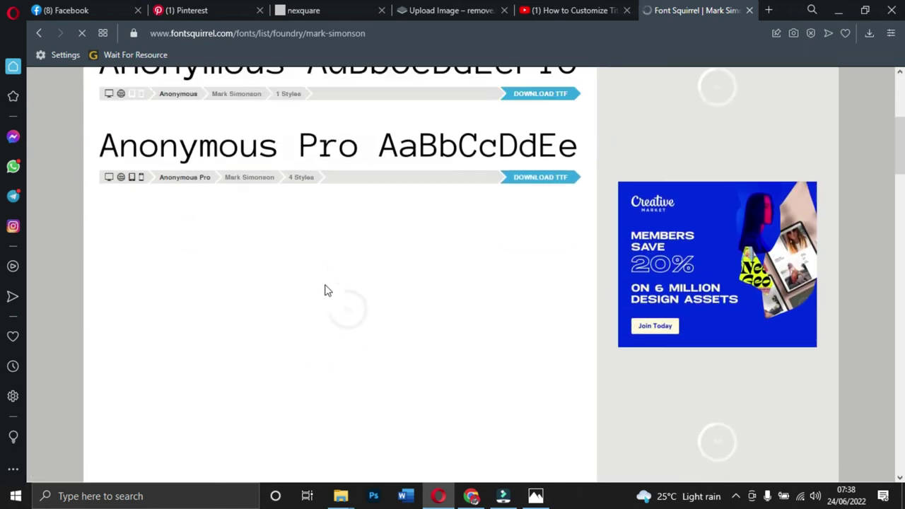
{"action": "scroll", "coordinate": [300, 322], "scroll_direction": "down", "scroll_amount": 2}
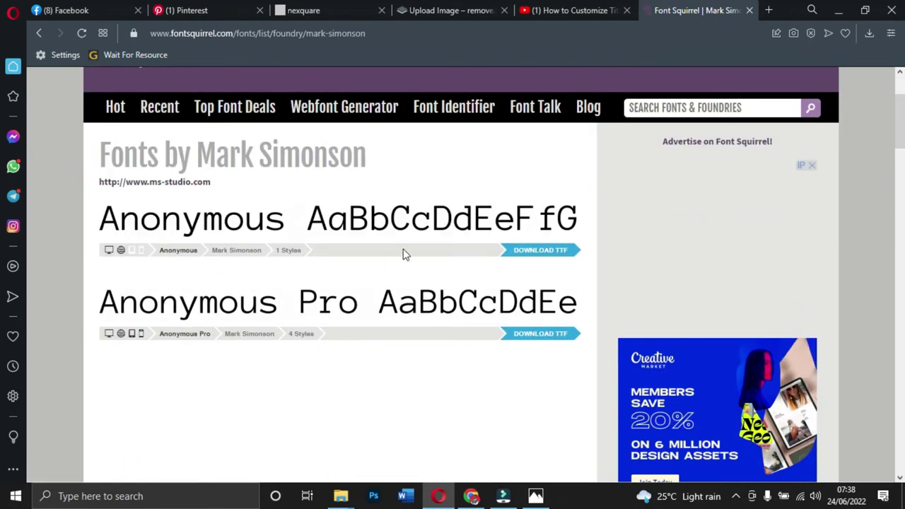
{"action": "scroll", "coordinate": [414, 256], "scroll_direction": "down", "scroll_amount": 6}
{"action": "scroll", "coordinate": [414, 256], "scroll_direction": "up", "scroll_amount": 8}
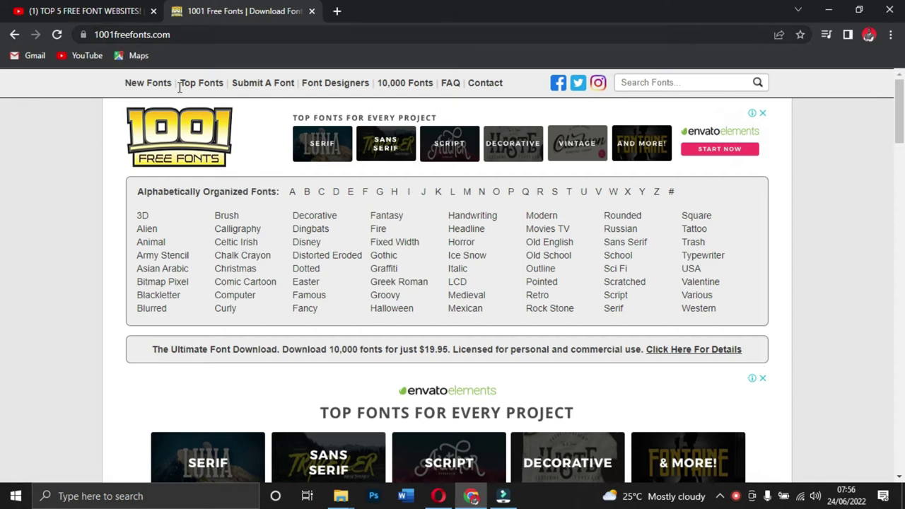
- Examine the 1001 Free Fonts home page's alphabetical categories and its new fonts list with the download and licence options
{"action": "scroll", "coordinate": [241, 228], "scroll_direction": "down", "scroll_amount": 2}
{"action": "scroll", "coordinate": [188, 200], "scroll_direction": "up", "scroll_amount": 1}
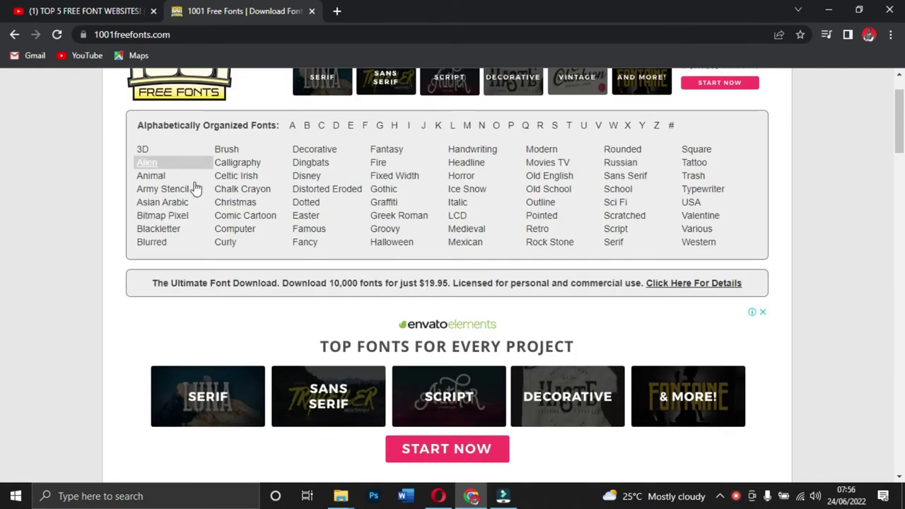
{"action": "scroll", "coordinate": [192, 187], "scroll_direction": "up", "scroll_amount": 1}
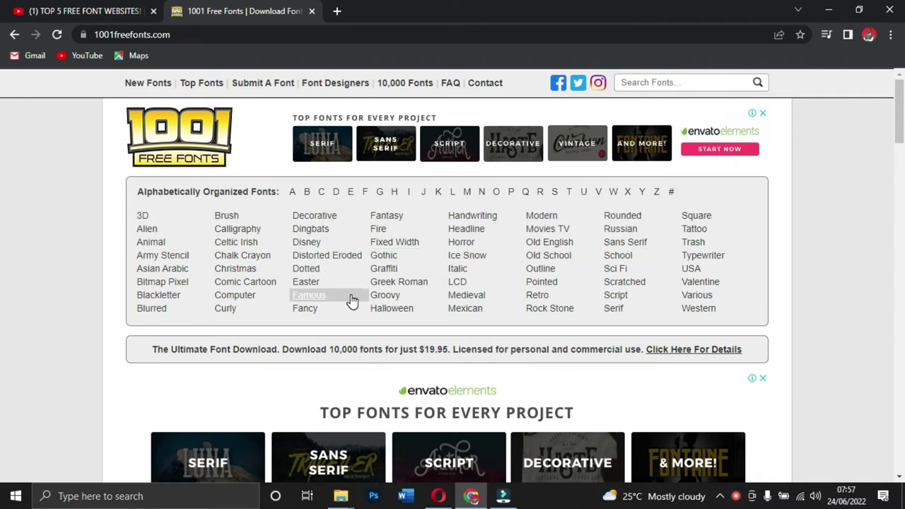
{"action": "scroll", "coordinate": [351, 300], "scroll_direction": "down", "scroll_amount": 2}
{"action": "scroll", "coordinate": [352, 299], "scroll_direction": "down", "scroll_amount": 3}
{"action": "scroll", "coordinate": [354, 295], "scroll_direction": "up", "scroll_amount": 3}
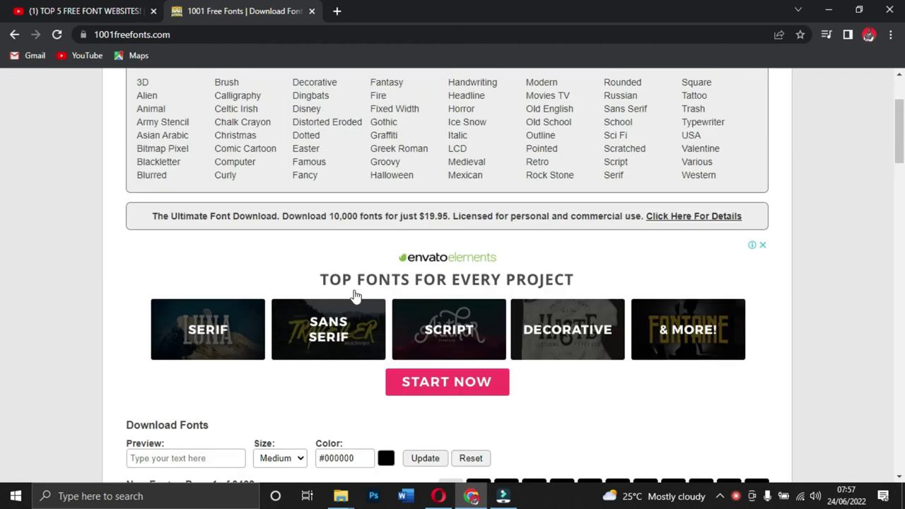
{"action": "scroll", "coordinate": [302, 271], "scroll_direction": "down", "scroll_amount": 5}
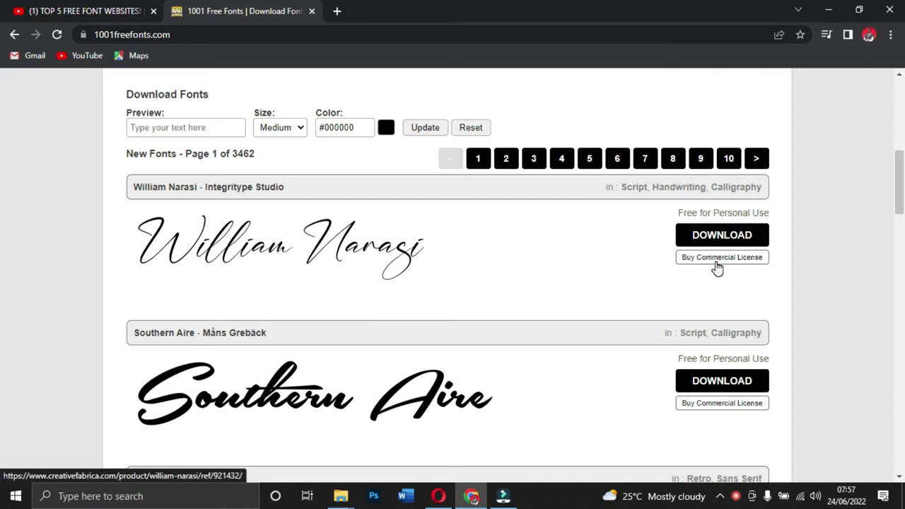
{"action": "scroll", "coordinate": [717, 267], "scroll_direction": "down", "scroll_amount": 2}
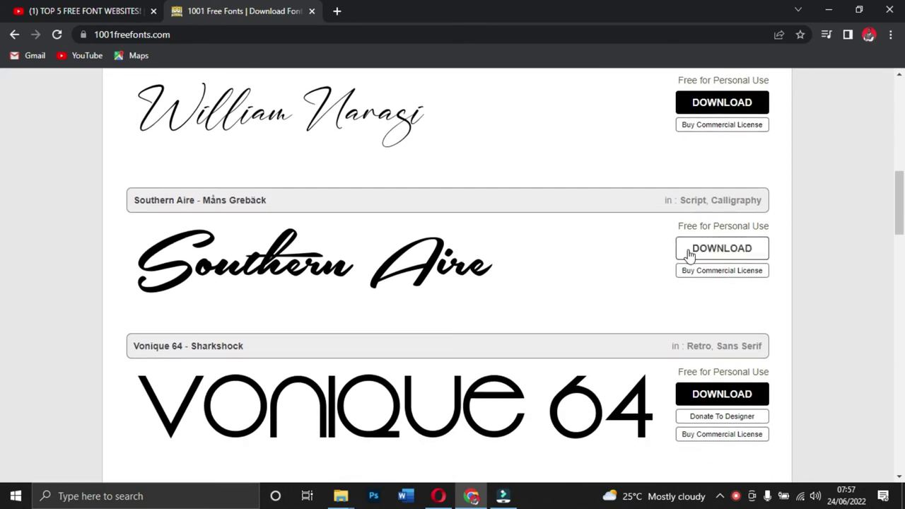
{"action": "scroll", "coordinate": [600, 280], "scroll_direction": "down", "scroll_amount": 3}
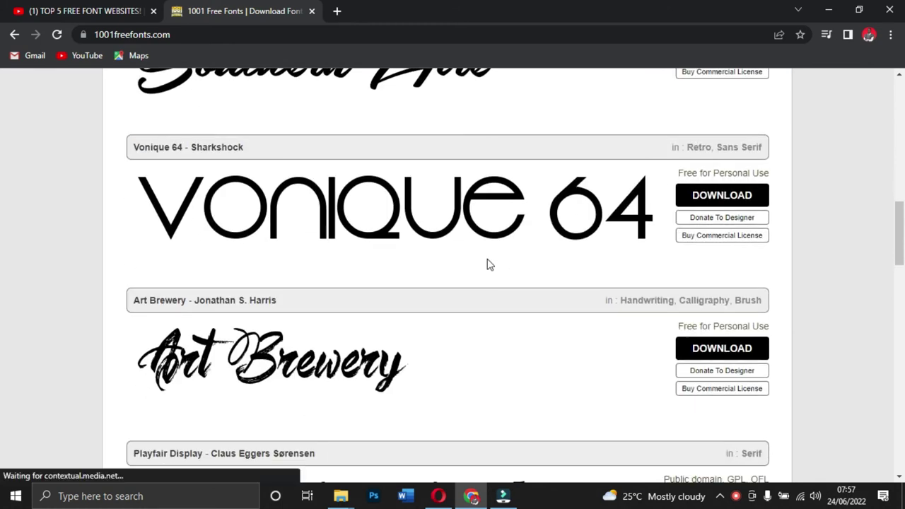
- Download the Vonique 64 font from 1001 Free Fonts and open vonique-64.zip
{"action": "scroll", "coordinate": [487, 263], "scroll_direction": "up", "scroll_amount": 1}
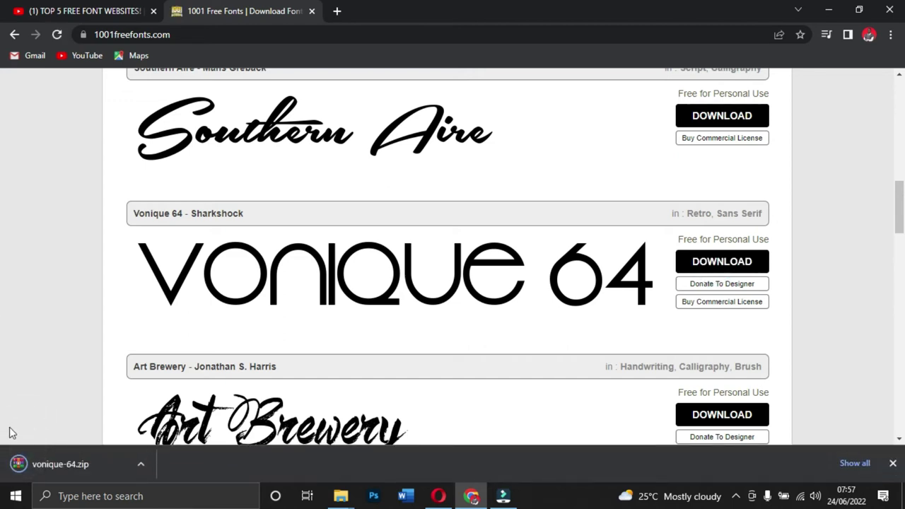
{"action": "left_click", "coordinate": [67, 471]}
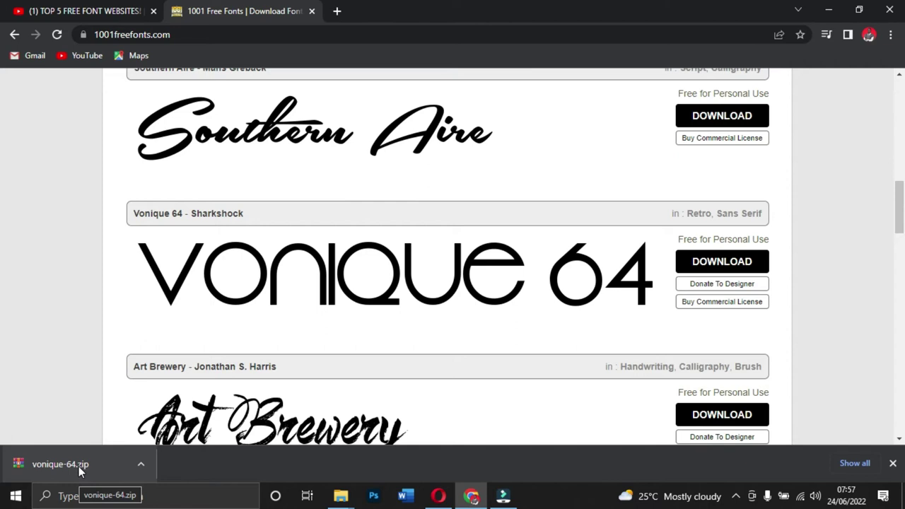
{"action": "left_click", "coordinate": [83, 467]}
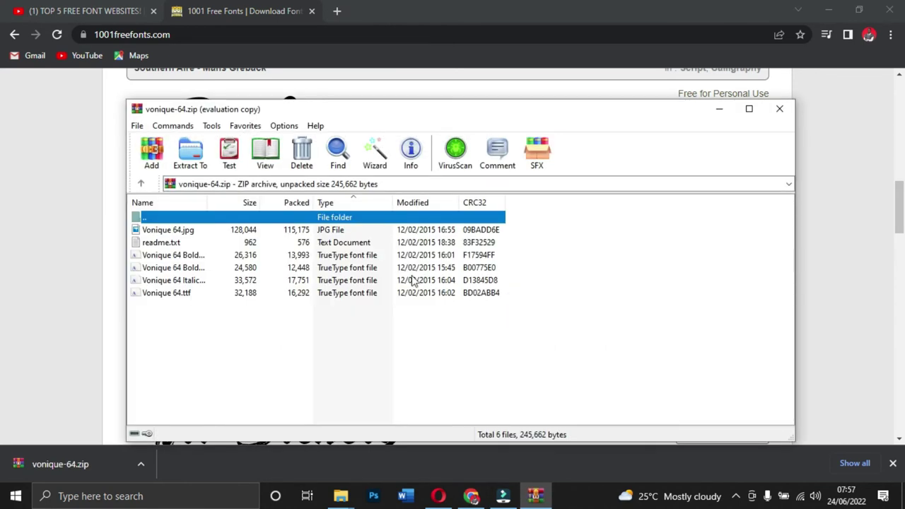
- Install Vonique 64 Bold Italic from the archive, replacing the copy when installing from the duplicate preview, and close both previews
{"action": "left_click", "coordinate": [155, 254]}
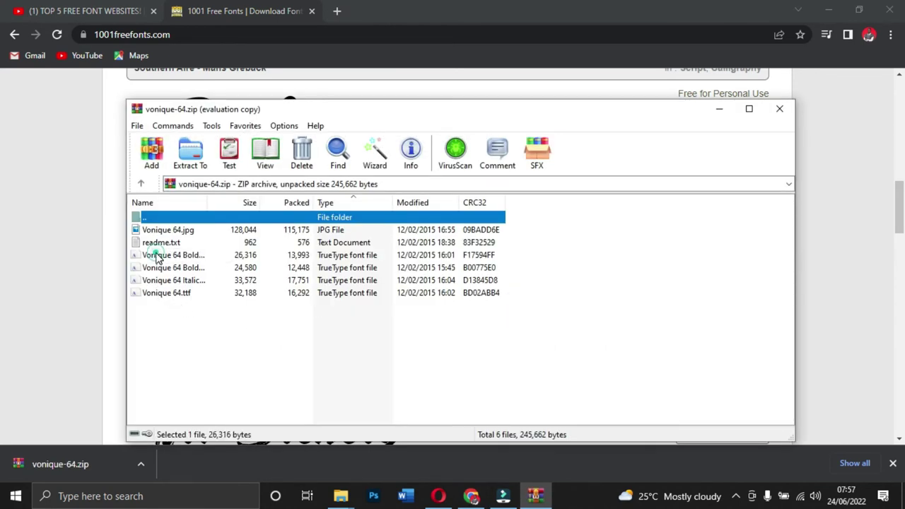
{"action": "double_click", "coordinate": [176, 257]}
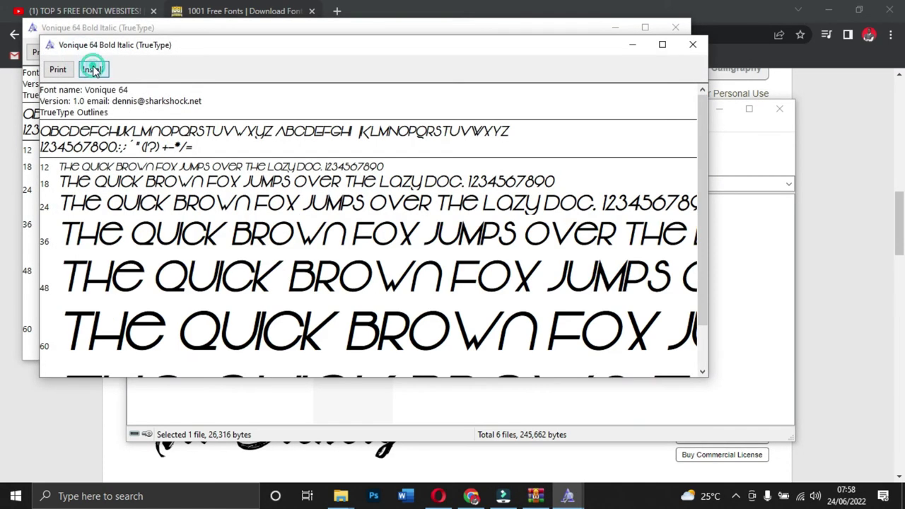
{"action": "left_click", "coordinate": [92, 69]}
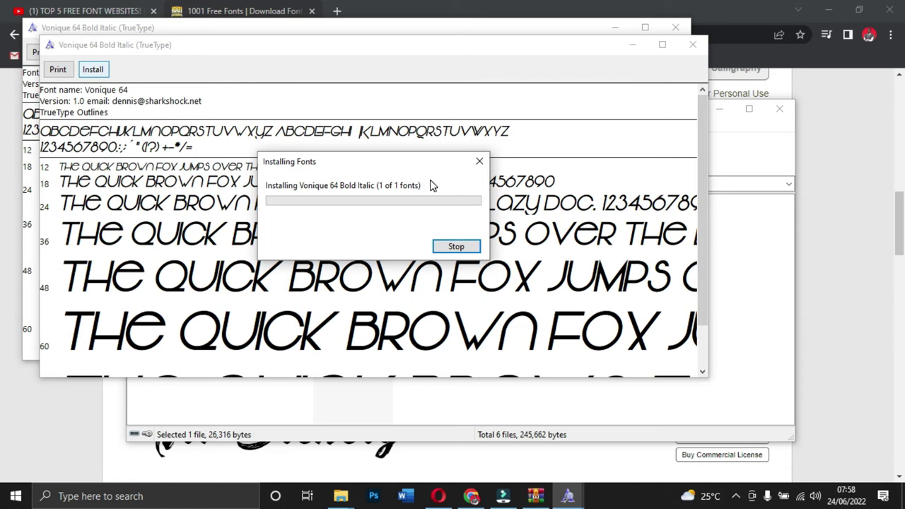
{"action": "left_click", "coordinate": [693, 45]}
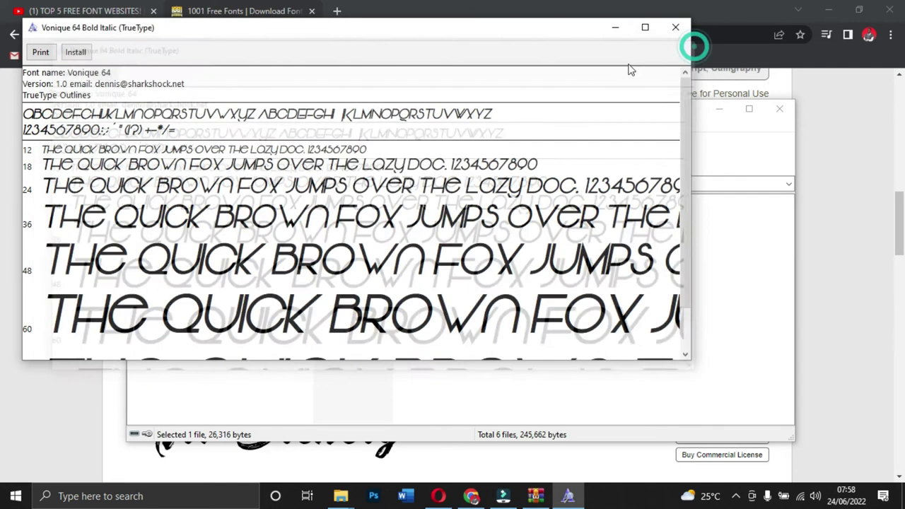
{"action": "left_click", "coordinate": [77, 53]}
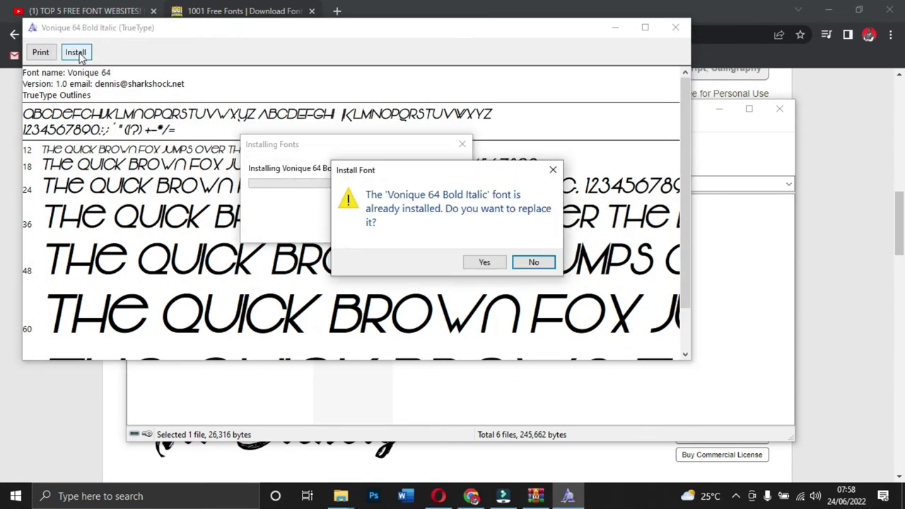
{"action": "left_click", "coordinate": [486, 261]}
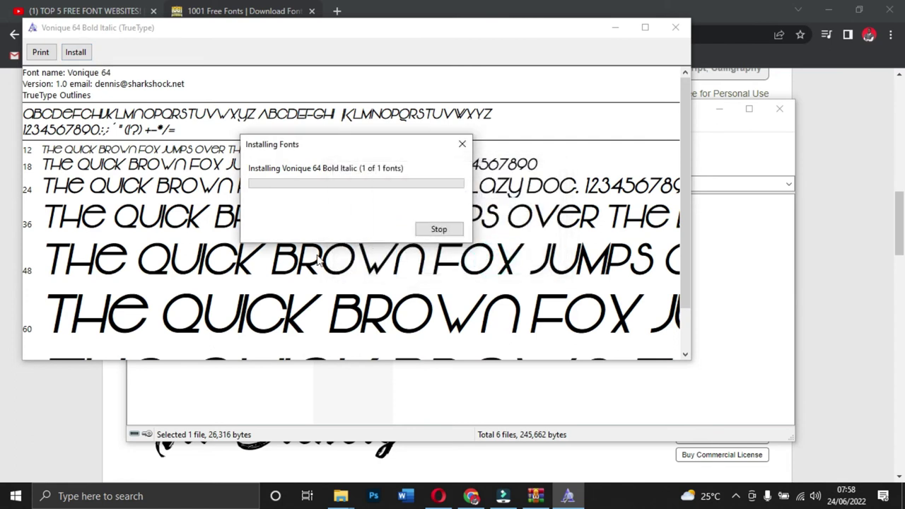
{"action": "left_click", "coordinate": [675, 29]}
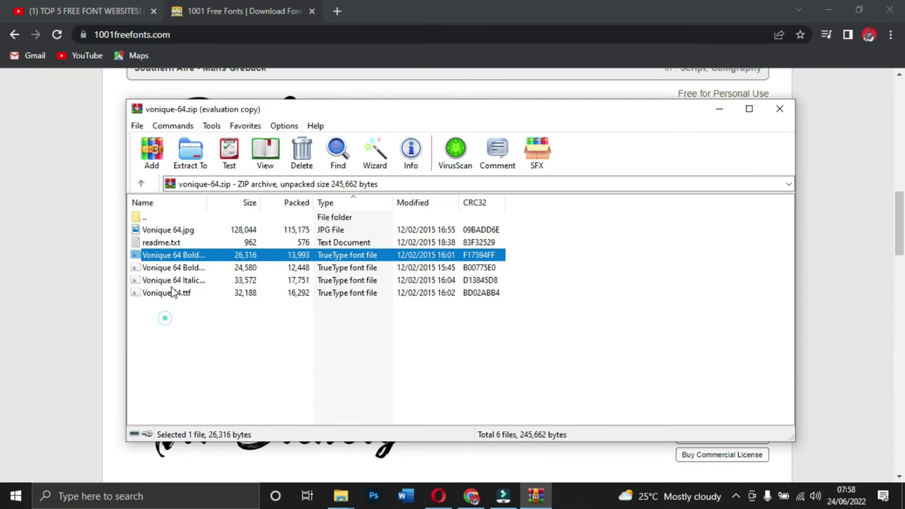
{"action": "left_click_drag", "start_coordinate": [173, 293], "coordinate": [177, 267]}
{"action": "left_click", "coordinate": [167, 318]}
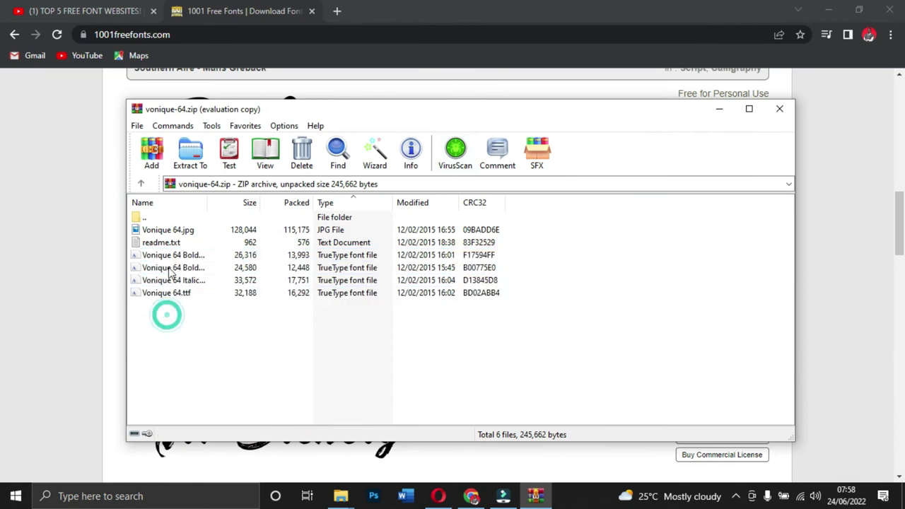
{"action": "left_click_drag", "start_coordinate": [149, 312], "coordinate": [164, 260]}
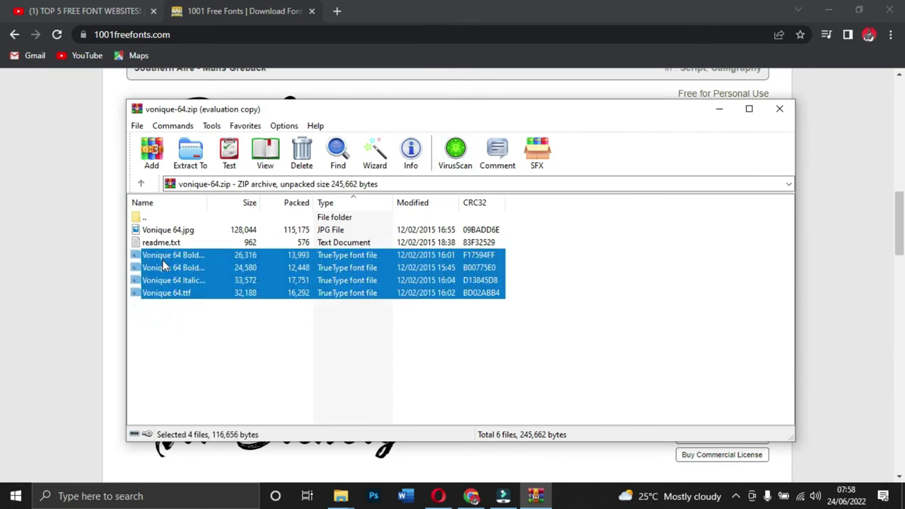
{"action": "right_click", "coordinate": [162, 261]}
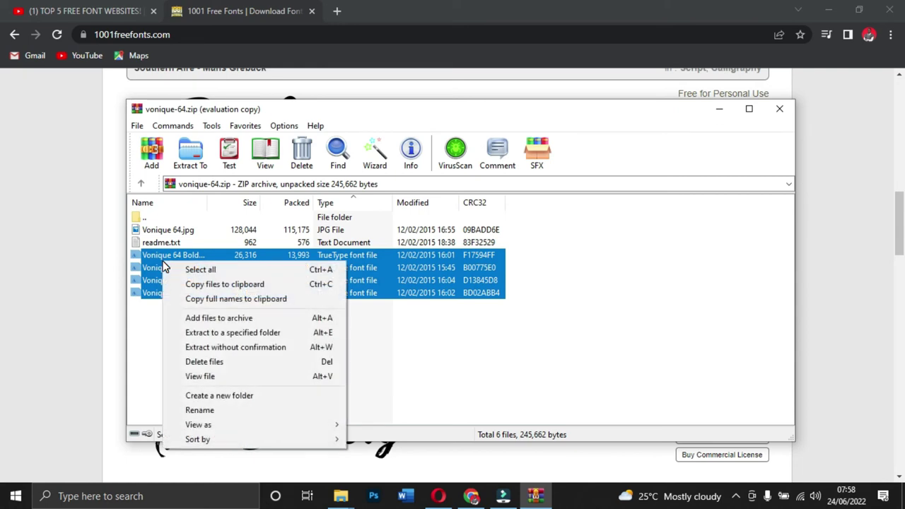
{"action": "key", "text": "Escape"}
{"action": "left_click", "coordinate": [158, 340]}
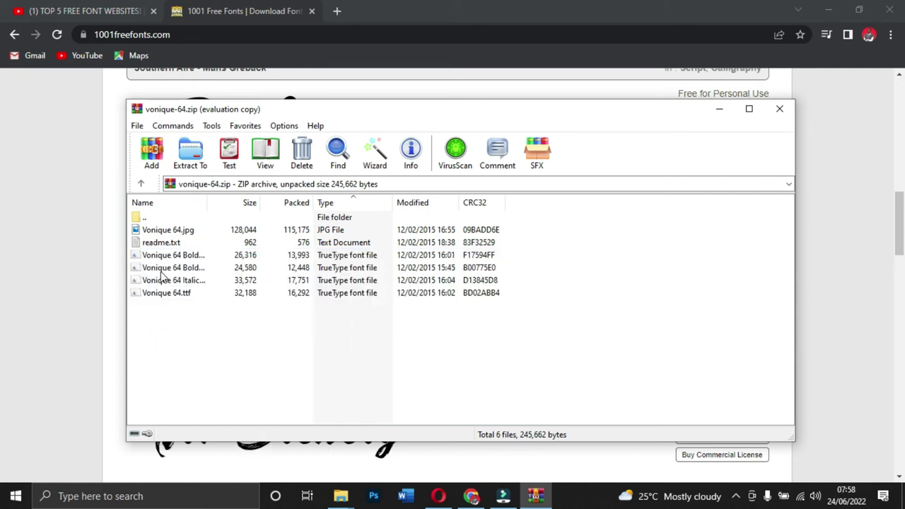
- Install Vonique 64.ttf and the Vonique 64 Italic font from the archive, closing each preview and minimising the archive window
{"action": "double_click", "coordinate": [157, 296]}
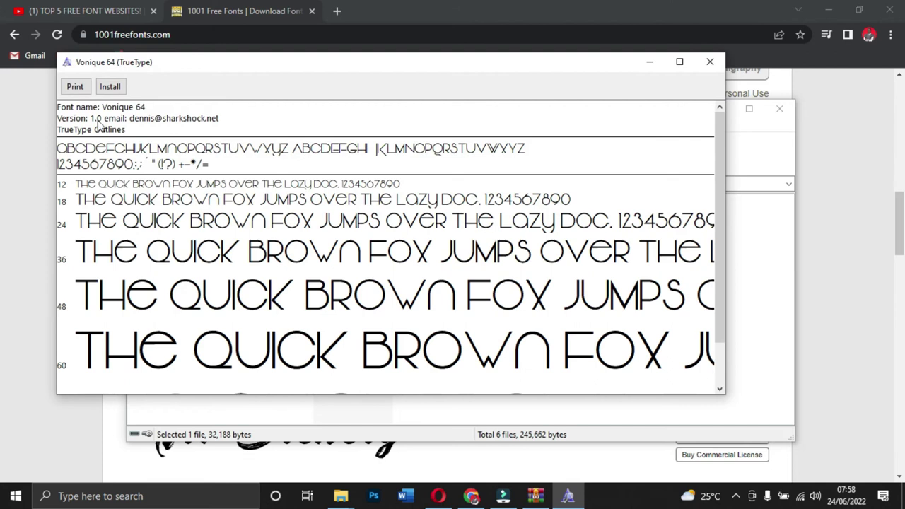
{"action": "left_click", "coordinate": [110, 87]}
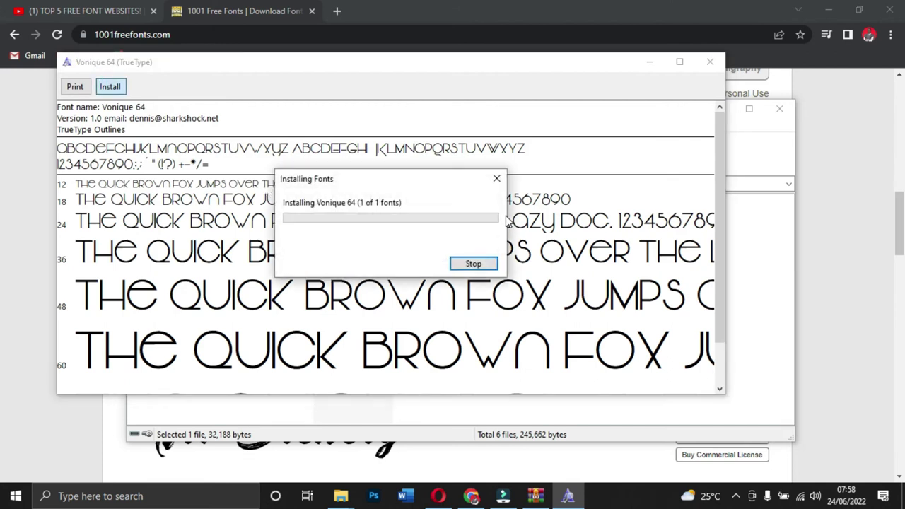
{"action": "left_click", "coordinate": [710, 64]}
{"action": "double_click", "coordinate": [164, 281]}
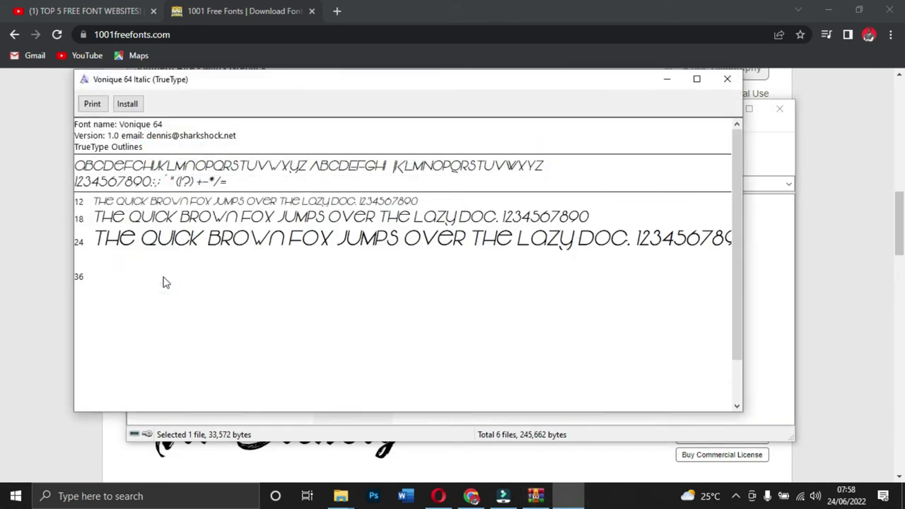
{"action": "left_click", "coordinate": [128, 104]}
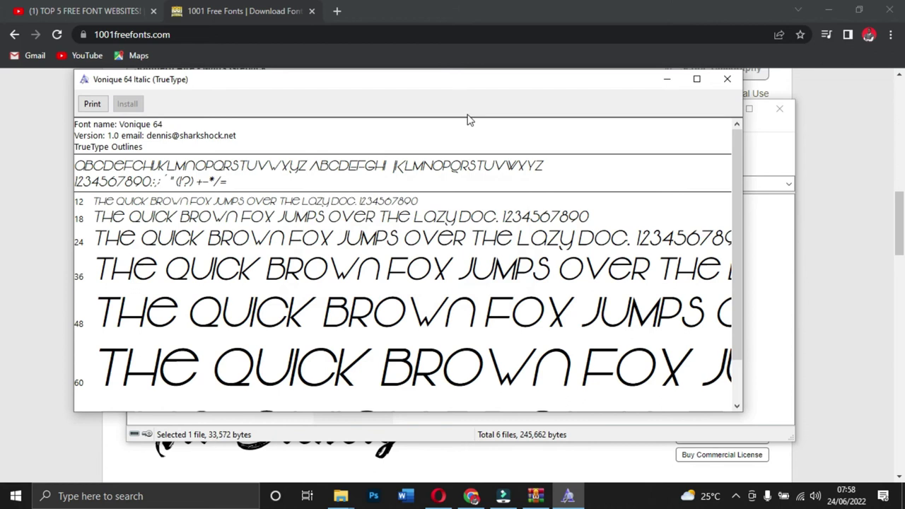
{"action": "left_click", "coordinate": [725, 79]}
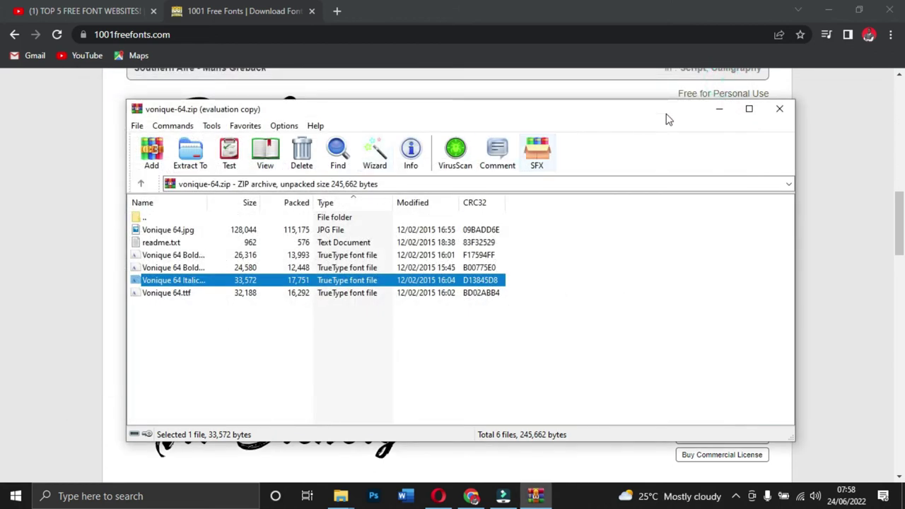
{"action": "left_click", "coordinate": [726, 111]}
- Look over the new fonts list and download the Southern Aire font
{"action": "scroll", "coordinate": [276, 237], "scroll_direction": "up", "scroll_amount": 1}
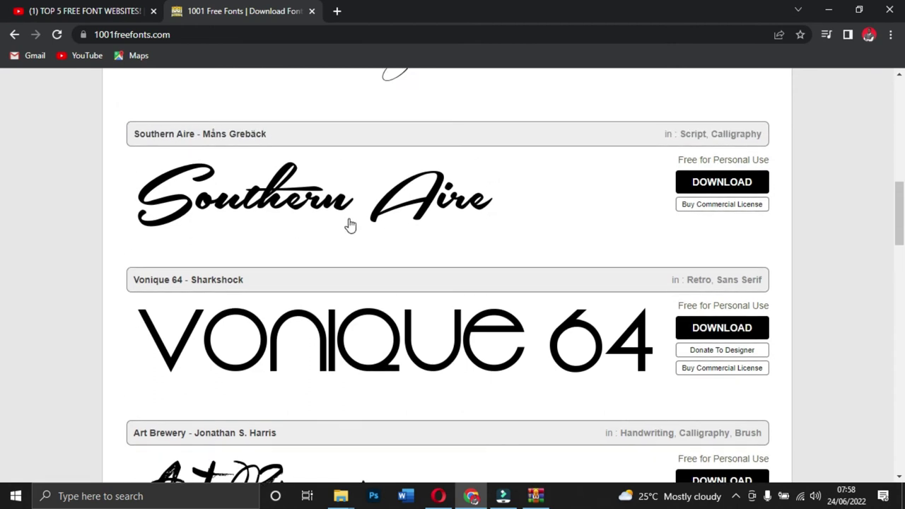
{"action": "scroll", "coordinate": [350, 225], "scroll_direction": "down", "scroll_amount": 2}
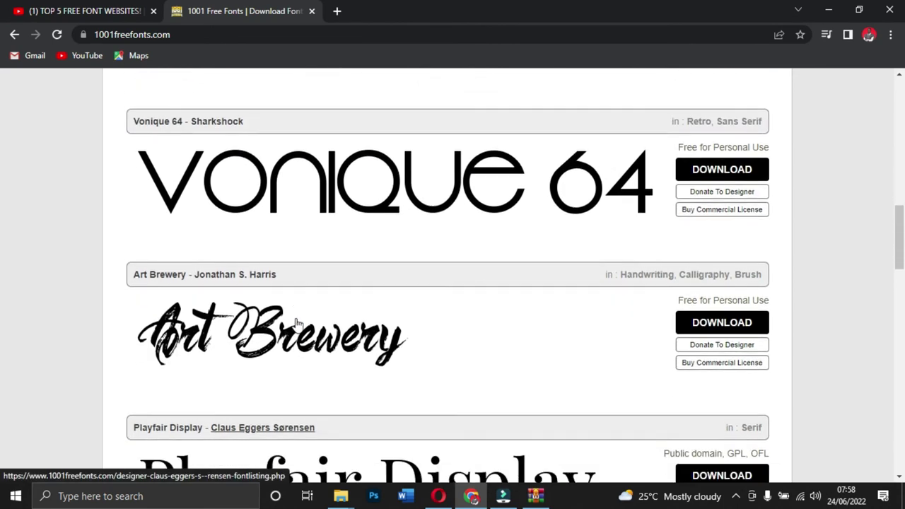
{"action": "scroll", "coordinate": [297, 323], "scroll_direction": "down", "scroll_amount": 3}
{"action": "scroll", "coordinate": [402, 265], "scroll_direction": "up", "scroll_amount": 5}
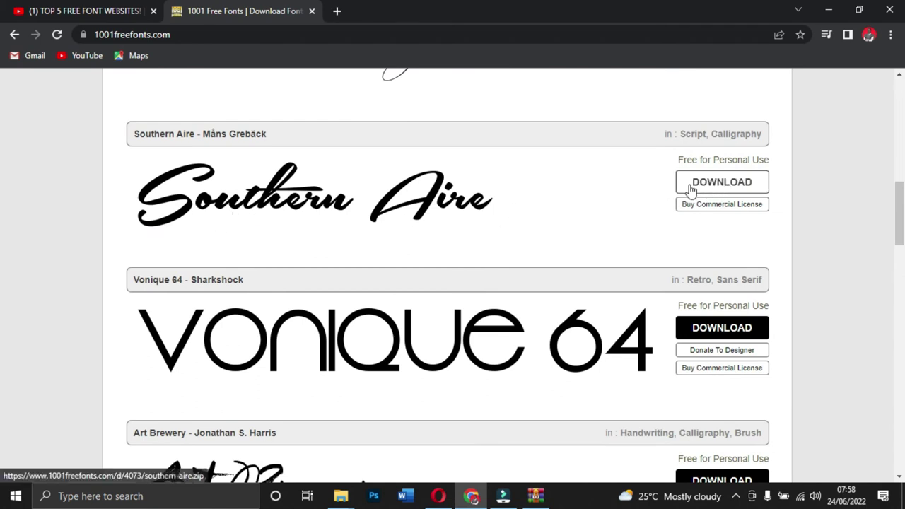
{"action": "left_click", "coordinate": [715, 186]}
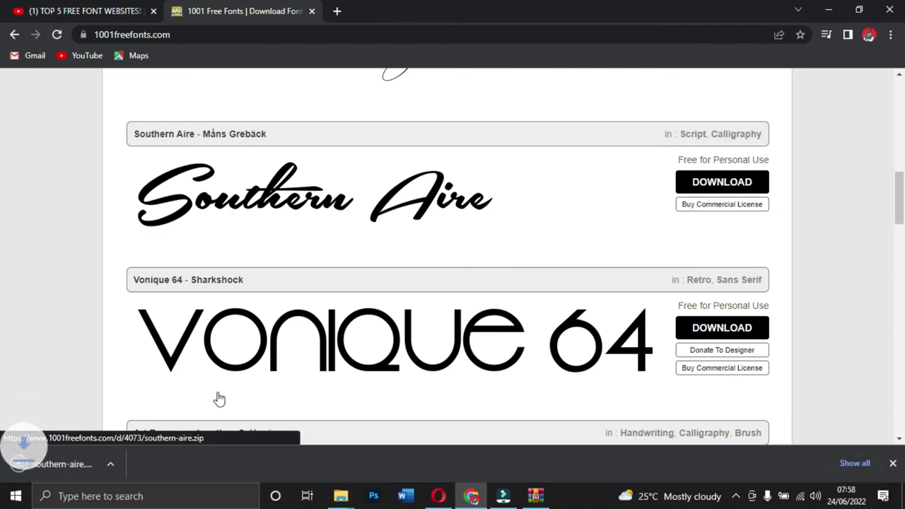
- Open southern-aire.zip, install the Southern Aire Personal Use Only font from it, close the preview and minimise the archive window
{"action": "left_click", "coordinate": [78, 465]}
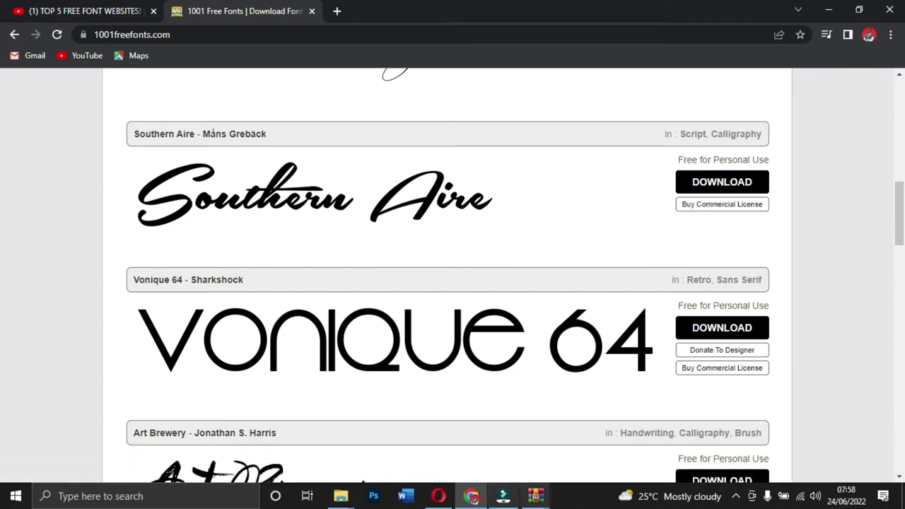
{"action": "left_click", "coordinate": [539, 494]}
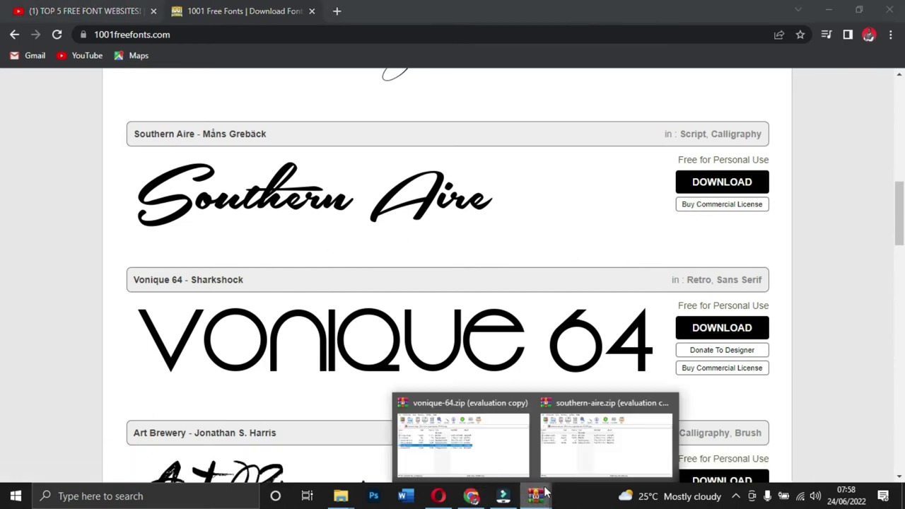
{"action": "left_click", "coordinate": [588, 438]}
{"action": "double_click", "coordinate": [155, 269]}
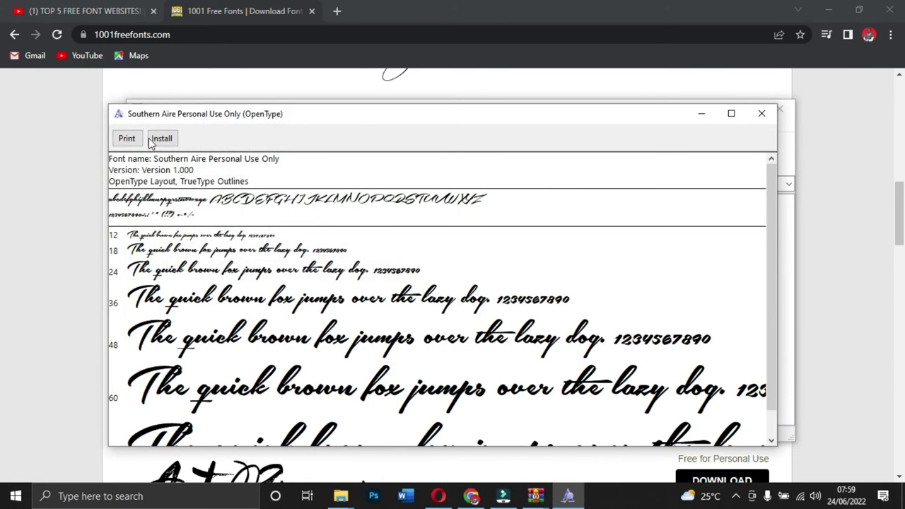
{"action": "left_click", "coordinate": [160, 140]}
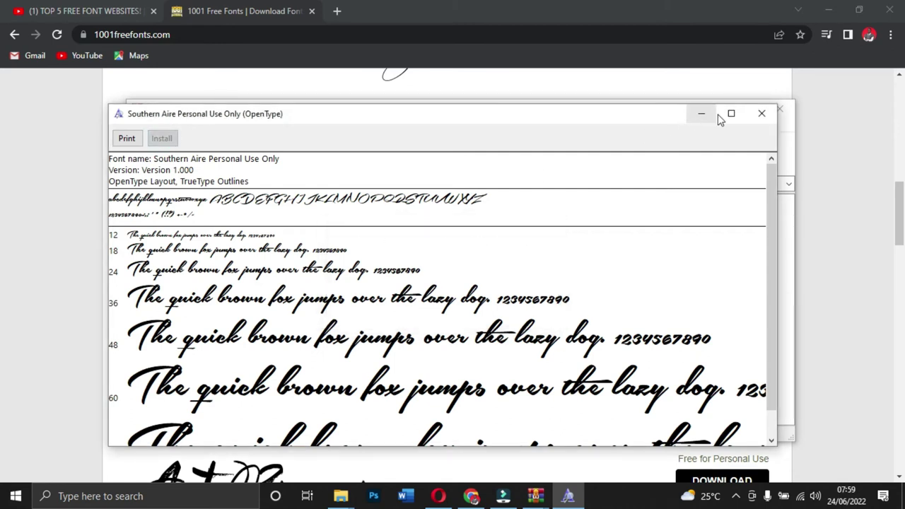
{"action": "left_click", "coordinate": [762, 114]}
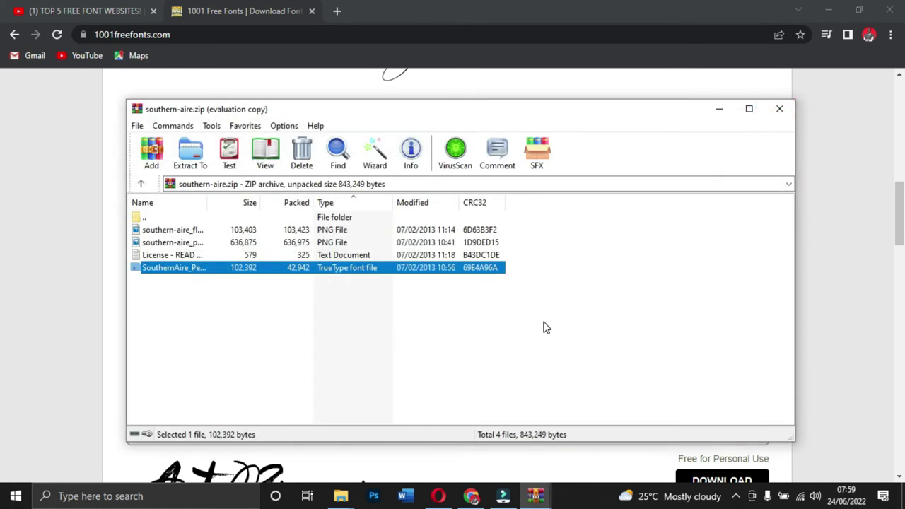
{"action": "left_click", "coordinate": [719, 113]}
- Look through the remaining fonts on the page, download the Playfair Display font and open playfair-display.zip
{"action": "scroll", "coordinate": [473, 272], "scroll_direction": "down", "scroll_amount": 7}
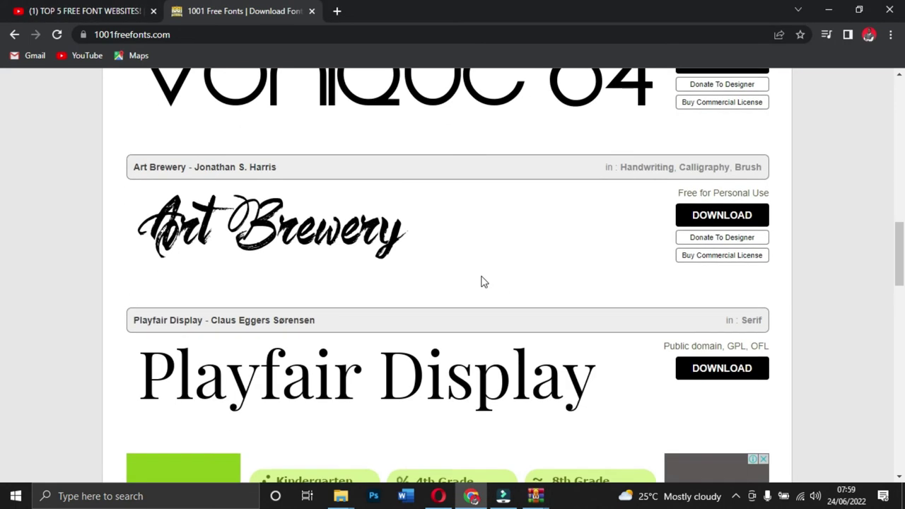
{"action": "scroll", "coordinate": [482, 281], "scroll_direction": "down", "scroll_amount": 10}
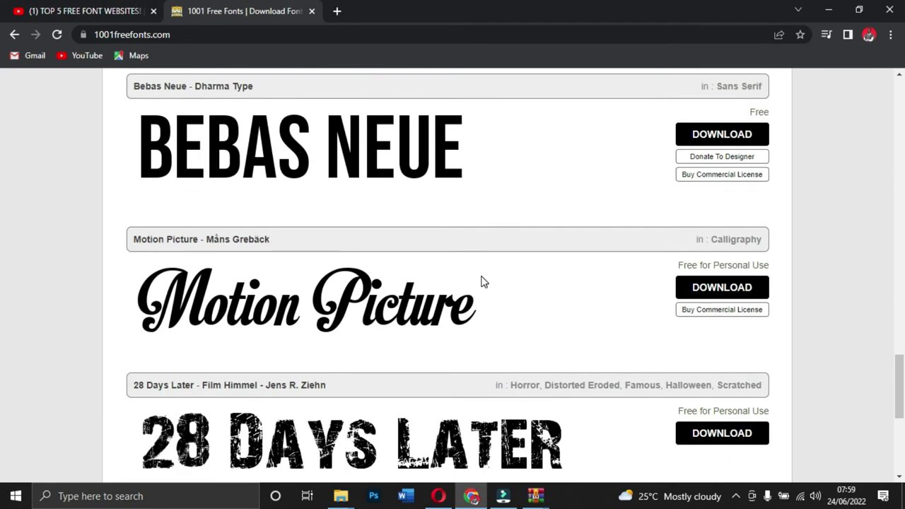
{"action": "scroll", "coordinate": [482, 279], "scroll_direction": "up", "scroll_amount": 6}
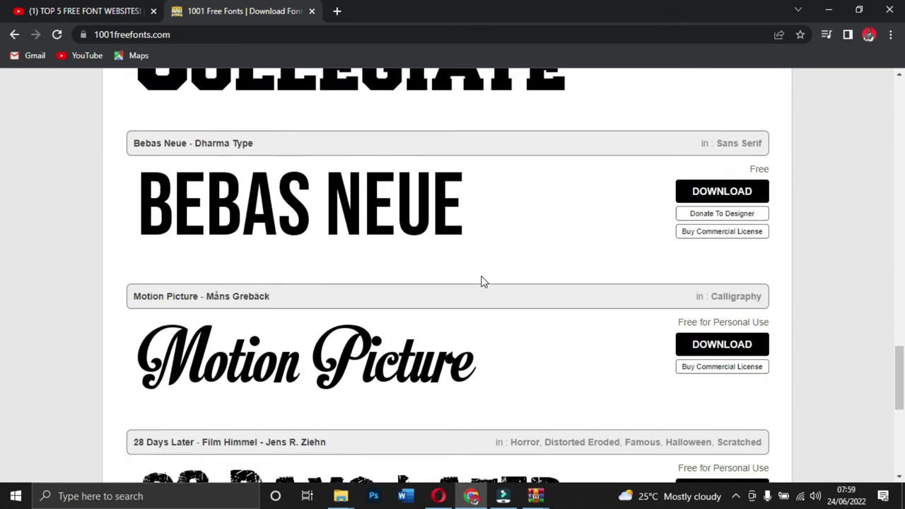
{"action": "scroll", "coordinate": [482, 281], "scroll_direction": "up", "scroll_amount": 6}
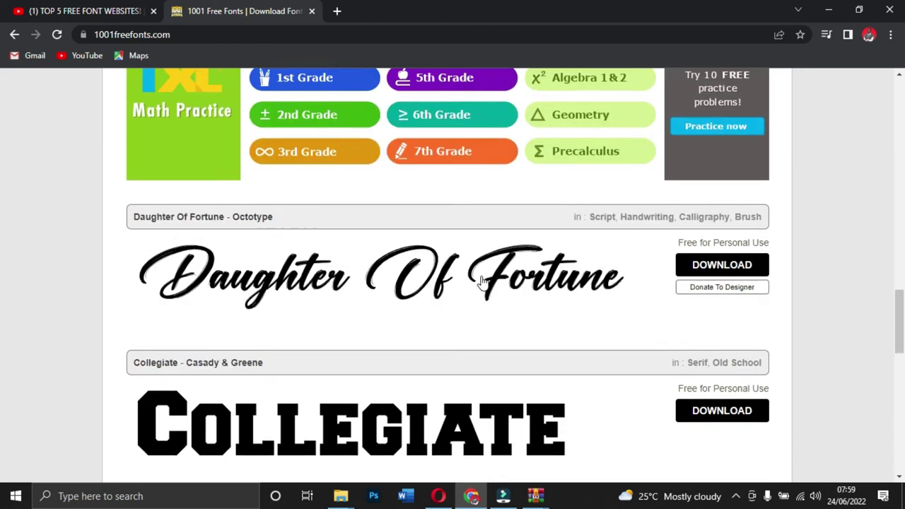
{"action": "scroll", "coordinate": [481, 281], "scroll_direction": "up", "scroll_amount": 3}
{"action": "scroll", "coordinate": [482, 282], "scroll_direction": "down", "scroll_amount": 2}
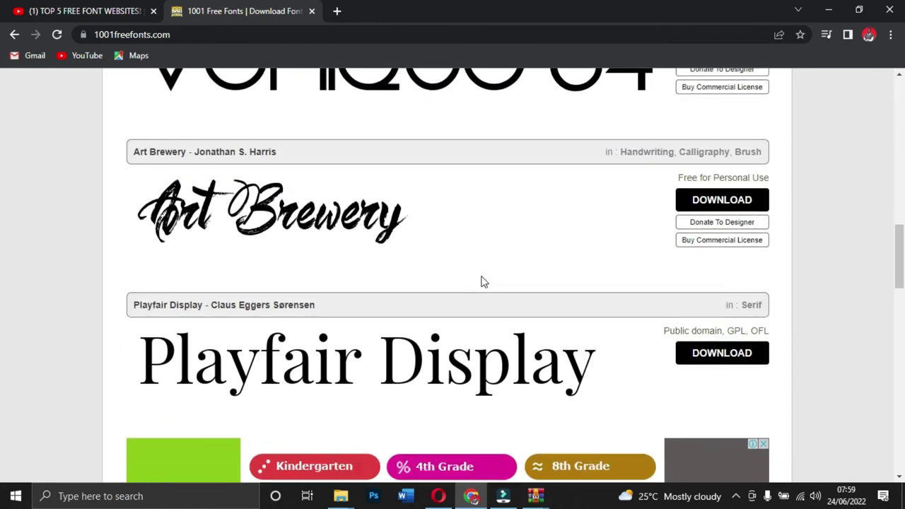
{"action": "left_click", "coordinate": [708, 247]}
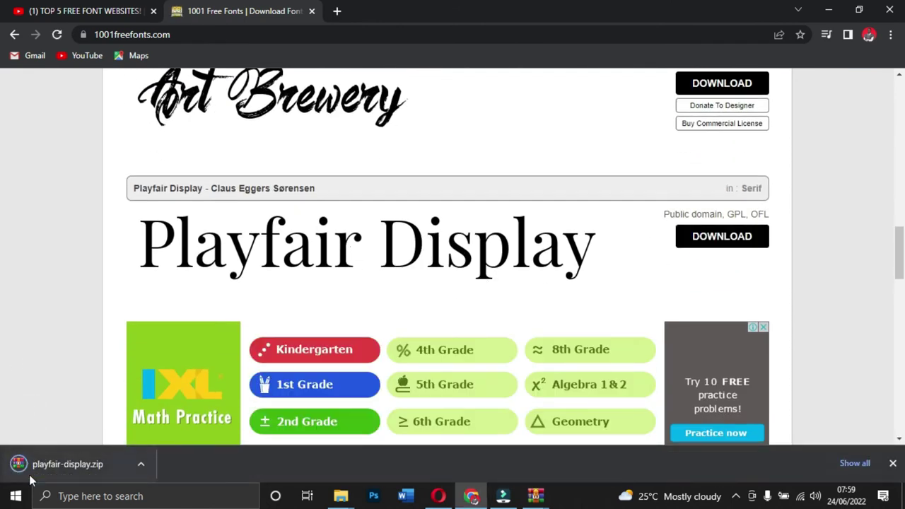
{"action": "left_click", "coordinate": [87, 474]}
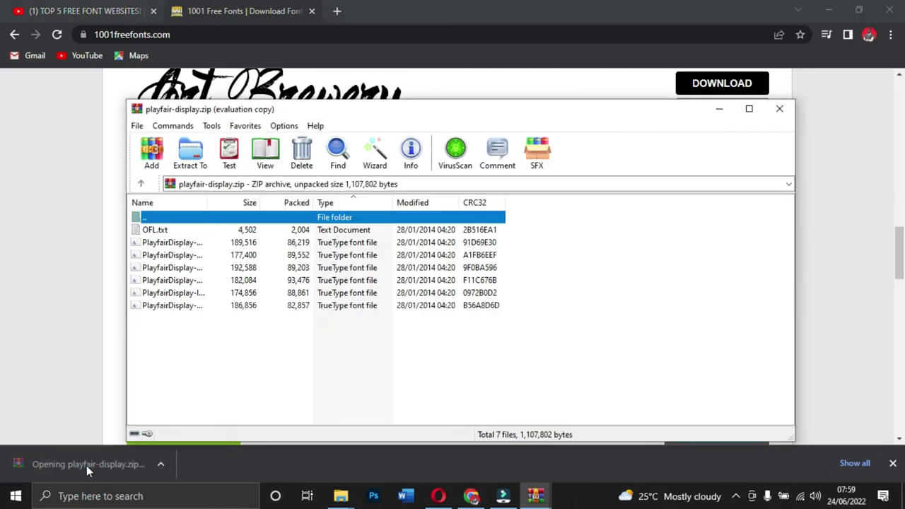
- Install Playfair Display Black and Playfair Display Black Italic from the archive, closing the first preview and minimising the second
{"action": "double_click", "coordinate": [172, 242]}
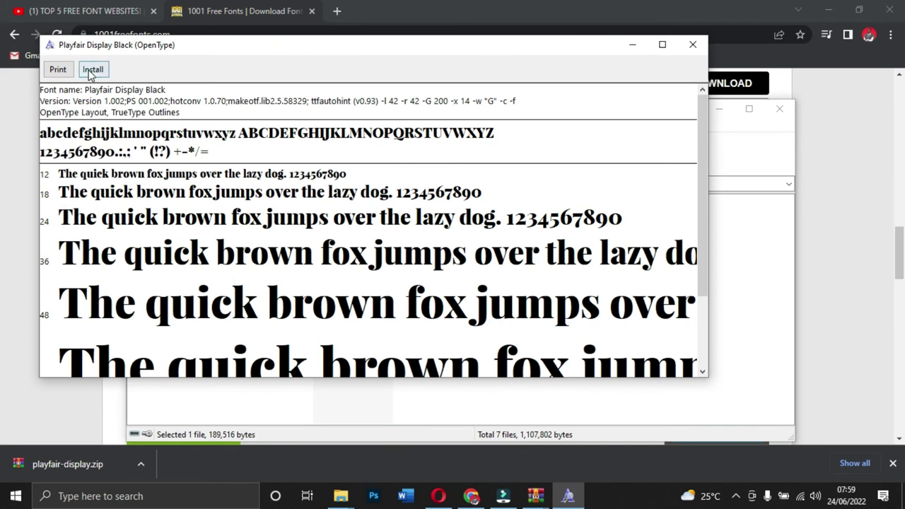
{"action": "left_click", "coordinate": [92, 70]}
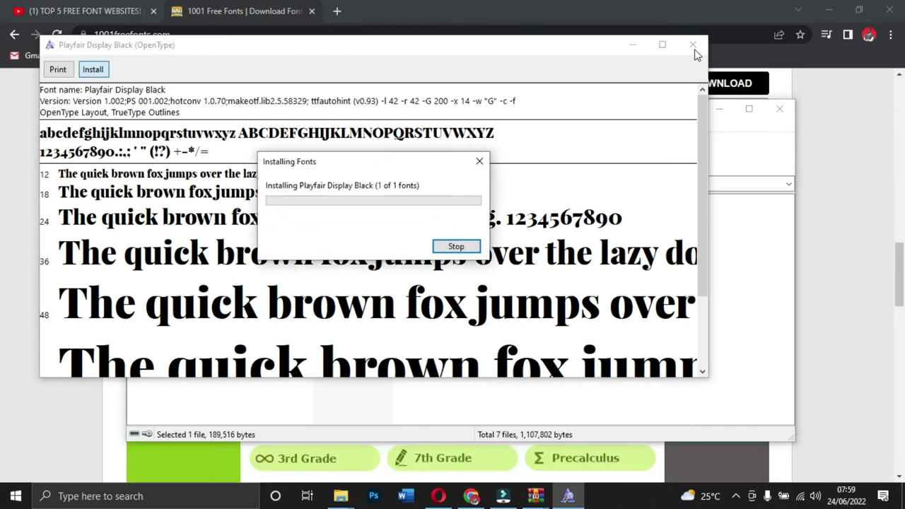
{"action": "left_click", "coordinate": [694, 46]}
{"action": "left_click", "coordinate": [167, 256]}
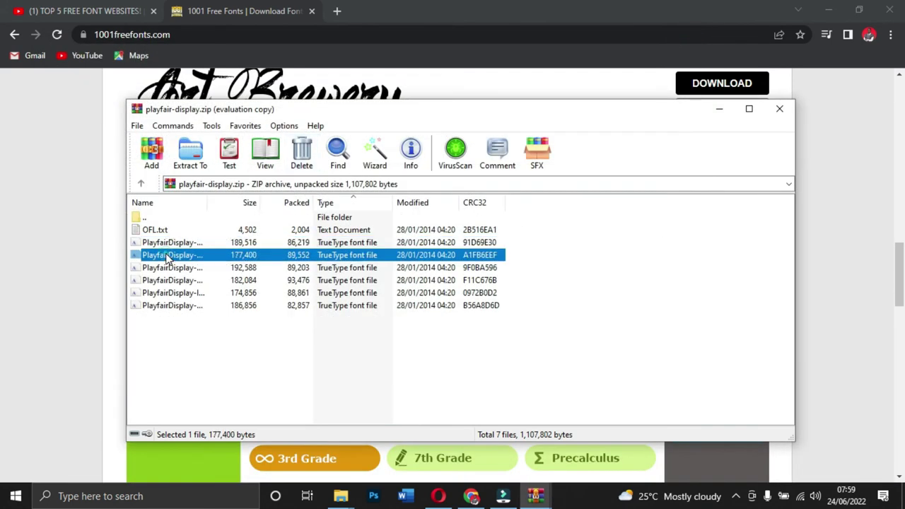
{"action": "double_click", "coordinate": [167, 259]}
{"action": "left_click", "coordinate": [110, 87]}
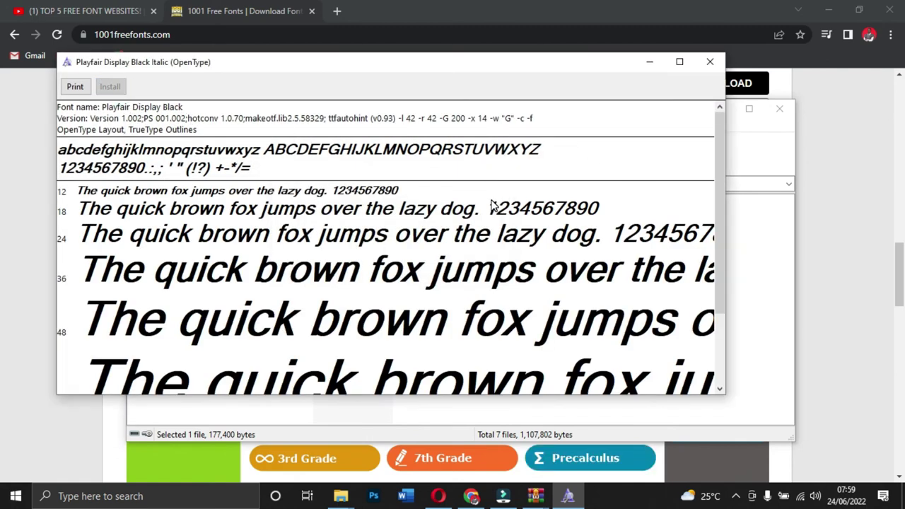
{"action": "left_click", "coordinate": [652, 65]}
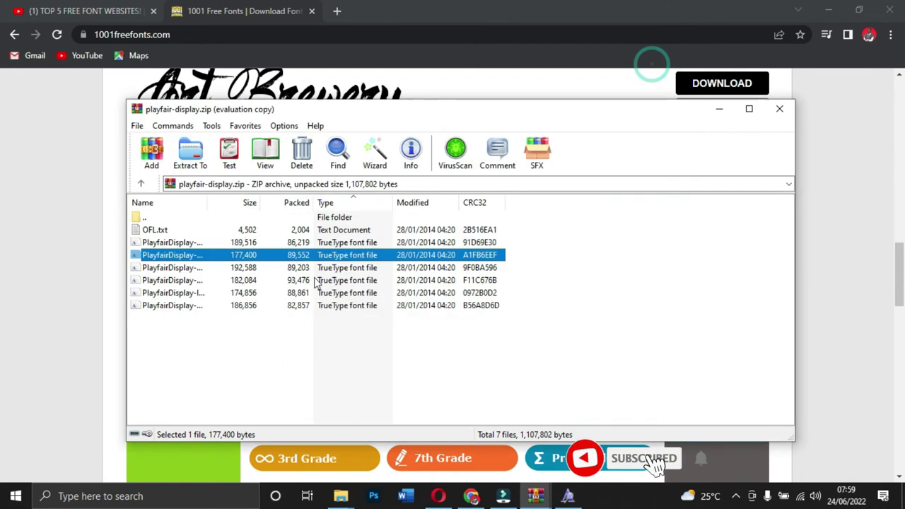
- Install Playfair Display Bold from the archive and minimise its preview
{"action": "double_click", "coordinate": [151, 269]}
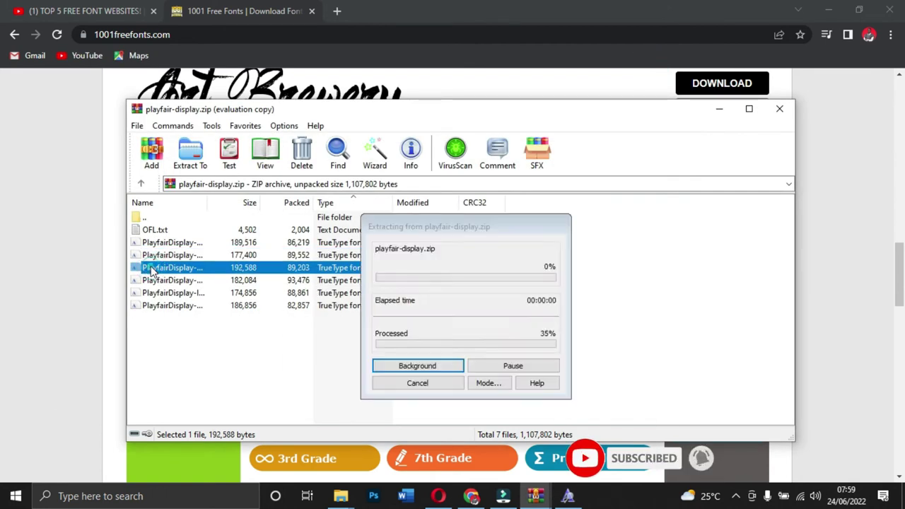
{"action": "left_click", "coordinate": [128, 104]}
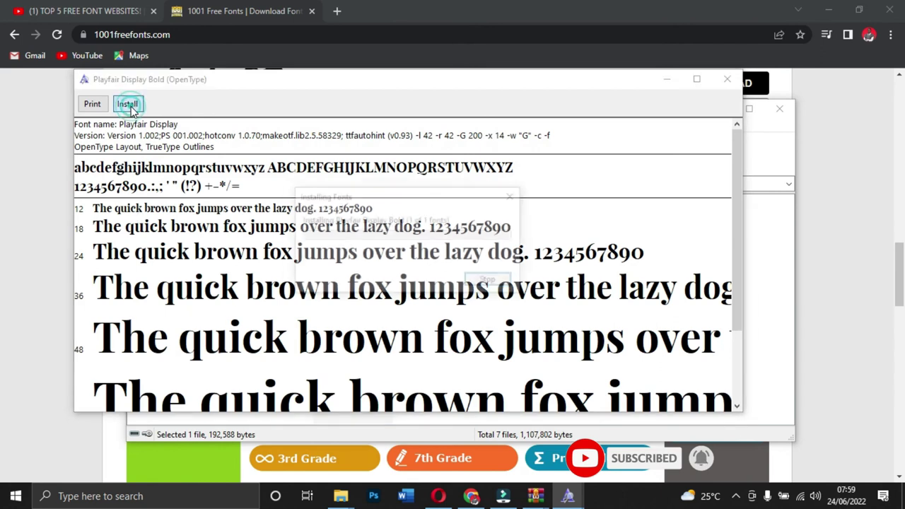
{"action": "left_click", "coordinate": [667, 79]}
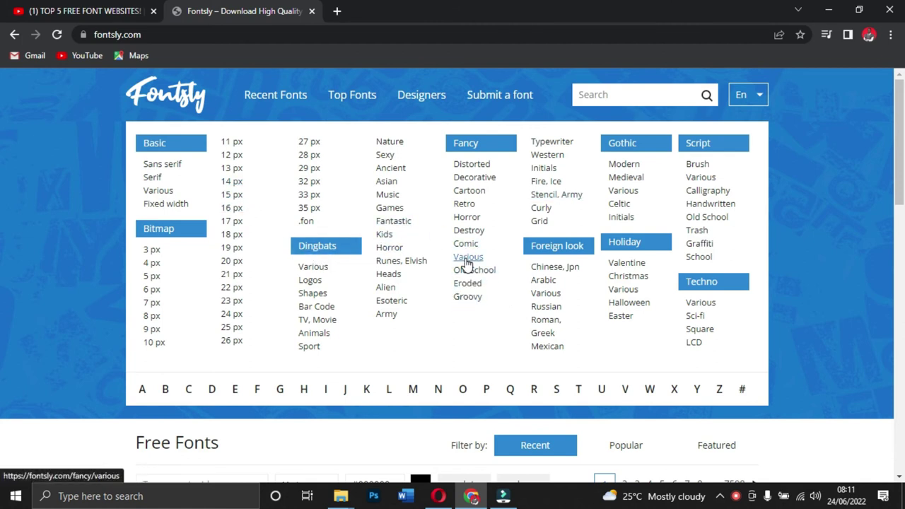
- Look over the recent free fonts on the first two pages of Fontsly
{"action": "scroll", "coordinate": [495, 311], "scroll_direction": "down", "scroll_amount": 6}
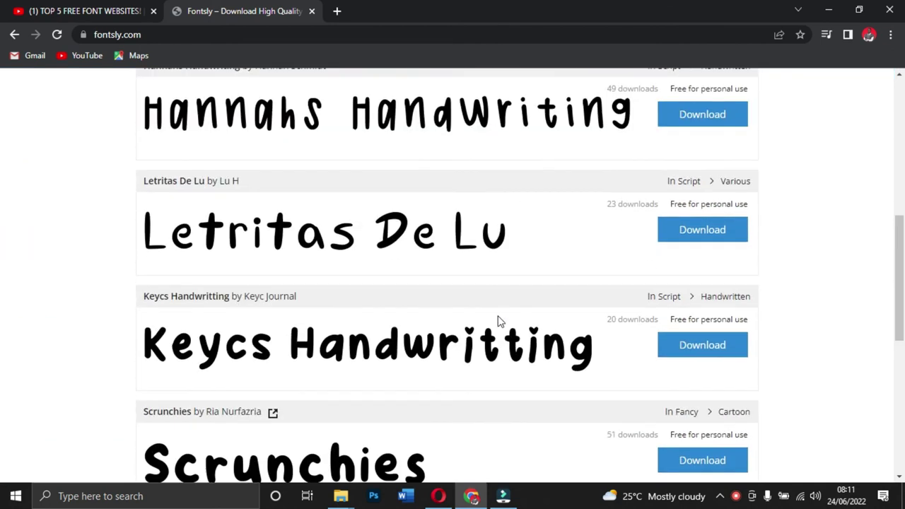
{"action": "scroll", "coordinate": [497, 321], "scroll_direction": "down", "scroll_amount": 1}
{"action": "scroll", "coordinate": [766, 305], "scroll_direction": "up", "scroll_amount": 3}
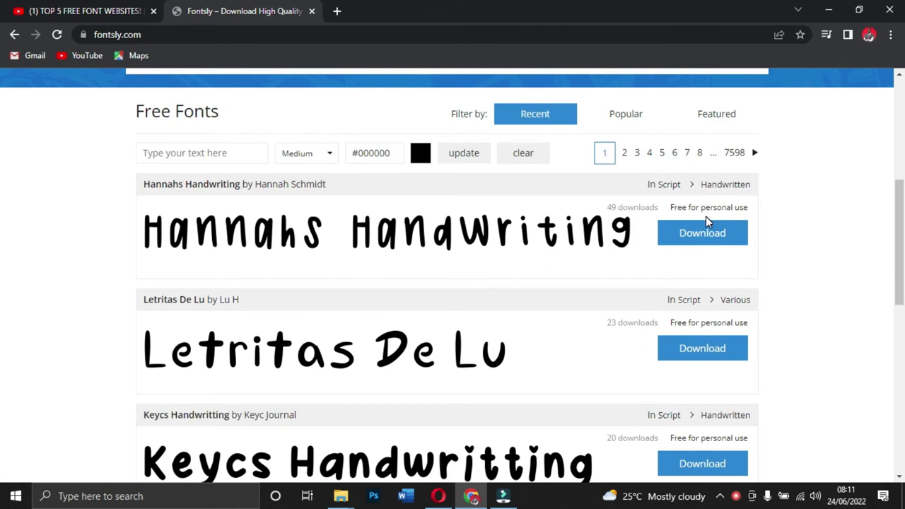
{"action": "scroll", "coordinate": [474, 276], "scroll_direction": "down", "scroll_amount": 8}
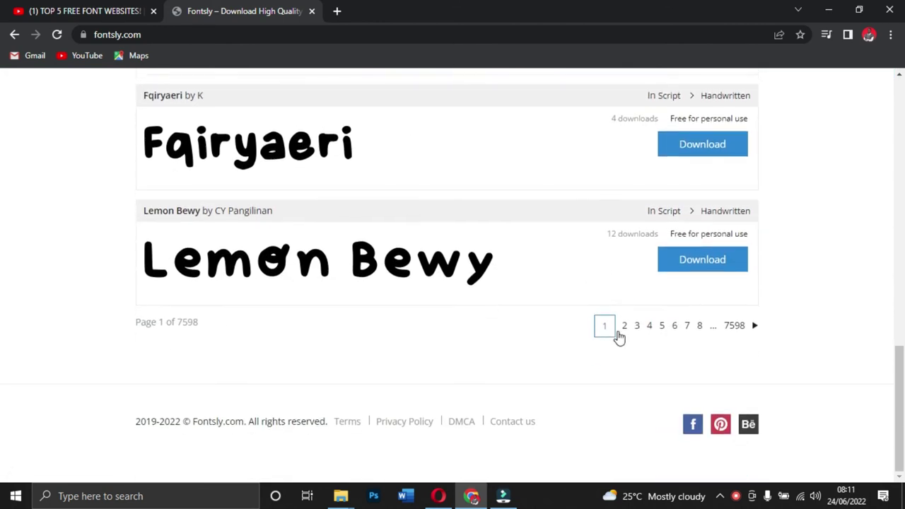
{"action": "left_click", "coordinate": [624, 328]}
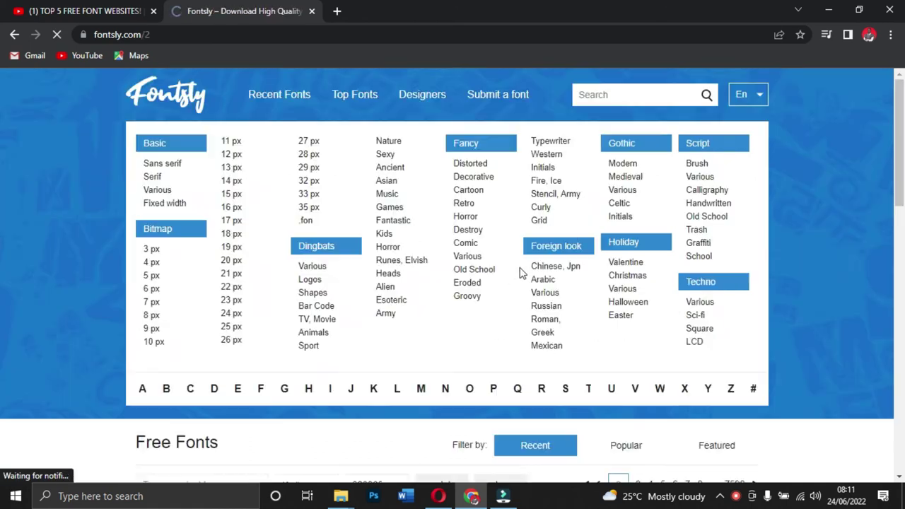
{"action": "scroll", "coordinate": [414, 305], "scroll_direction": "down", "scroll_amount": 15}
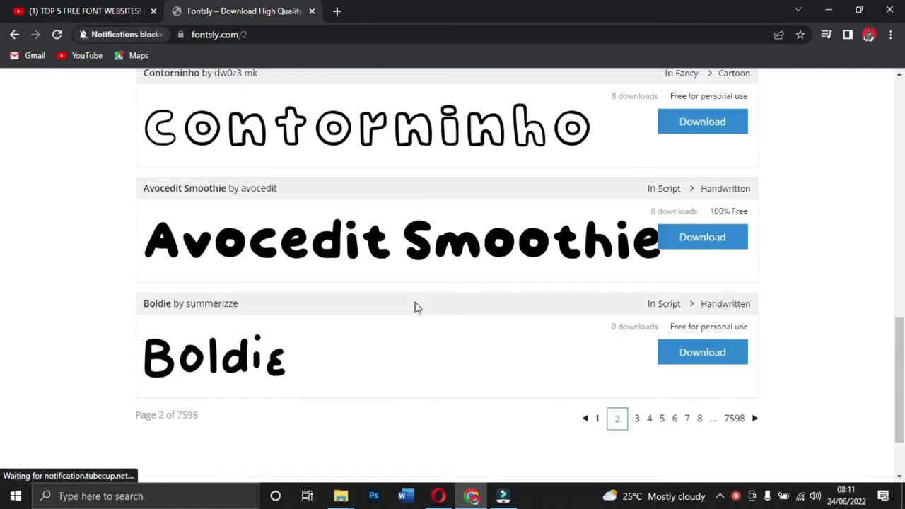
{"action": "scroll", "coordinate": [414, 305], "scroll_direction": "up", "scroll_amount": 15}
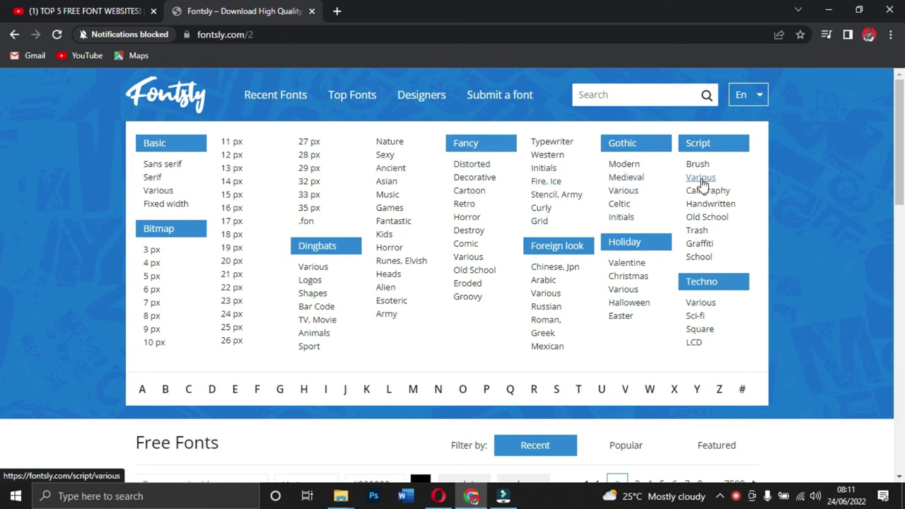
- Examine the fonts in the Trash and Old School categories under Script
{"action": "left_click", "coordinate": [696, 232]}
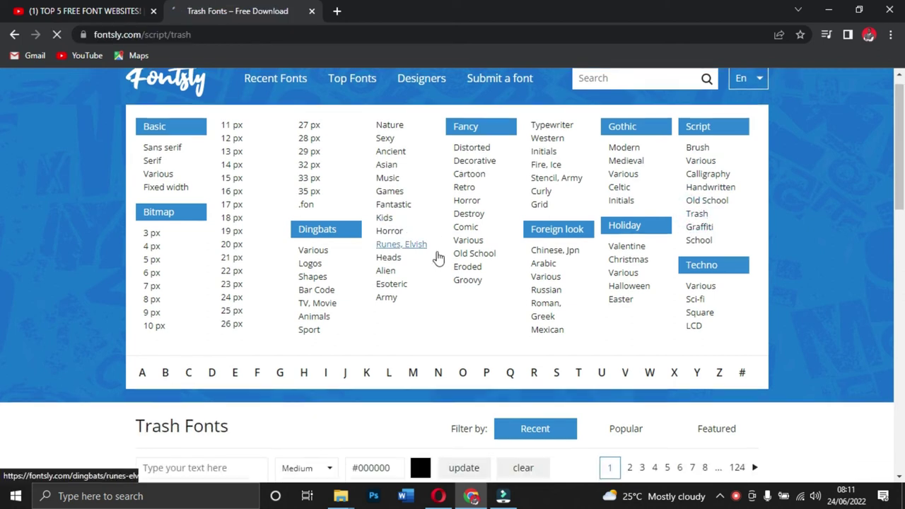
{"action": "scroll", "coordinate": [384, 243], "scroll_direction": "down", "scroll_amount": 10}
{"action": "scroll", "coordinate": [278, 239], "scroll_direction": "down", "scroll_amount": 5}
{"action": "scroll", "coordinate": [279, 237], "scroll_direction": "up", "scroll_amount": 12}
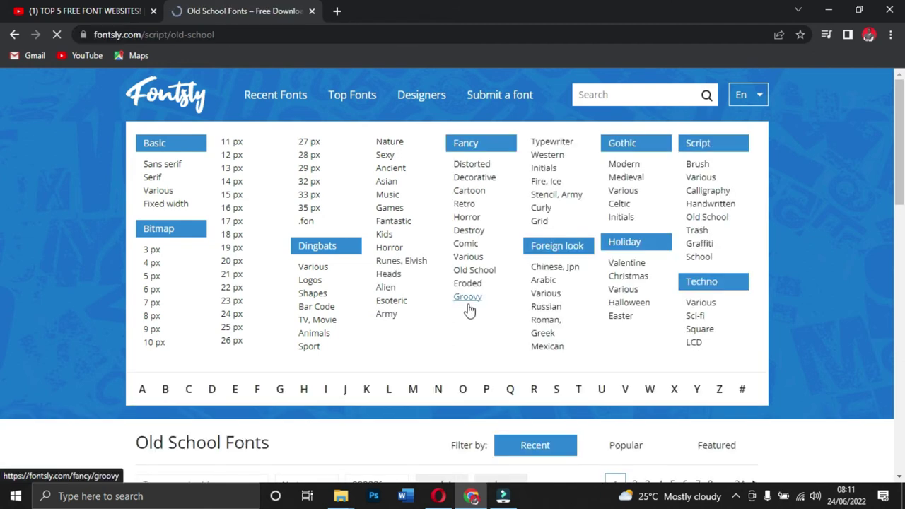
{"action": "scroll", "coordinate": [467, 309], "scroll_direction": "down", "scroll_amount": 7}
{"action": "scroll", "coordinate": [467, 311], "scroll_direction": "up", "scroll_amount": 6}
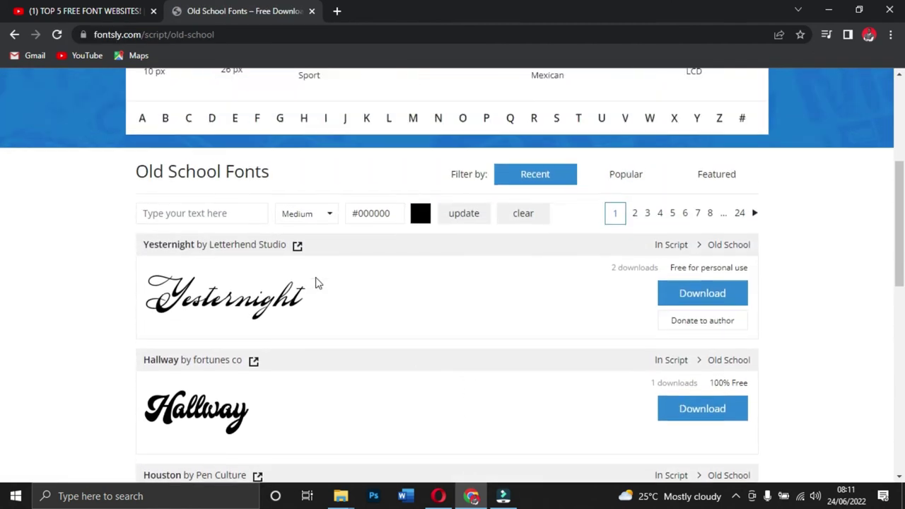
- Browse the Brush category under Script, open the Realguy font's page and download the font
{"action": "left_click", "coordinate": [697, 164]}
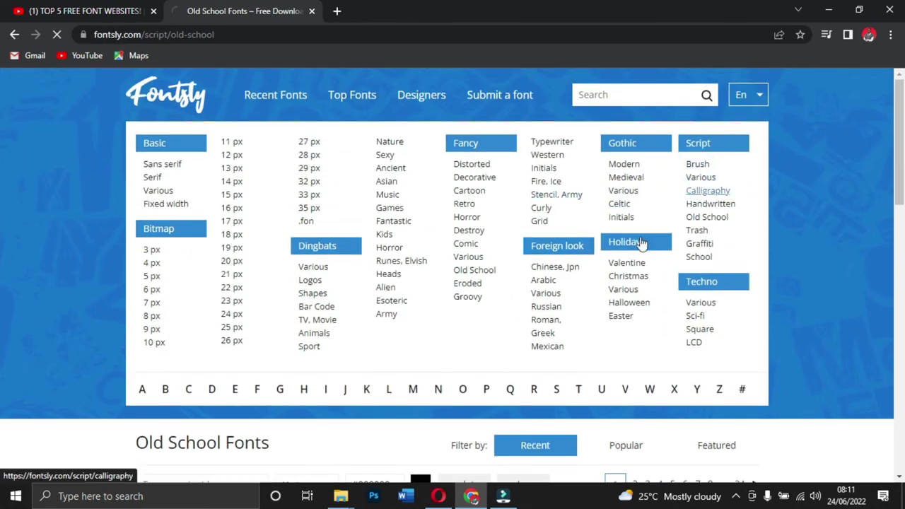
{"action": "scroll", "coordinate": [436, 336], "scroll_direction": "down", "scroll_amount": 5}
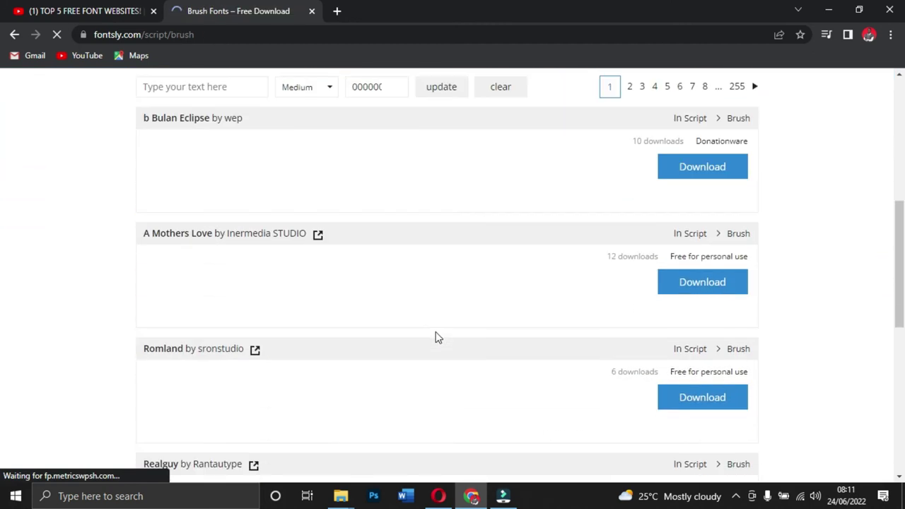
{"action": "scroll", "coordinate": [304, 283], "scroll_direction": "down", "scroll_amount": 3}
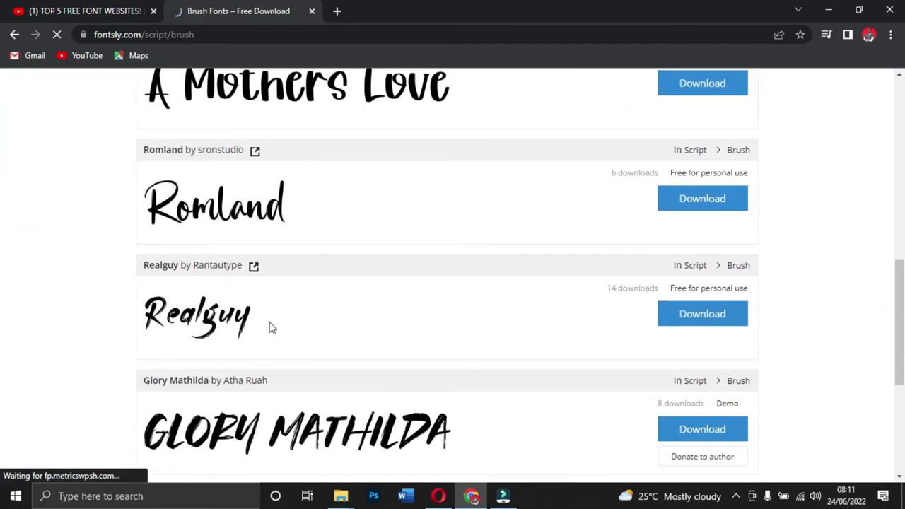
{"action": "scroll", "coordinate": [271, 326], "scroll_direction": "down", "scroll_amount": 2}
{"action": "scroll", "coordinate": [240, 371], "scroll_direction": "down", "scroll_amount": 2}
{"action": "scroll", "coordinate": [153, 323], "scroll_direction": "up", "scroll_amount": 4}
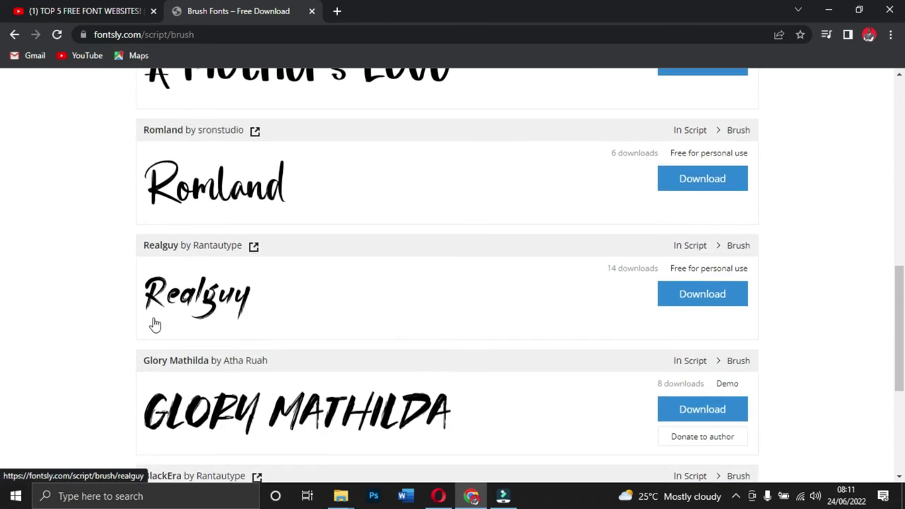
{"action": "left_click", "coordinate": [684, 298]}
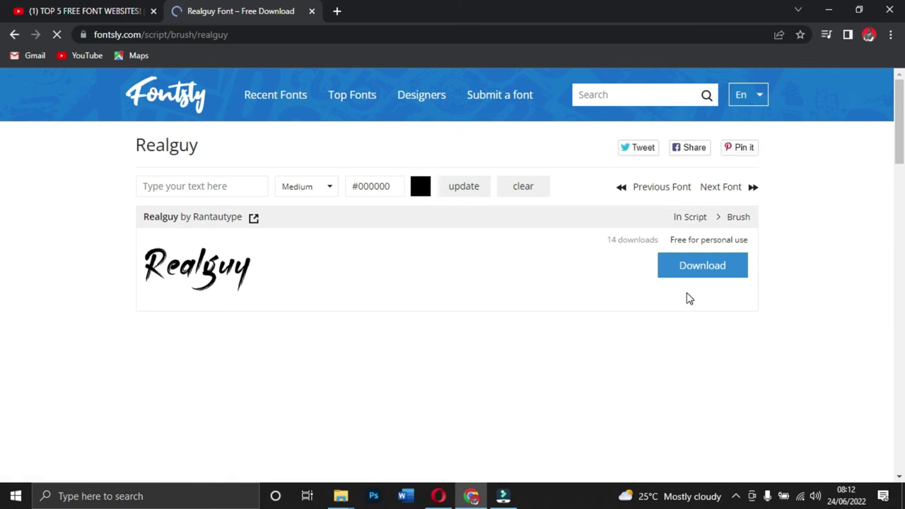
{"action": "left_click", "coordinate": [696, 278]}
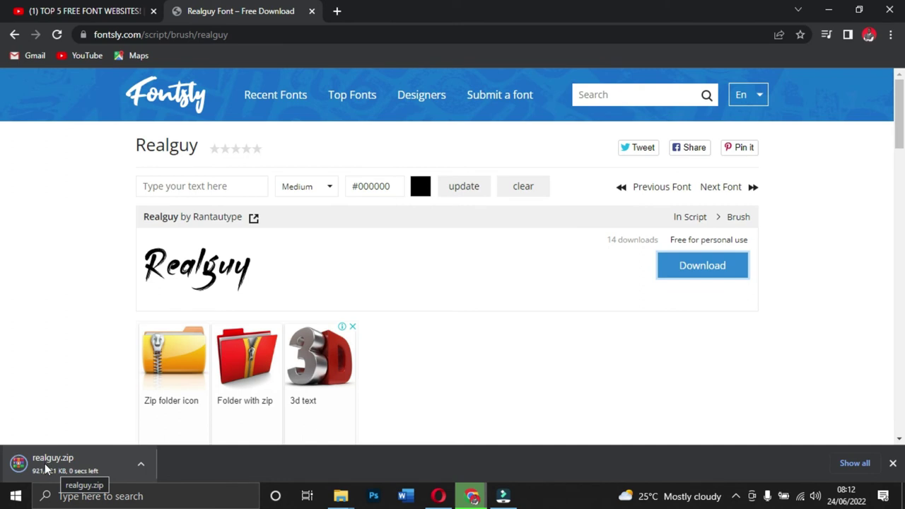
- Open the downloaded realguy.zip, install Realguy.otf from its realguy folder and close the font preview
{"action": "left_click", "coordinate": [45, 466]}
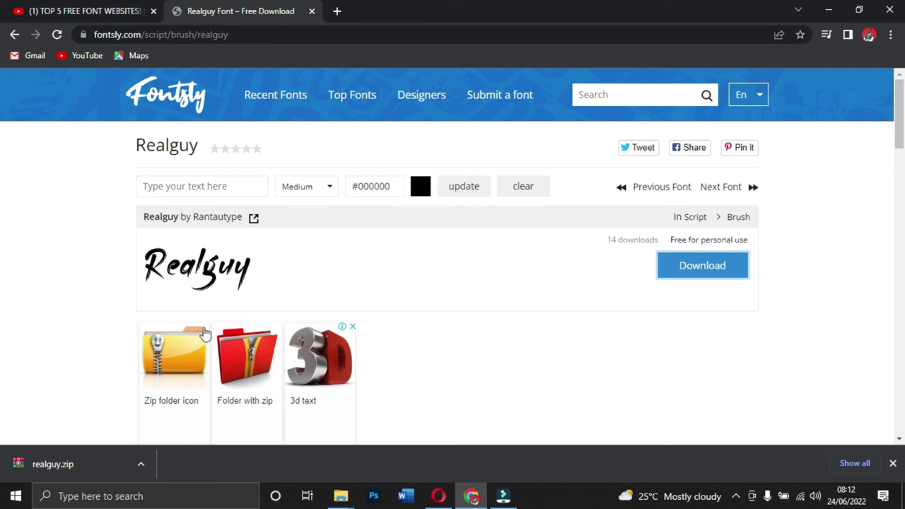
{"action": "left_click", "coordinate": [33, 468]}
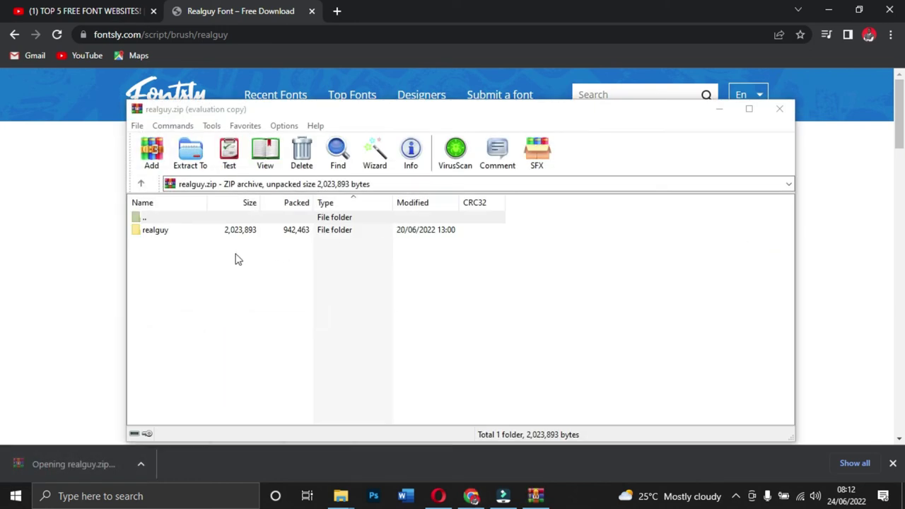
{"action": "double_click", "coordinate": [155, 229]}
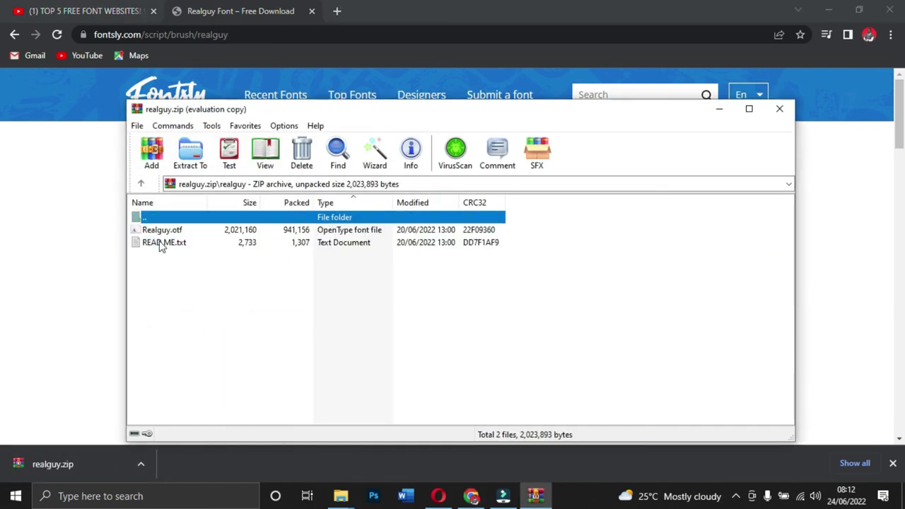
{"action": "double_click", "coordinate": [164, 231]}
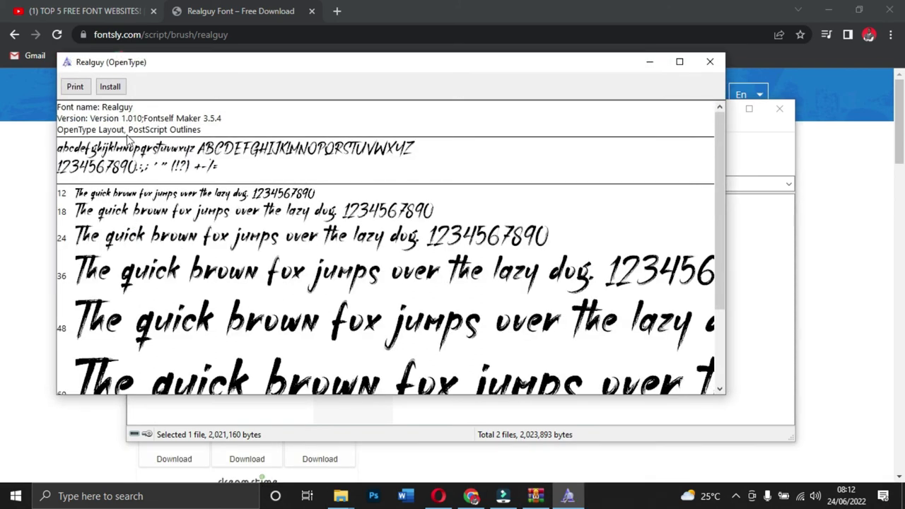
{"action": "left_click", "coordinate": [111, 87]}
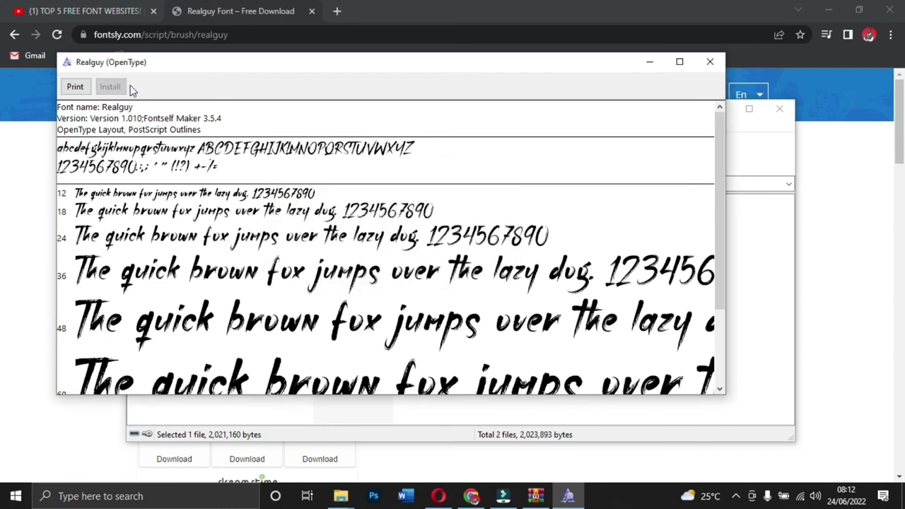
{"action": "left_click", "coordinate": [710, 62]}
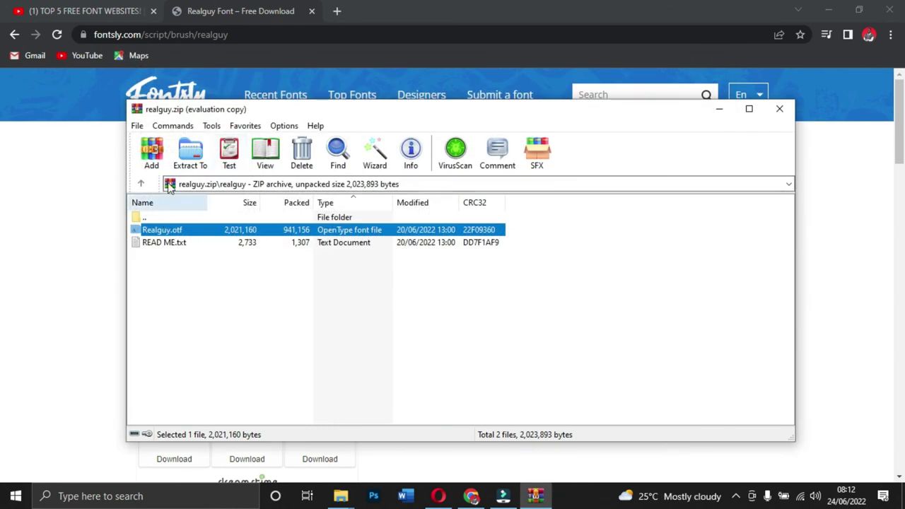
{"action": "left_click", "coordinate": [190, 161]}
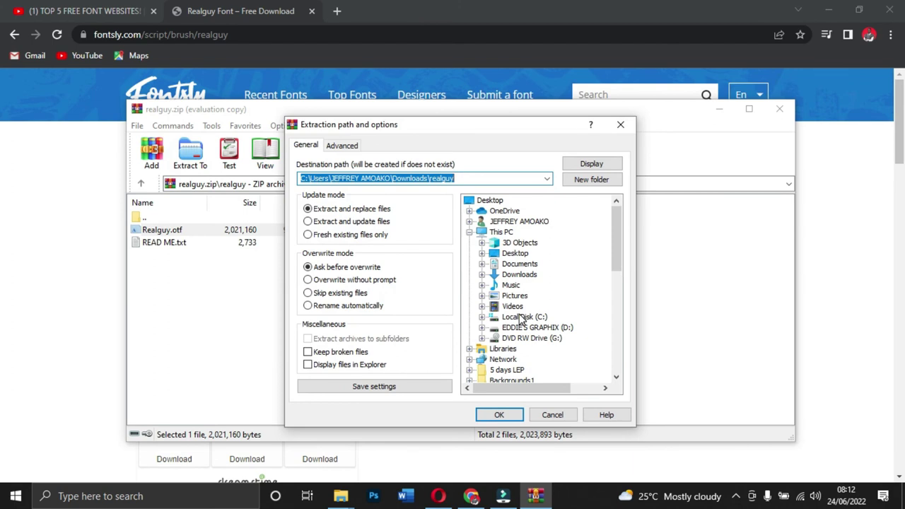
{"action": "scroll", "coordinate": [520, 319], "scroll_direction": "down", "scroll_amount": 5}
{"action": "scroll", "coordinate": [502, 357], "scroll_direction": "down", "scroll_amount": 2}
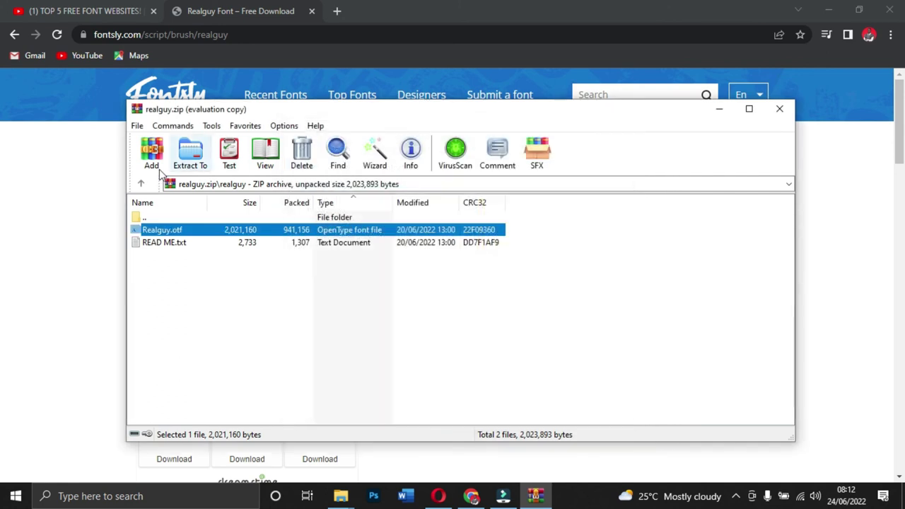
- Extract the whole realguy folder from the archive into the Recent Fonts folder on the Desktop and close the archive
{"action": "left_click", "coordinate": [141, 184]}
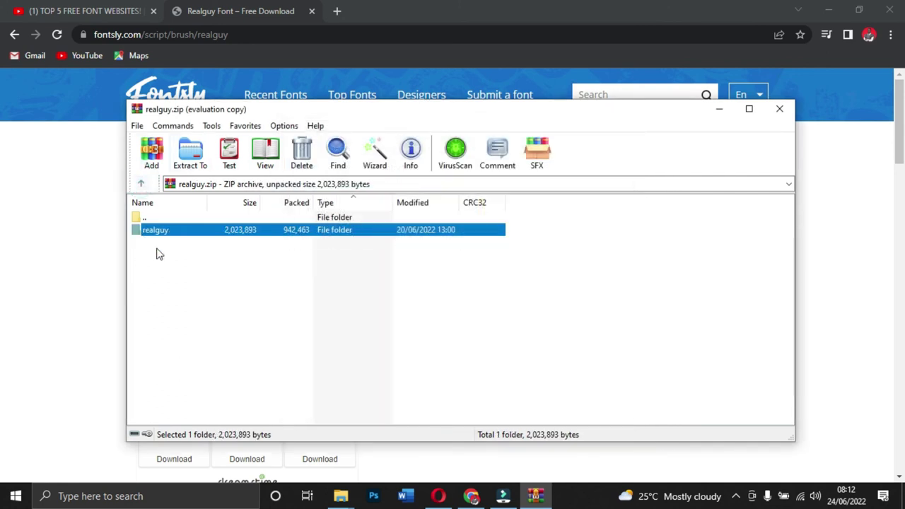
{"action": "left_click", "coordinate": [190, 152]}
{"action": "scroll", "coordinate": [545, 370], "scroll_direction": "down", "scroll_amount": 5}
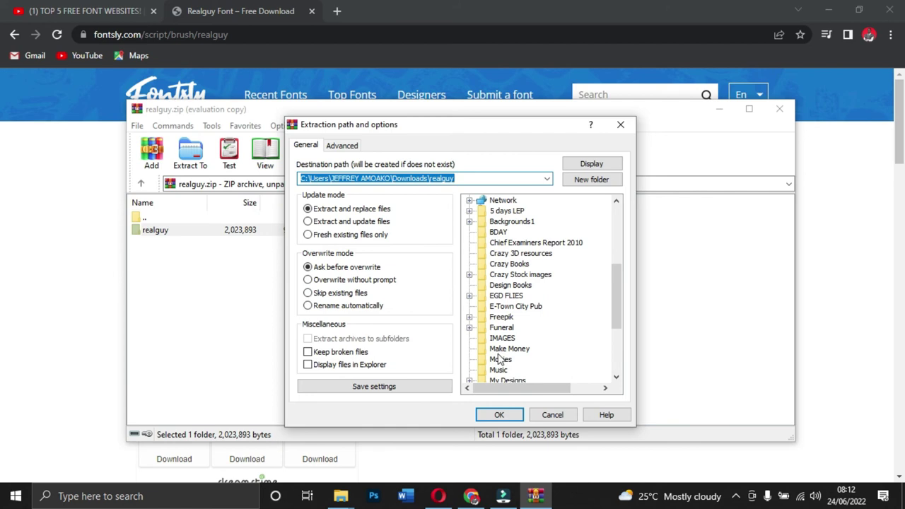
{"action": "scroll", "coordinate": [500, 360], "scroll_direction": "down", "scroll_amount": 3}
{"action": "left_click", "coordinate": [509, 317]}
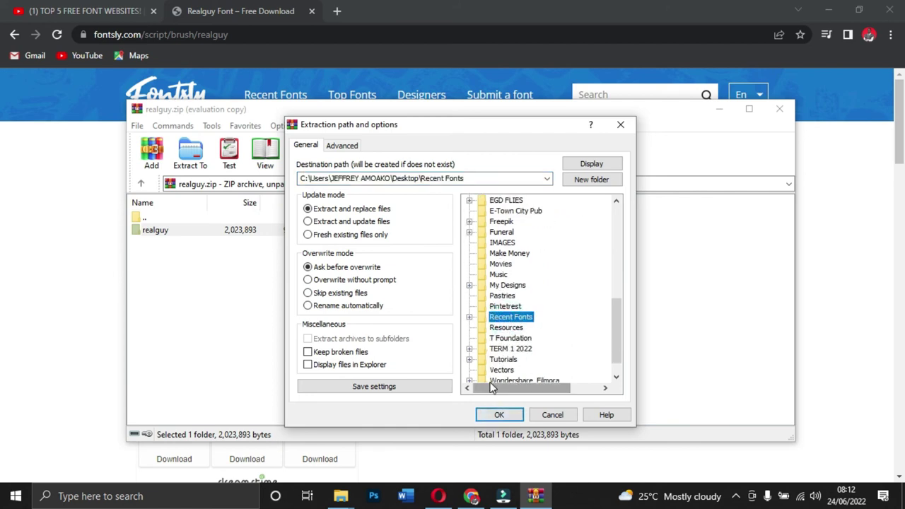
{"action": "left_click", "coordinate": [497, 415]}
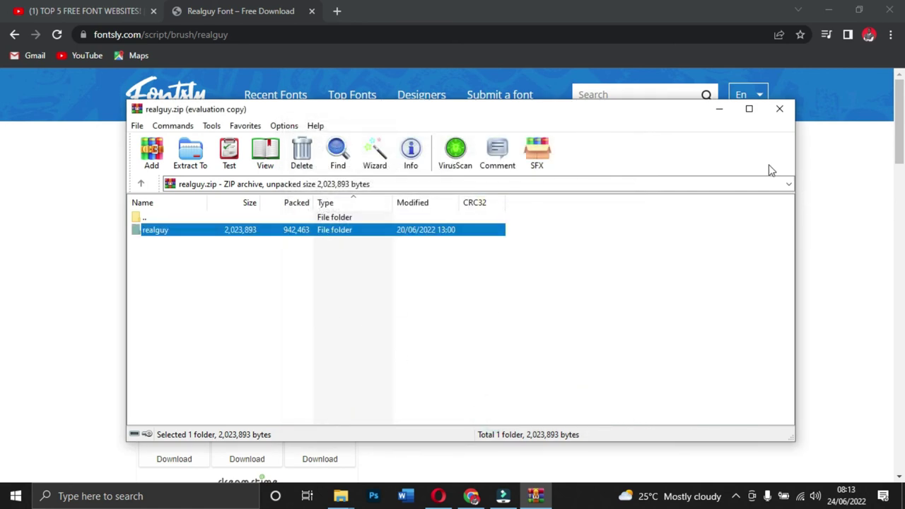
{"action": "left_click", "coordinate": [779, 108]}
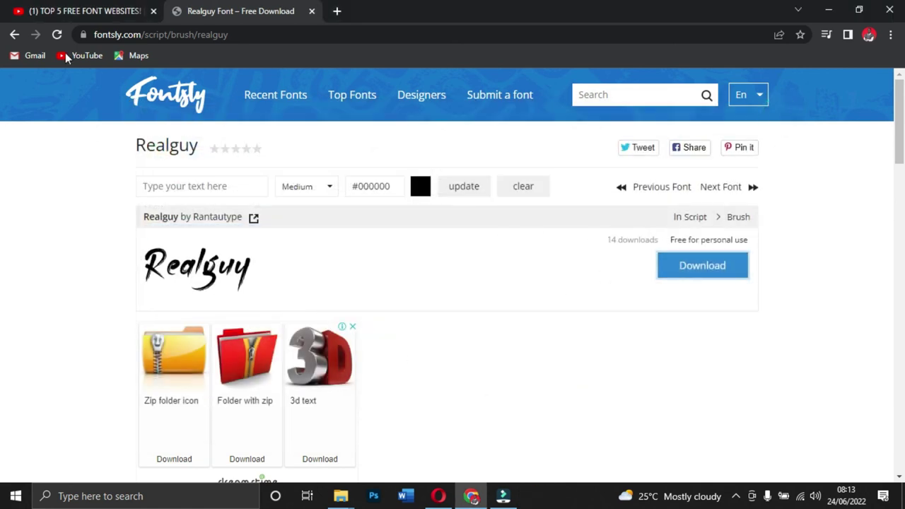
- Leave the Realguy page and examine the fonts on pages 1 and 5 of the Decorative category under Fancy
{"action": "left_click", "coordinate": [14, 33]}
{"action": "scroll", "coordinate": [466, 303], "scroll_direction": "down", "scroll_amount": 1}
{"action": "scroll", "coordinate": [466, 303], "scroll_direction": "up", "scroll_amount": 7}
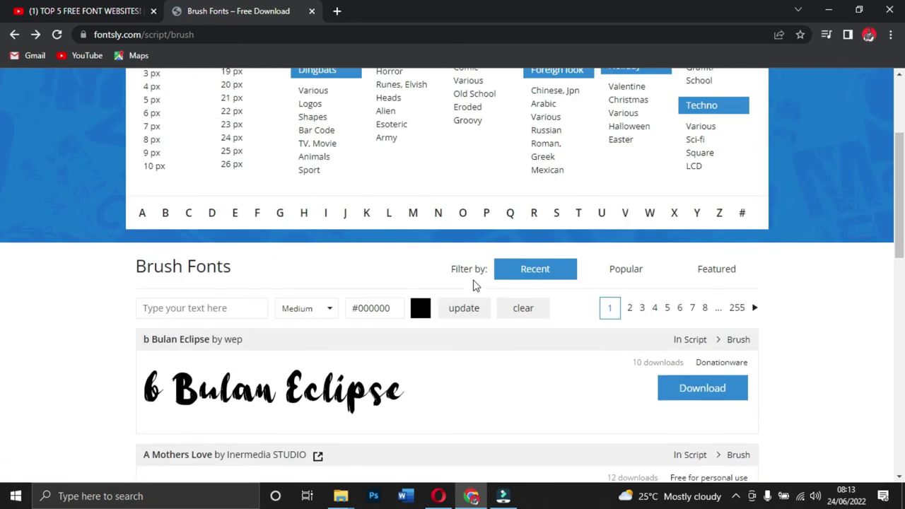
{"action": "scroll", "coordinate": [517, 178], "scroll_direction": "up", "scroll_amount": 3}
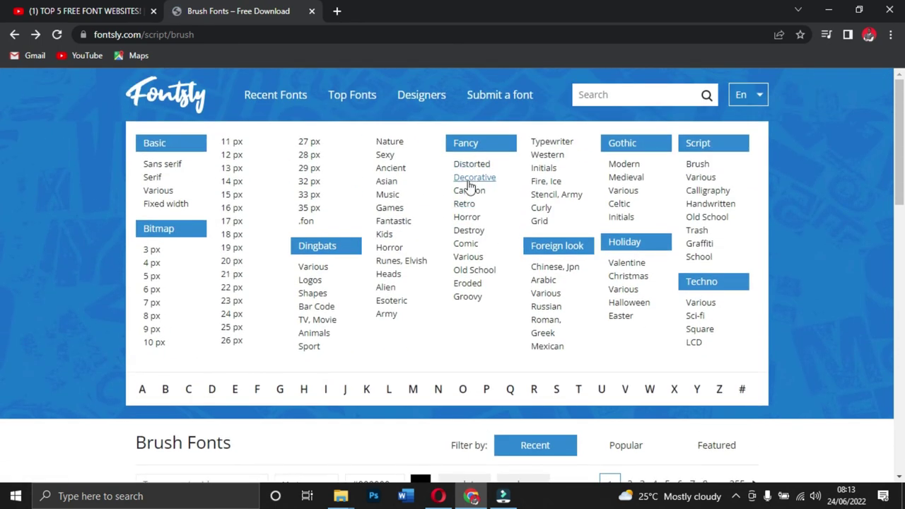
{"action": "left_click", "coordinate": [471, 178]}
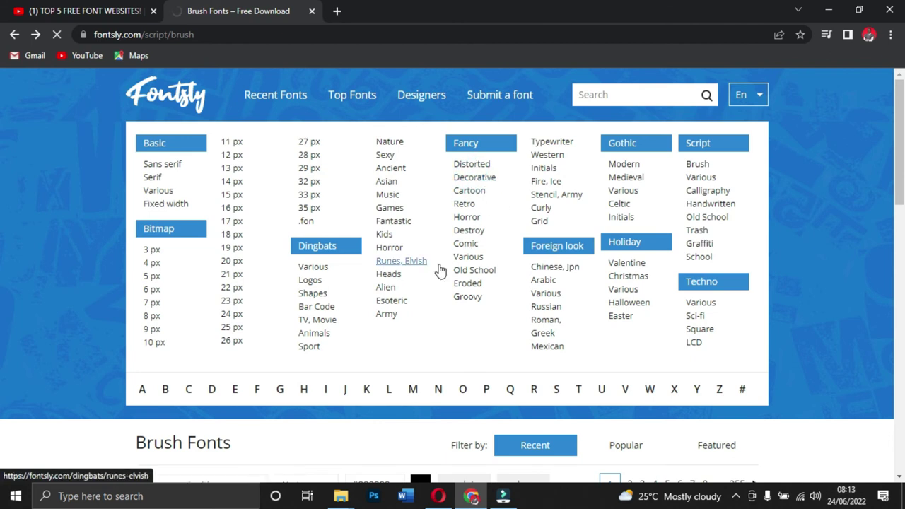
{"action": "scroll", "coordinate": [438, 271], "scroll_direction": "down", "scroll_amount": 7}
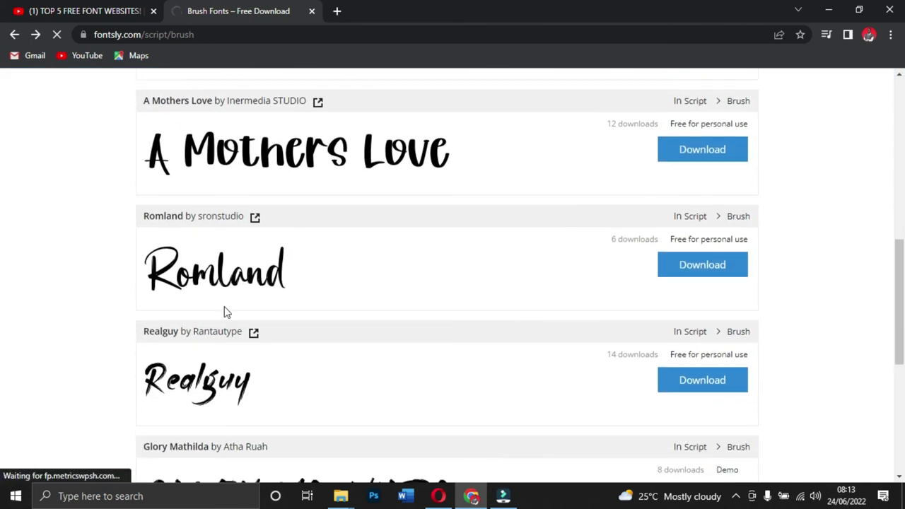
{"action": "scroll", "coordinate": [233, 311], "scroll_direction": "up", "scroll_amount": 2}
{"action": "scroll", "coordinate": [455, 308], "scroll_direction": "down", "scroll_amount": 7}
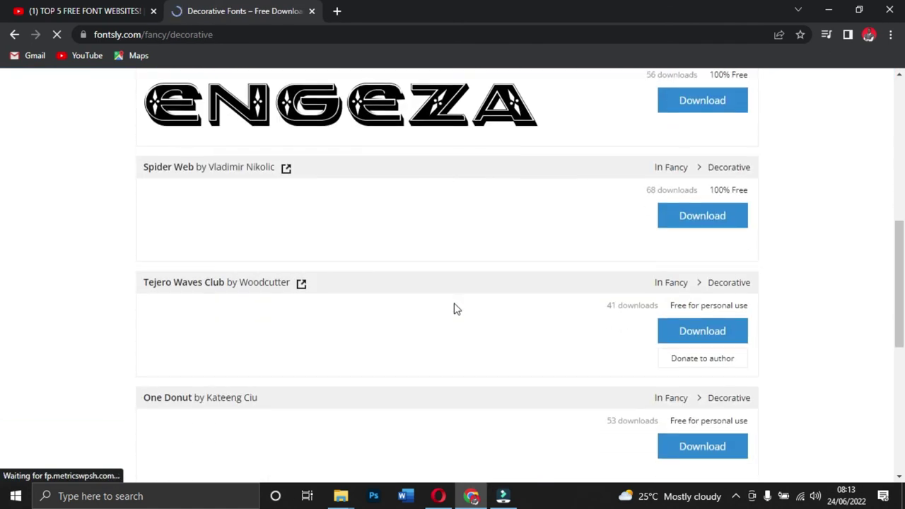
{"action": "scroll", "coordinate": [246, 256], "scroll_direction": "up", "scroll_amount": 1}
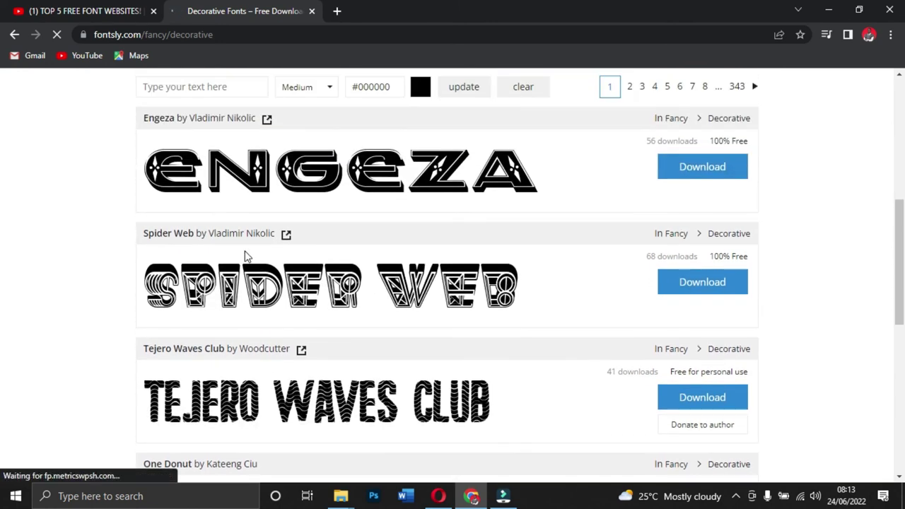
{"action": "scroll", "coordinate": [247, 256], "scroll_direction": "down", "scroll_amount": 6}
{"action": "scroll", "coordinate": [247, 258], "scroll_direction": "up", "scroll_amount": 1}
{"action": "scroll", "coordinate": [248, 258], "scroll_direction": "down", "scroll_amount": 2}
{"action": "left_click", "coordinate": [670, 327]}
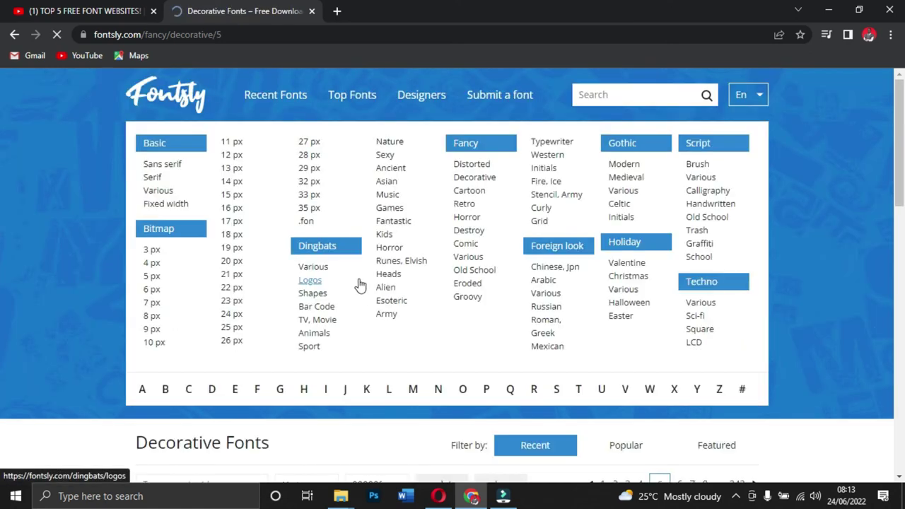
{"action": "scroll", "coordinate": [380, 297], "scroll_direction": "down", "scroll_amount": 10}
{"action": "scroll", "coordinate": [380, 296], "scroll_direction": "up", "scroll_amount": 10}
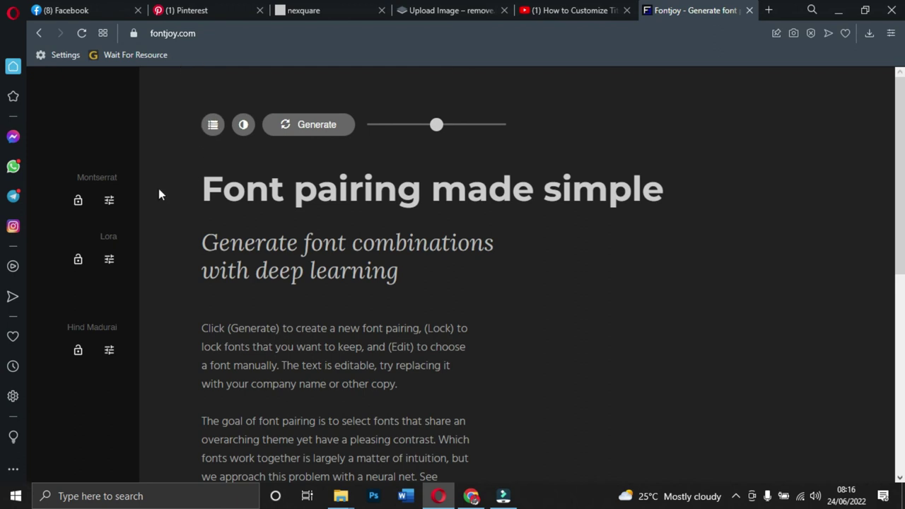
- Read through Fontjoy's home page on generating, locking and editing font pairings
{"action": "scroll", "coordinate": [296, 198], "scroll_direction": "down", "scroll_amount": 2}
{"action": "scroll", "coordinate": [266, 200], "scroll_direction": "up", "scroll_amount": 2}
{"action": "scroll", "coordinate": [299, 267], "scroll_direction": "down", "scroll_amount": 2}
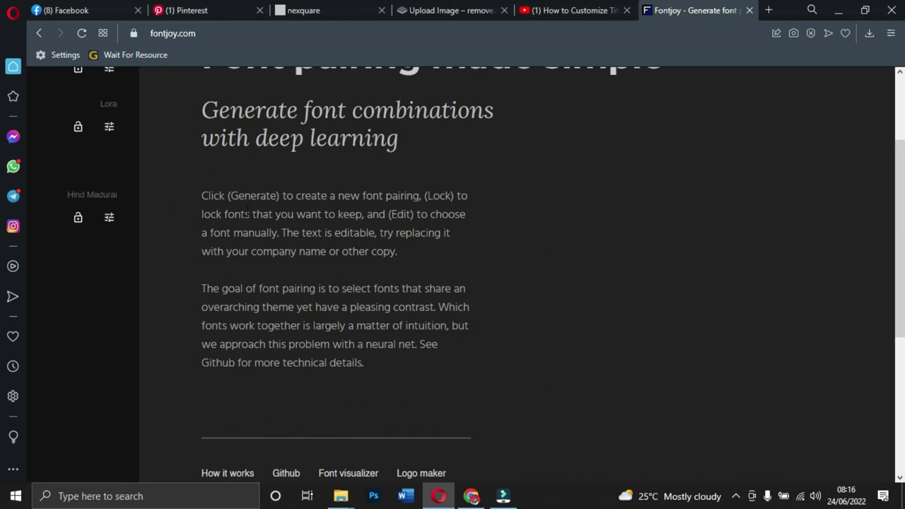
{"action": "scroll", "coordinate": [272, 216], "scroll_direction": "down", "scroll_amount": 6}
{"action": "scroll", "coordinate": [272, 216], "scroll_direction": "up", "scroll_amount": 7}
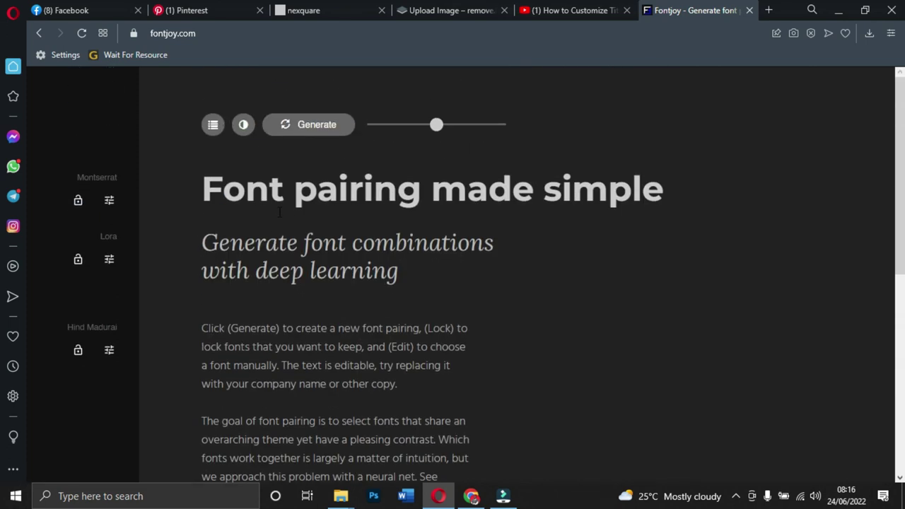
- Generate new font pairings on Fontjoy until one combines Playfair Display, Heebo and Neuton
{"action": "left_click", "coordinate": [311, 130]}
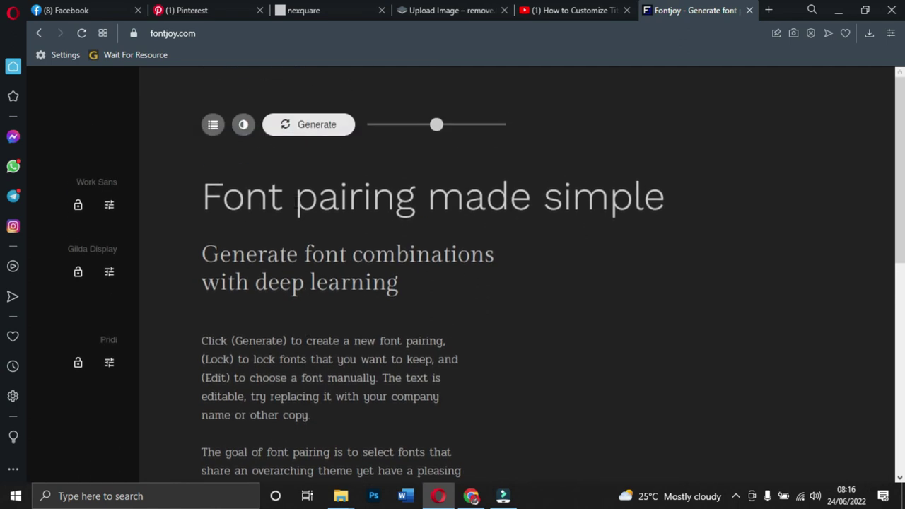
{"action": "scroll", "coordinate": [324, 235], "scroll_direction": "down", "scroll_amount": 5}
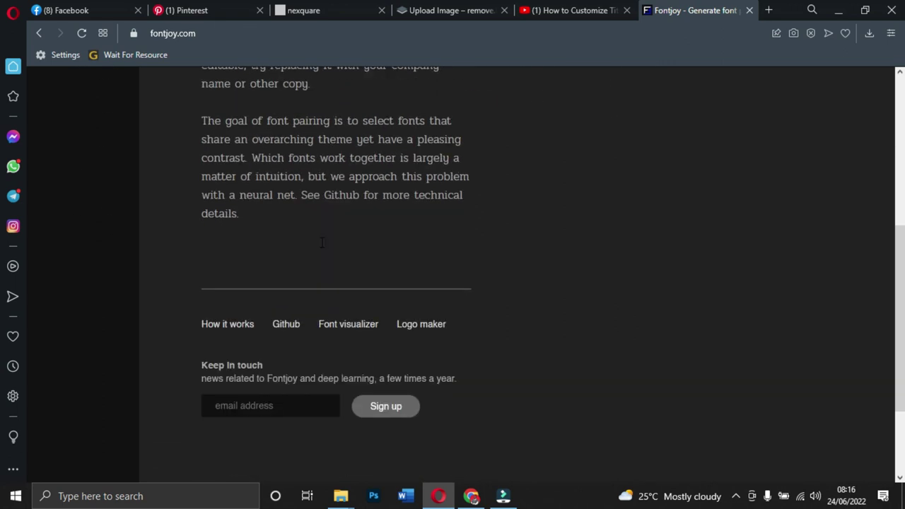
{"action": "scroll", "coordinate": [321, 241], "scroll_direction": "up", "scroll_amount": 4}
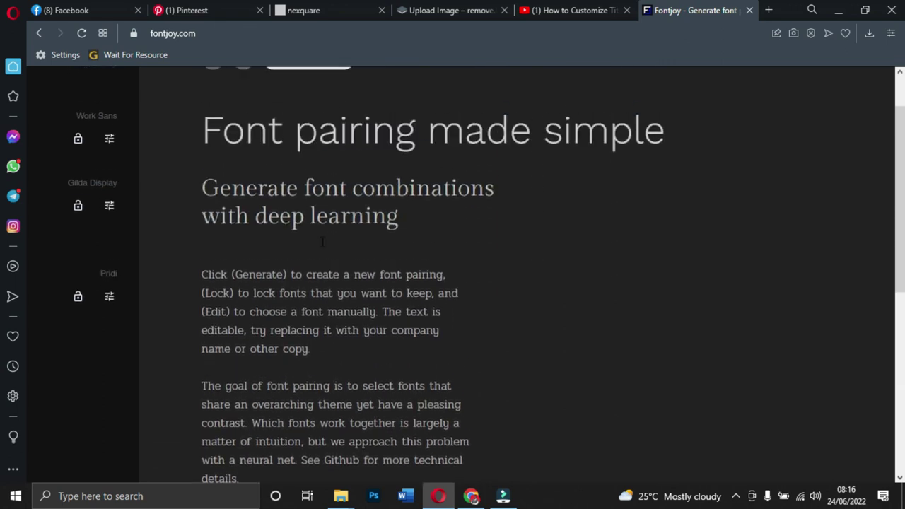
{"action": "scroll", "coordinate": [322, 242], "scroll_direction": "up", "scroll_amount": 1}
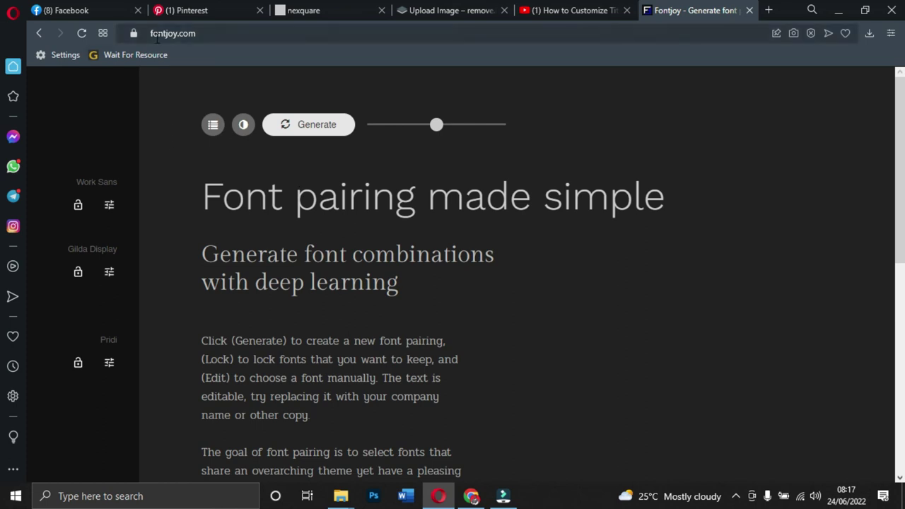
{"action": "left_click", "coordinate": [313, 126]}
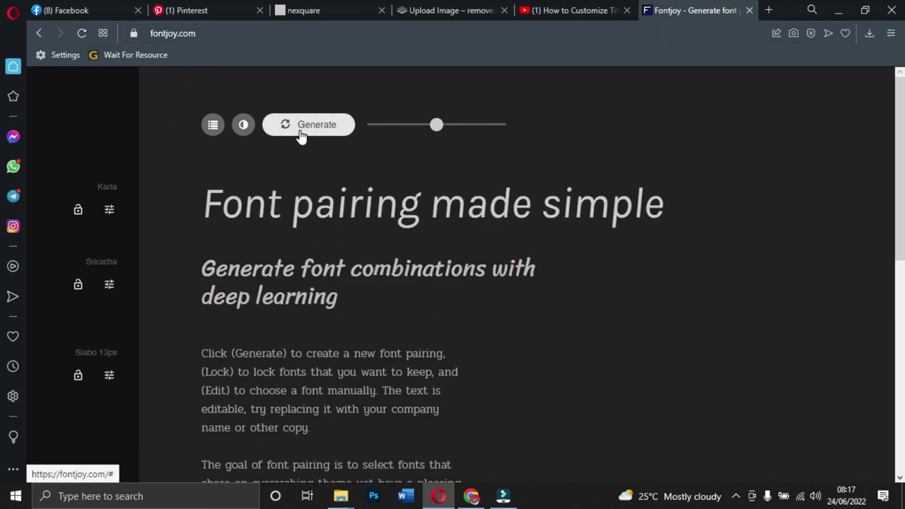
{"action": "left_click", "coordinate": [316, 127]}
{"action": "left_click", "coordinate": [306, 134]}
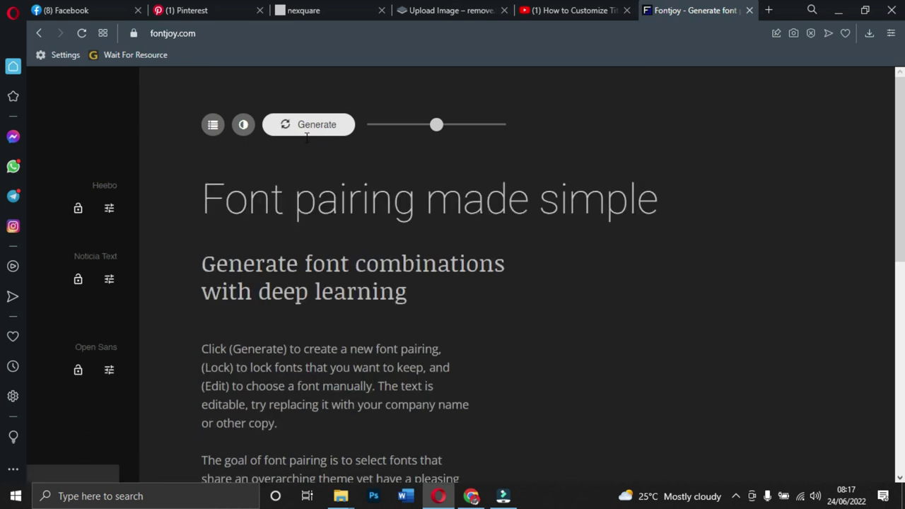
{"action": "left_click", "coordinate": [335, 134]}
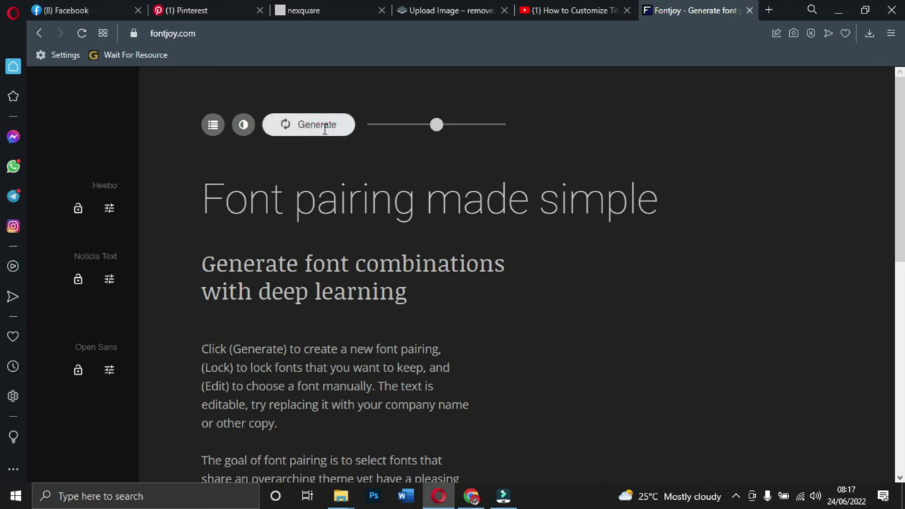
{"action": "left_click", "coordinate": [306, 137]}
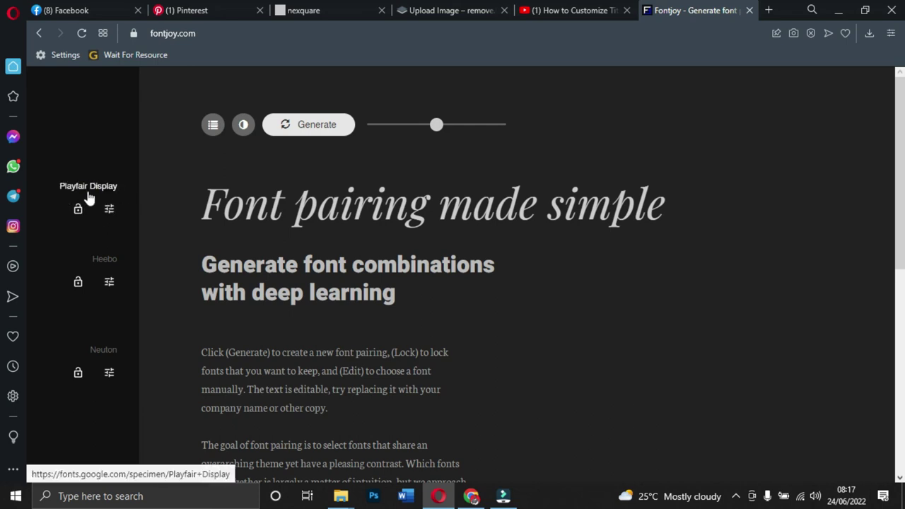
- Open the pairing's Playfair Display font on Google Fonts, look over its styles and download the family
{"action": "left_click", "coordinate": [100, 188]}
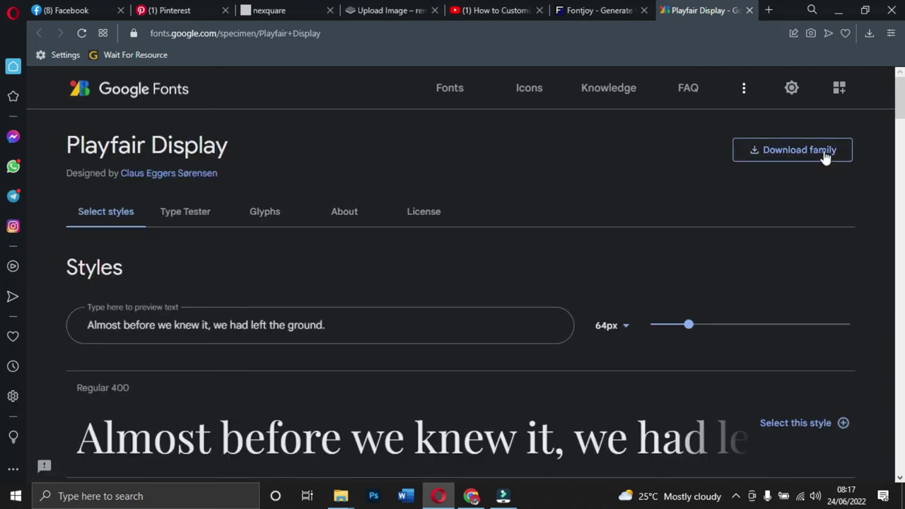
{"action": "scroll", "coordinate": [362, 330], "scroll_direction": "down", "scroll_amount": 3}
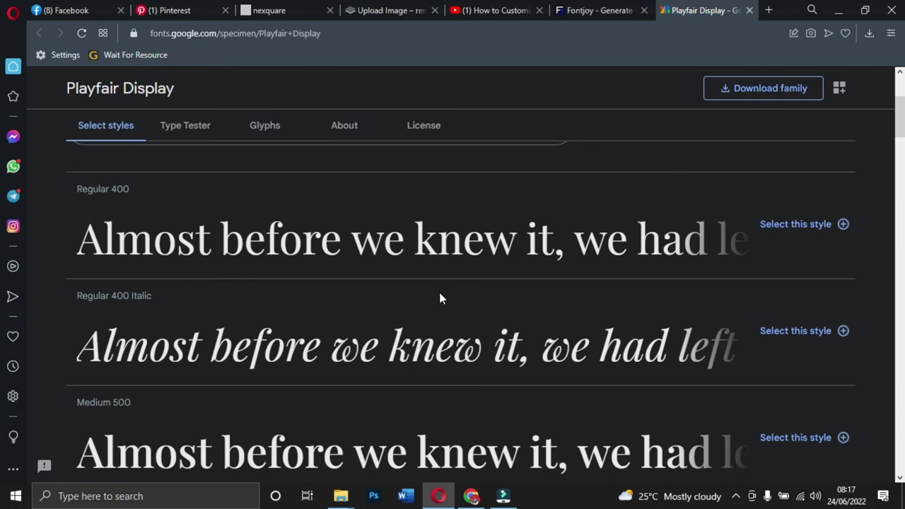
{"action": "scroll", "coordinate": [444, 295], "scroll_direction": "down", "scroll_amount": 6}
{"action": "scroll", "coordinate": [375, 296], "scroll_direction": "up", "scroll_amount": 5}
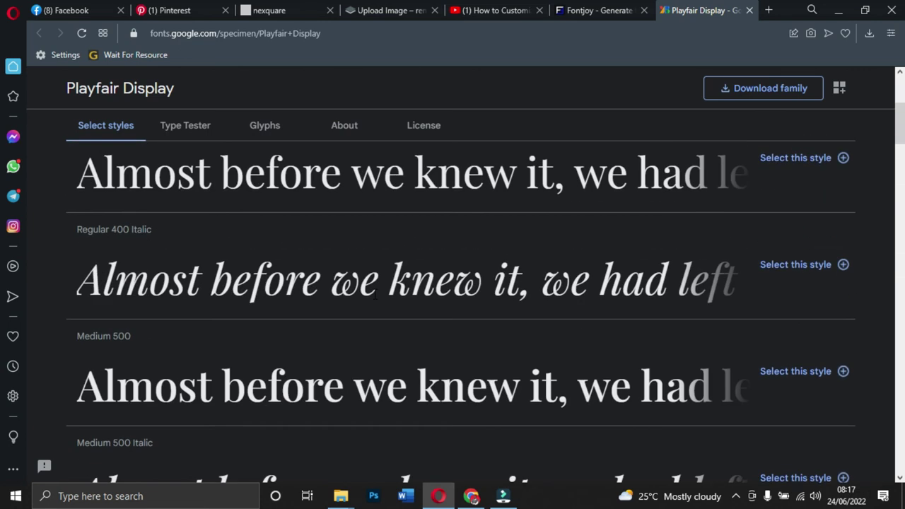
{"action": "scroll", "coordinate": [375, 296], "scroll_direction": "up", "scroll_amount": 4}
{"action": "left_click", "coordinate": [797, 147]}
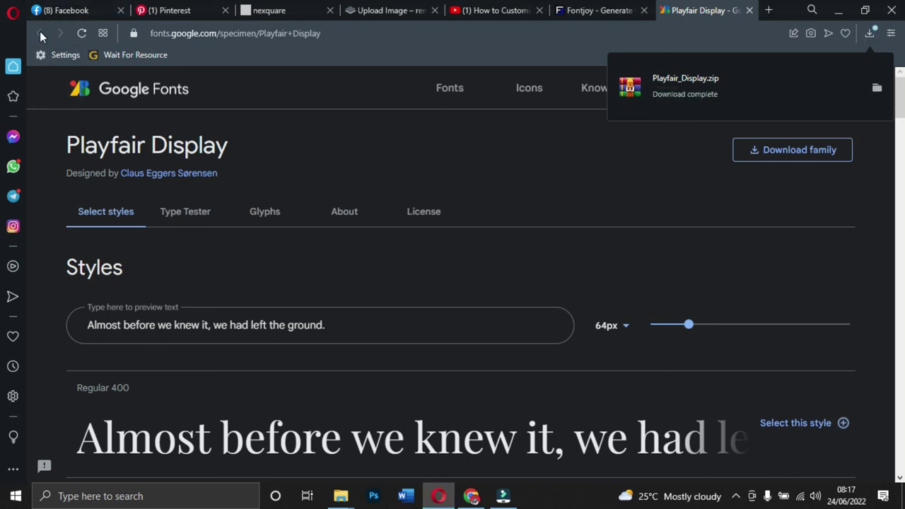
- Close the Playfair Display page and load the pairing's Heebo font page on Google Fonts from Fontjoy
{"action": "left_click", "coordinate": [749, 9]}
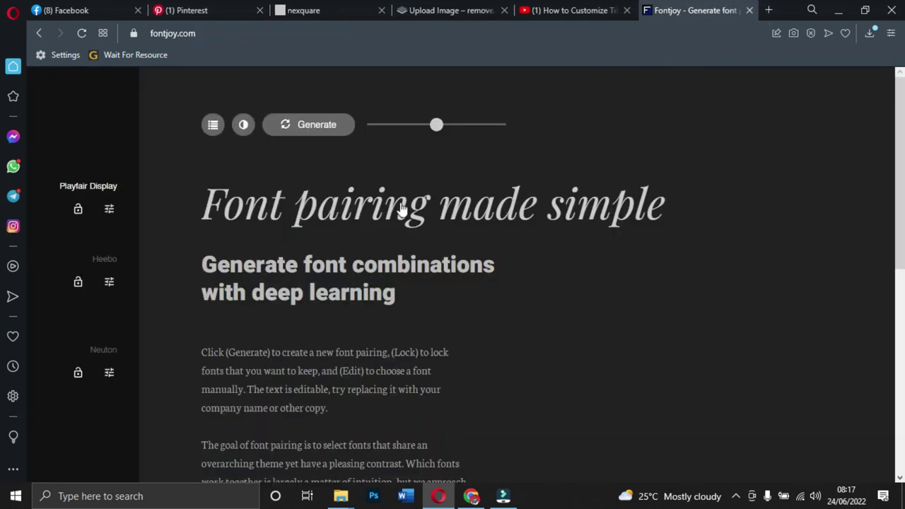
{"action": "left_click", "coordinate": [105, 260]}
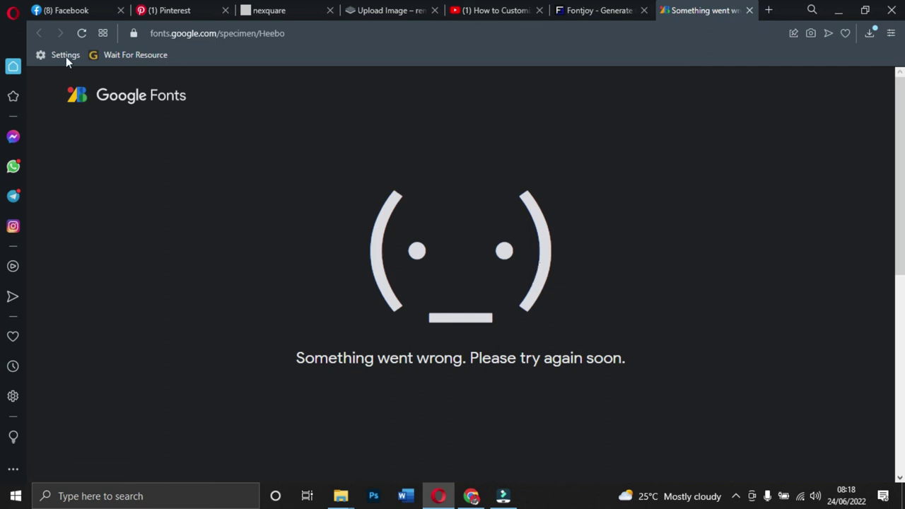
{"action": "left_click", "coordinate": [81, 33]}
{"action": "left_click", "coordinate": [81, 33]}
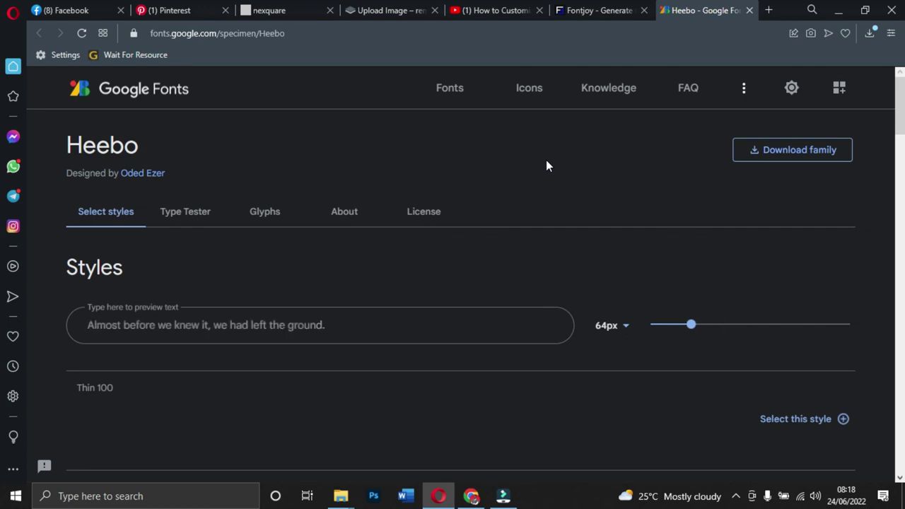
- Look over the Heebo styles and download the font family
{"action": "scroll", "coordinate": [180, 226], "scroll_direction": "down", "scroll_amount": 2}
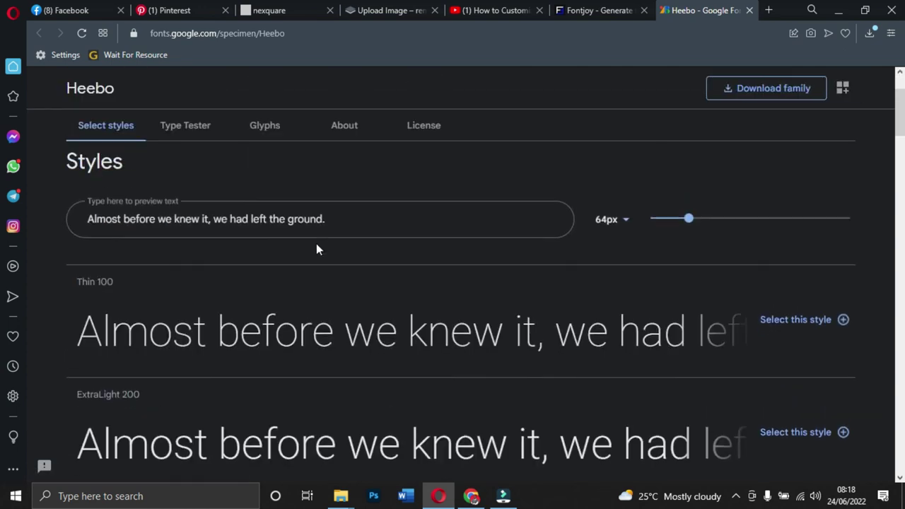
{"action": "scroll", "coordinate": [314, 250], "scroll_direction": "down", "scroll_amount": 3}
{"action": "scroll", "coordinate": [600, 212], "scroll_direction": "up", "scroll_amount": 2}
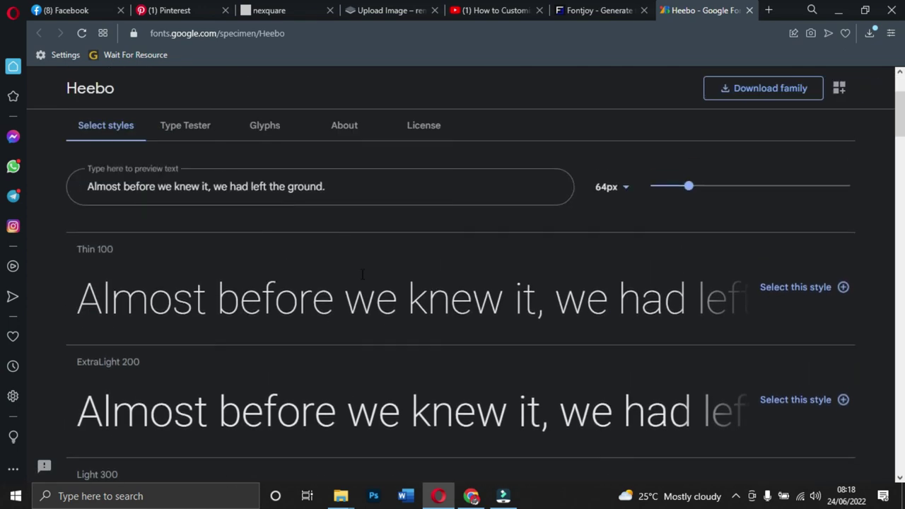
{"action": "scroll", "coordinate": [452, 248], "scroll_direction": "down", "scroll_amount": 9}
{"action": "scroll", "coordinate": [303, 276], "scroll_direction": "up", "scroll_amount": 6}
{"action": "scroll", "coordinate": [303, 276], "scroll_direction": "up", "scroll_amount": 4}
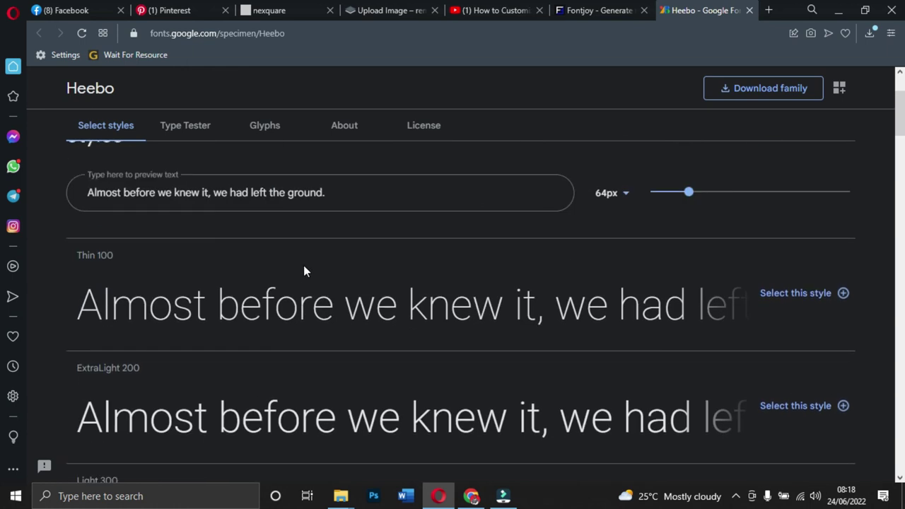
{"action": "left_click", "coordinate": [798, 151]}
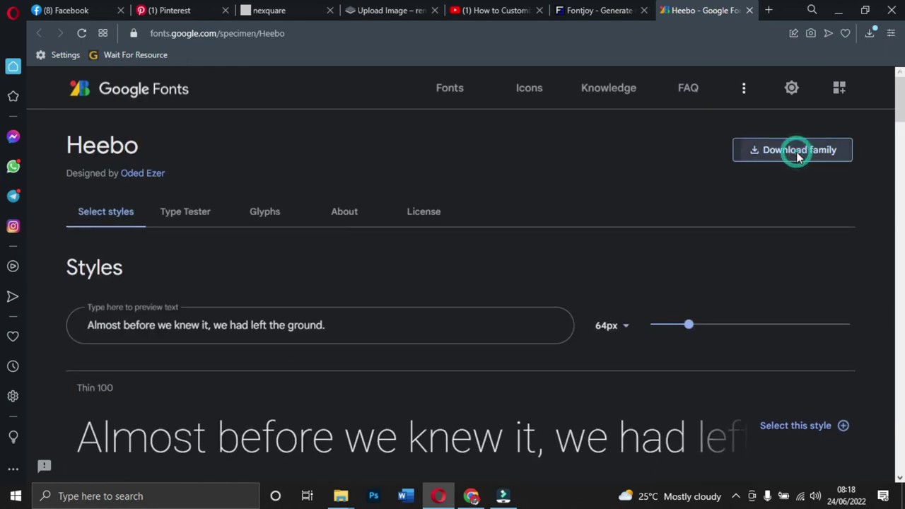